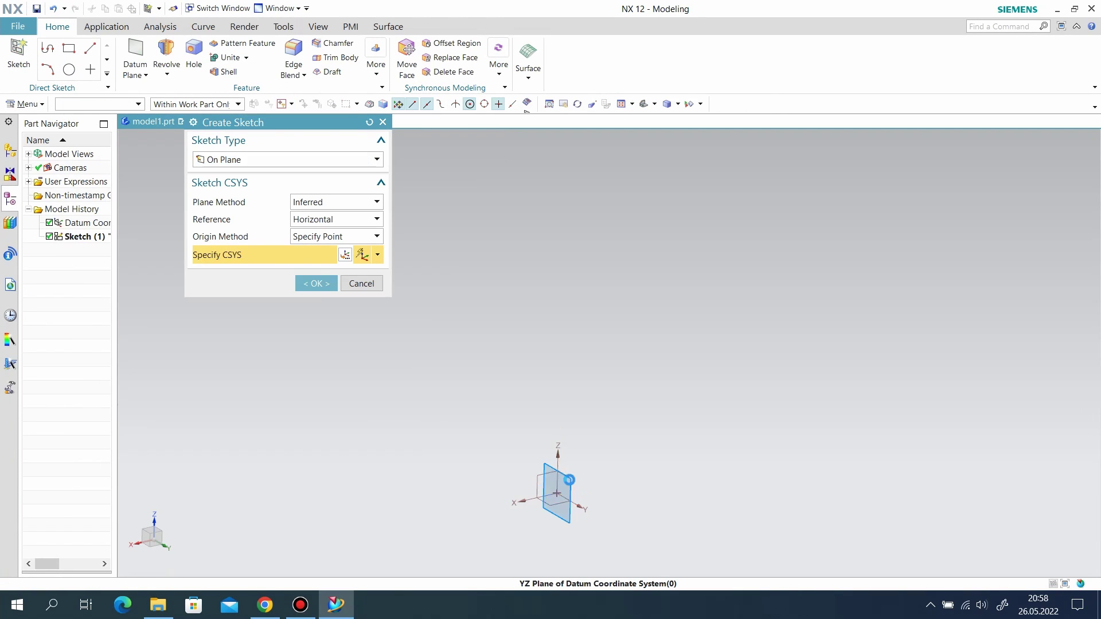
Step: Confirm a new sketch on the YZ datum plane and pick the Line tool
click(317, 284)
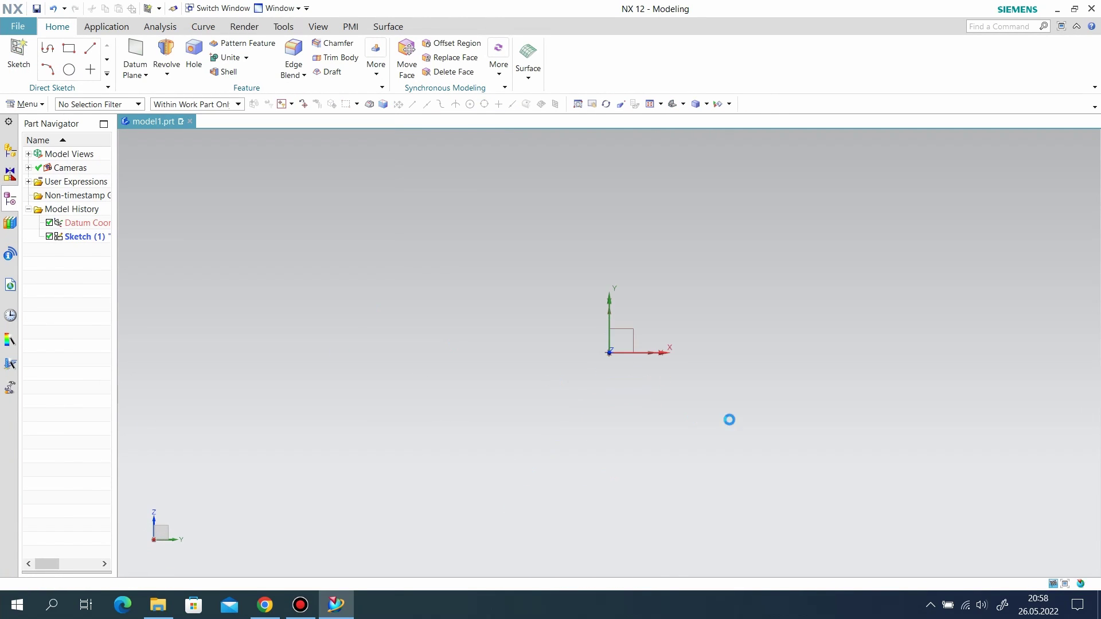
click(115, 52)
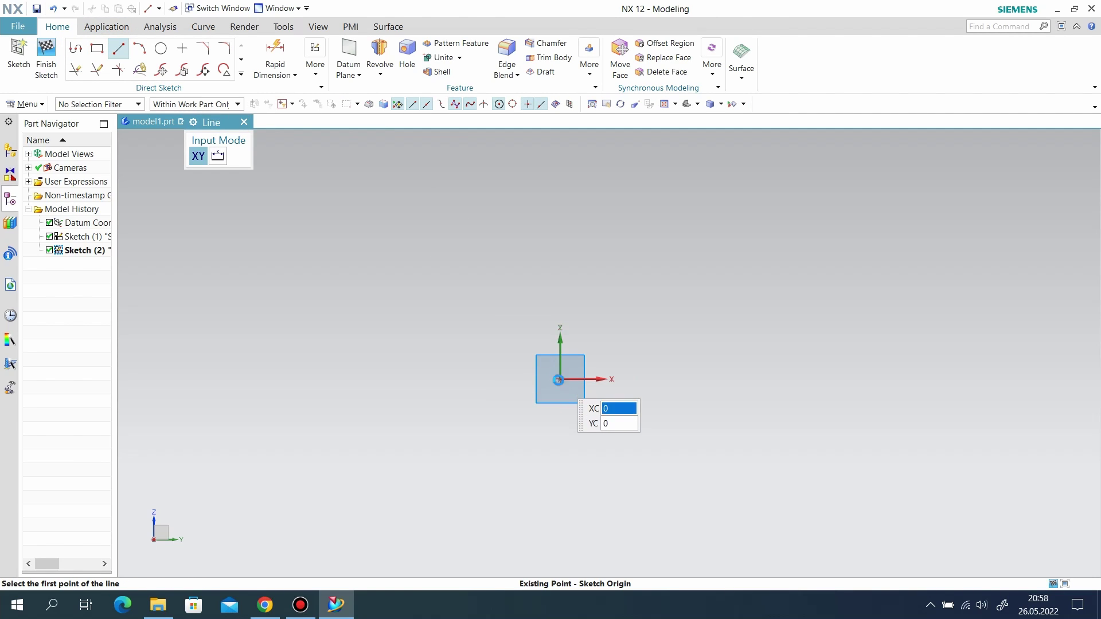
Step: Draw a vertical line up from the sketch origin and dimension it 93 long
click(559, 379)
click(560, 214)
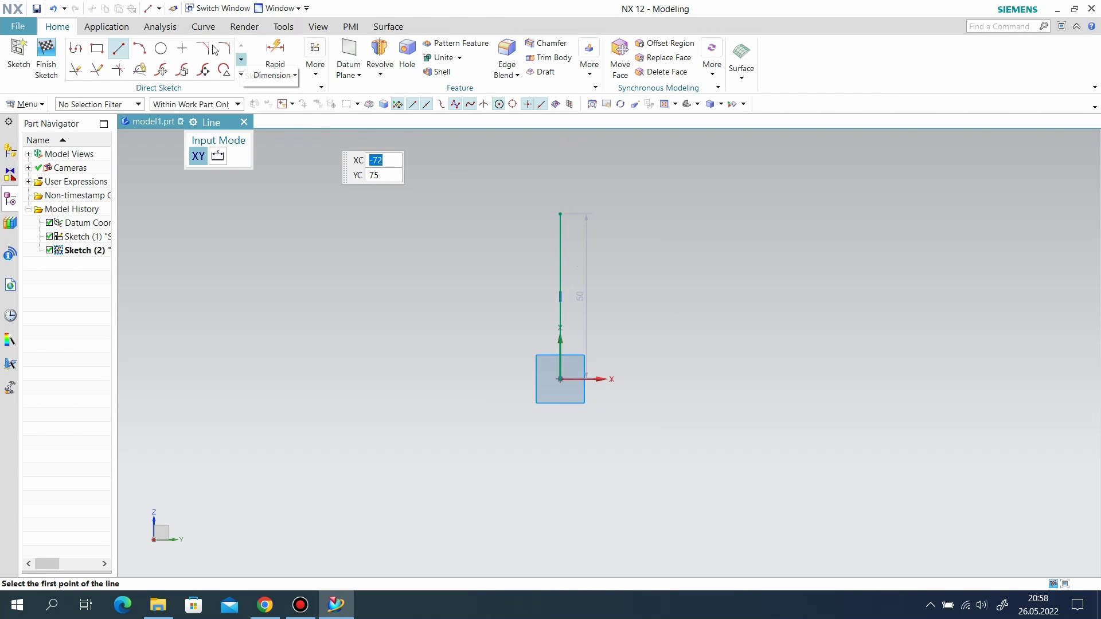
click(275, 54)
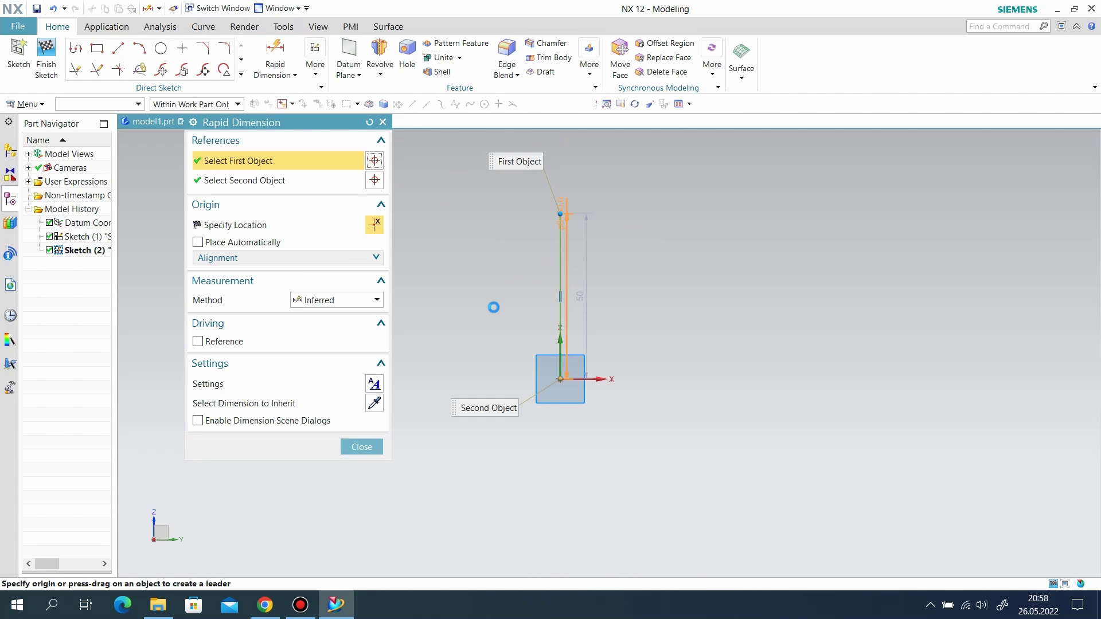
click(497, 309)
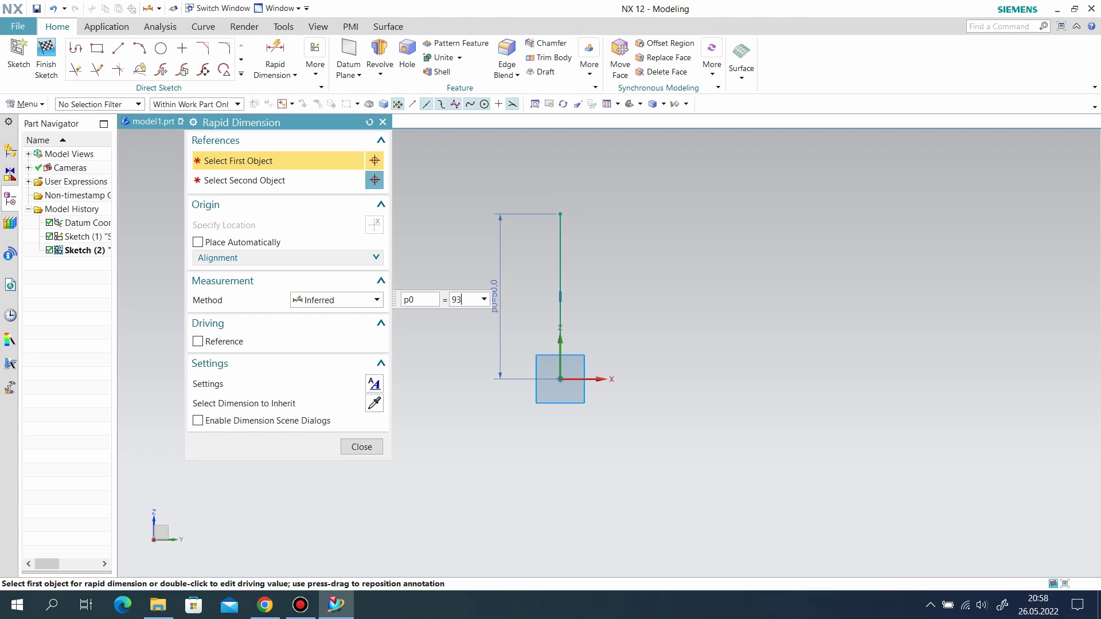
key(Return)
scroll(541, 406, down, 3)
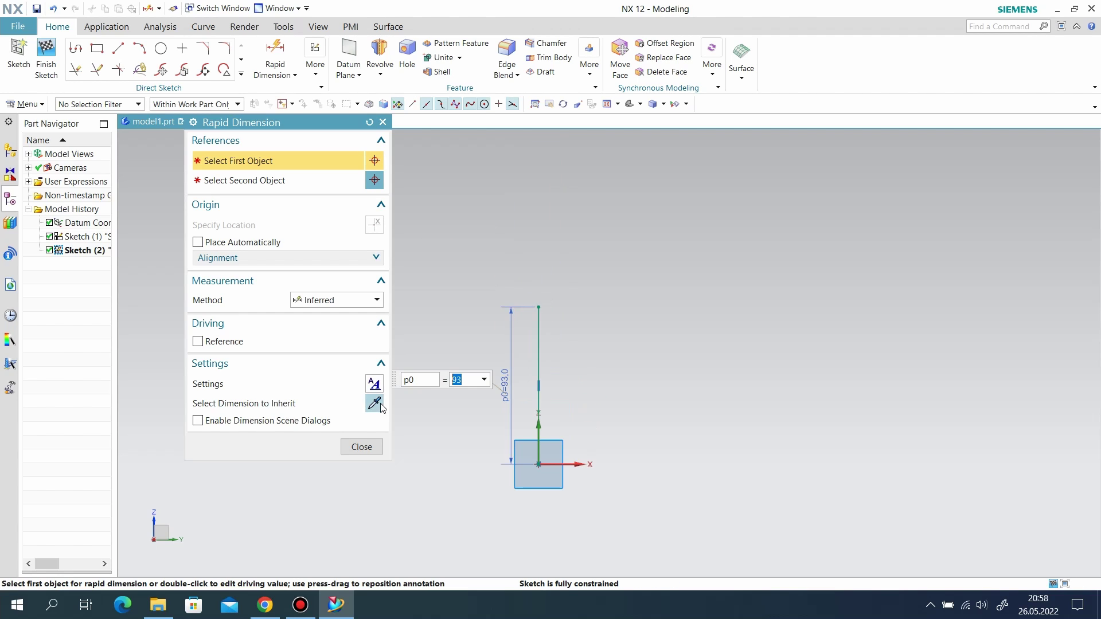
click(362, 446)
Step: Add a circle centred on the line's top end with a 28 diameter
click(161, 48)
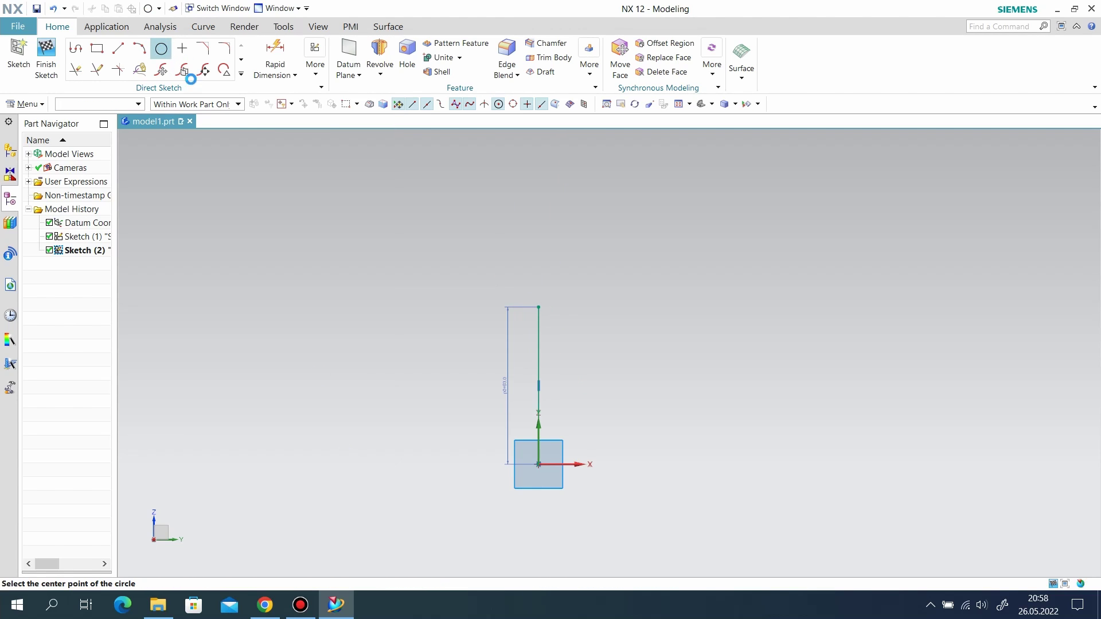
click(539, 304)
click(540, 273)
key(d)
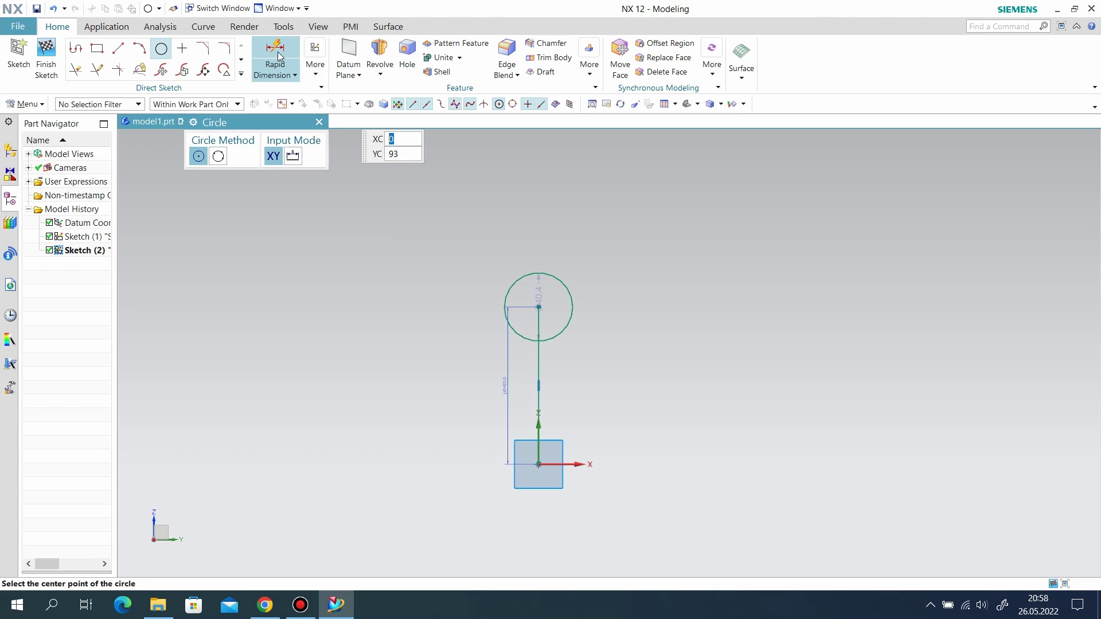
click(570, 291)
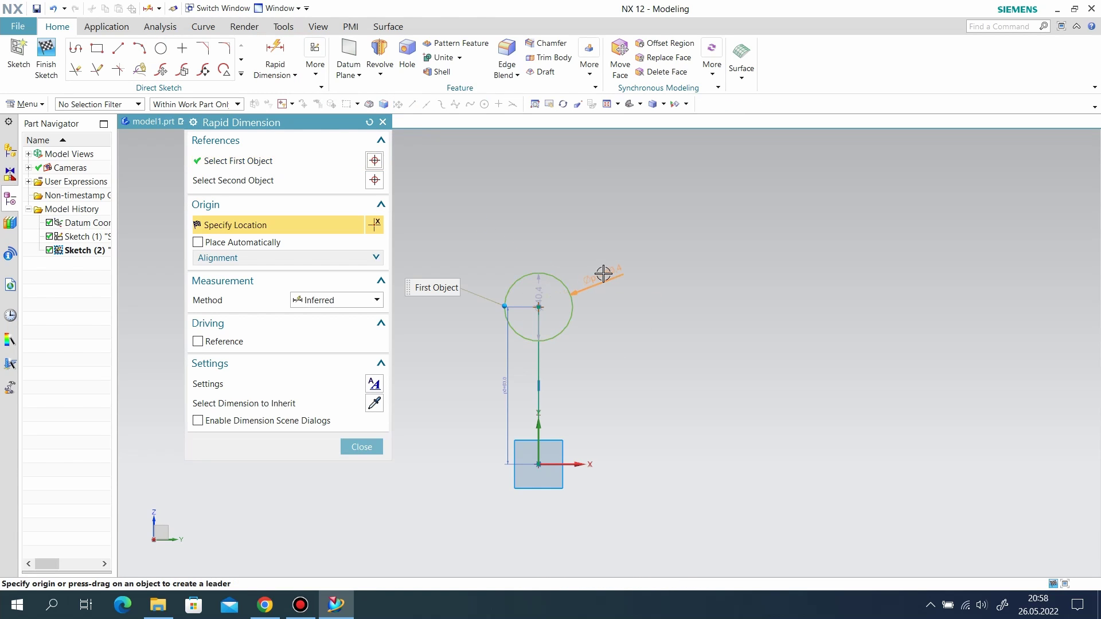
click(604, 274)
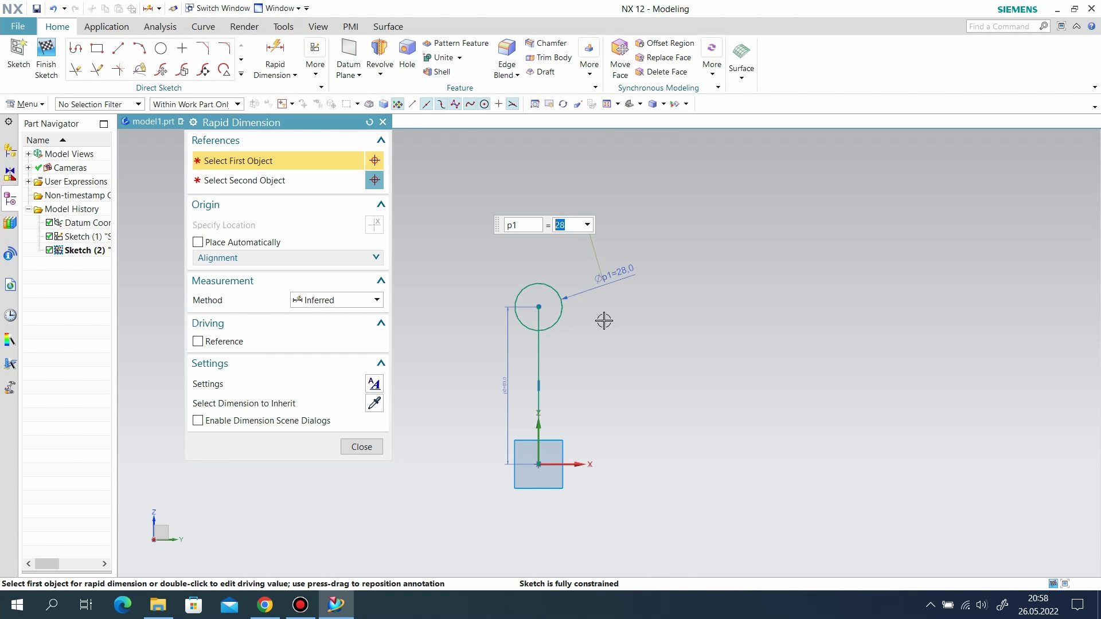
text(28)
key(Return)
scroll(545, 437, down, 2)
scroll(545, 437, down, 2)
click(362, 447)
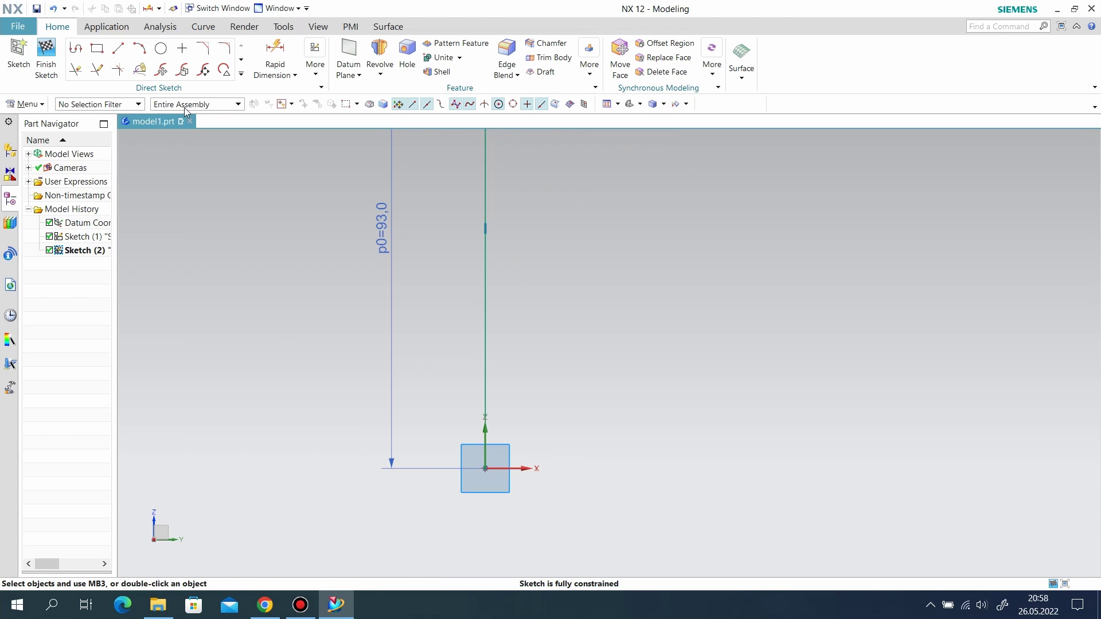
click(119, 50)
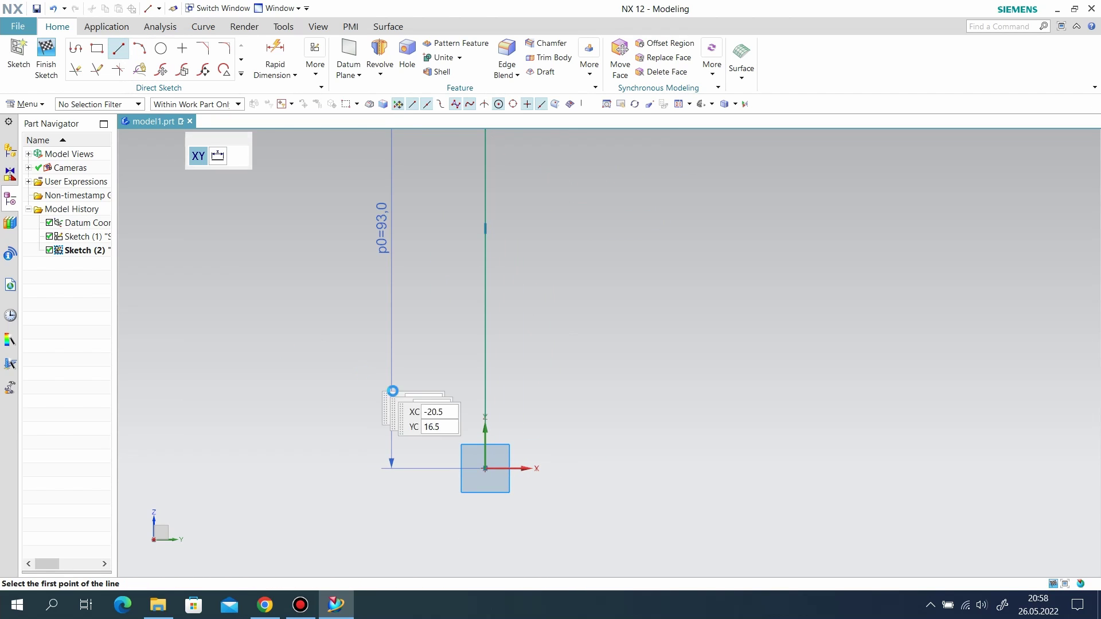
Step: Draw a horizontal base line from the origin and dimension it 55/2 (27.5)
click(484, 469)
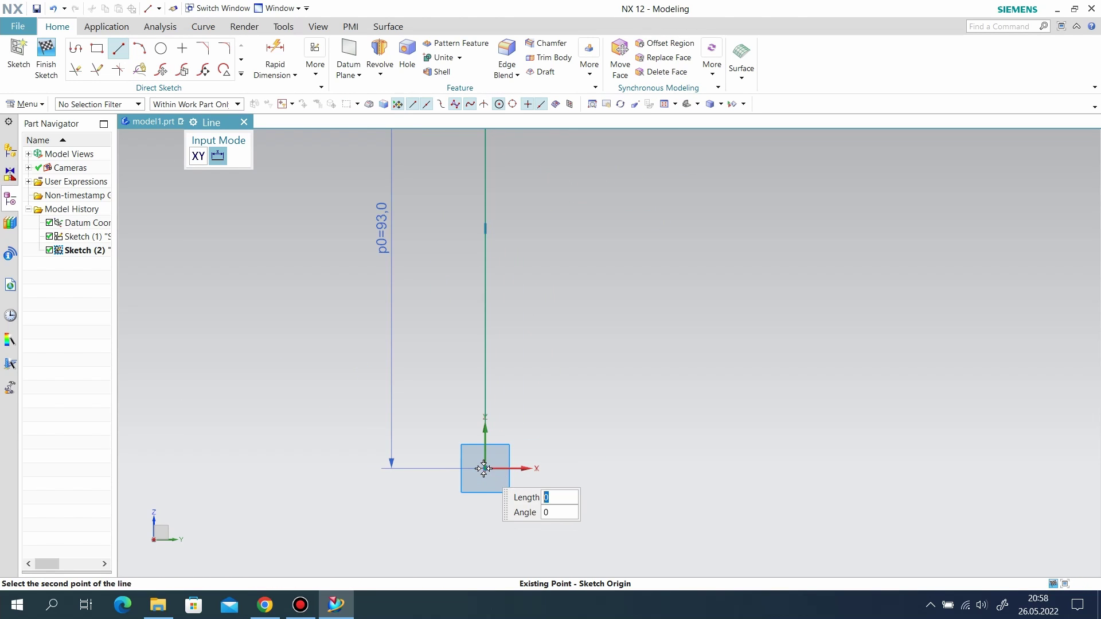
click(722, 456)
click(275, 55)
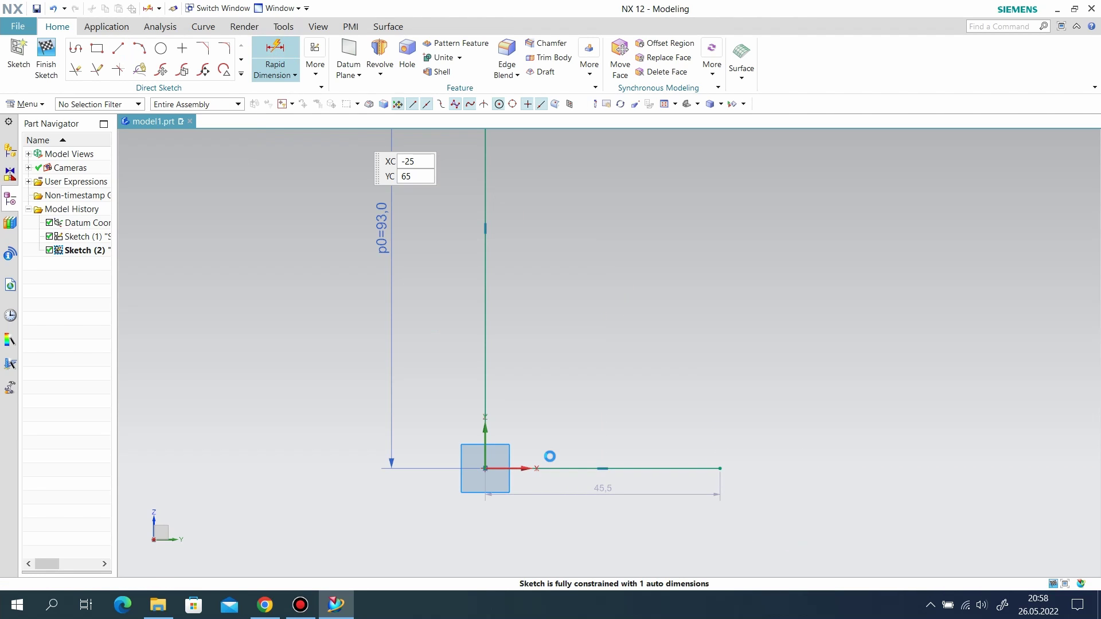
click(553, 469)
click(566, 514)
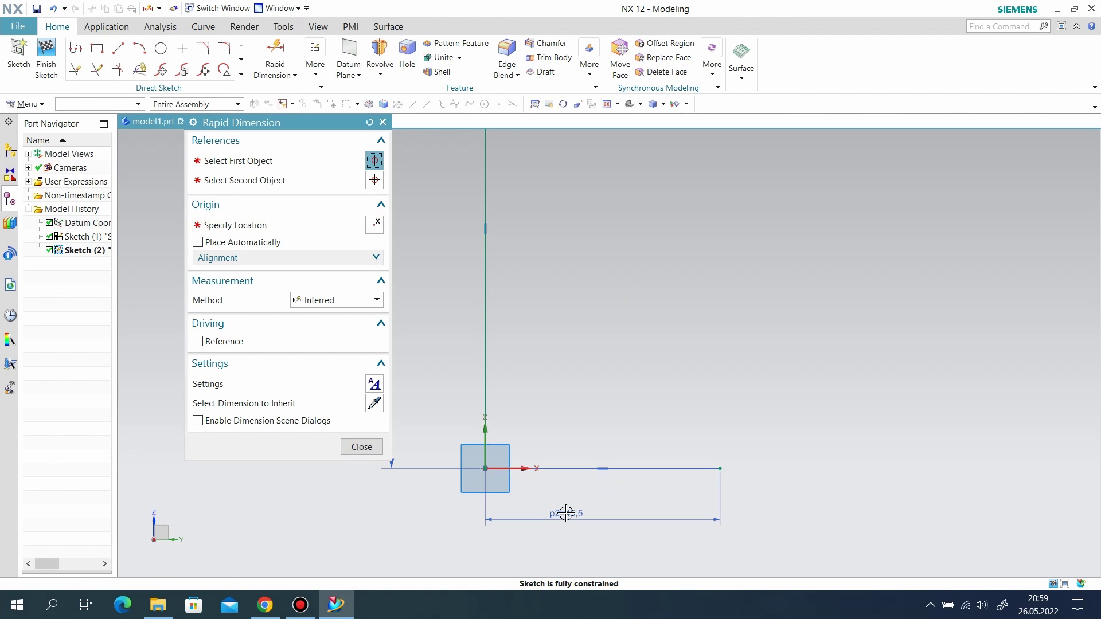
text(55/2)
key(Return)
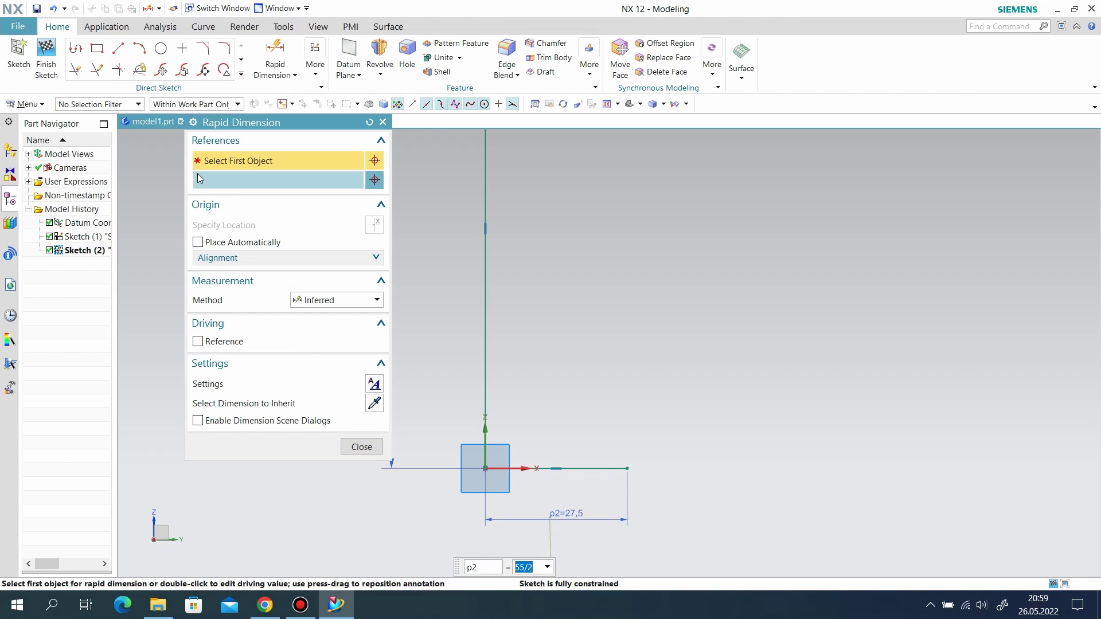
Step: Draw a short vertical step at the base line's outer end and a ledge line leftward
click(119, 50)
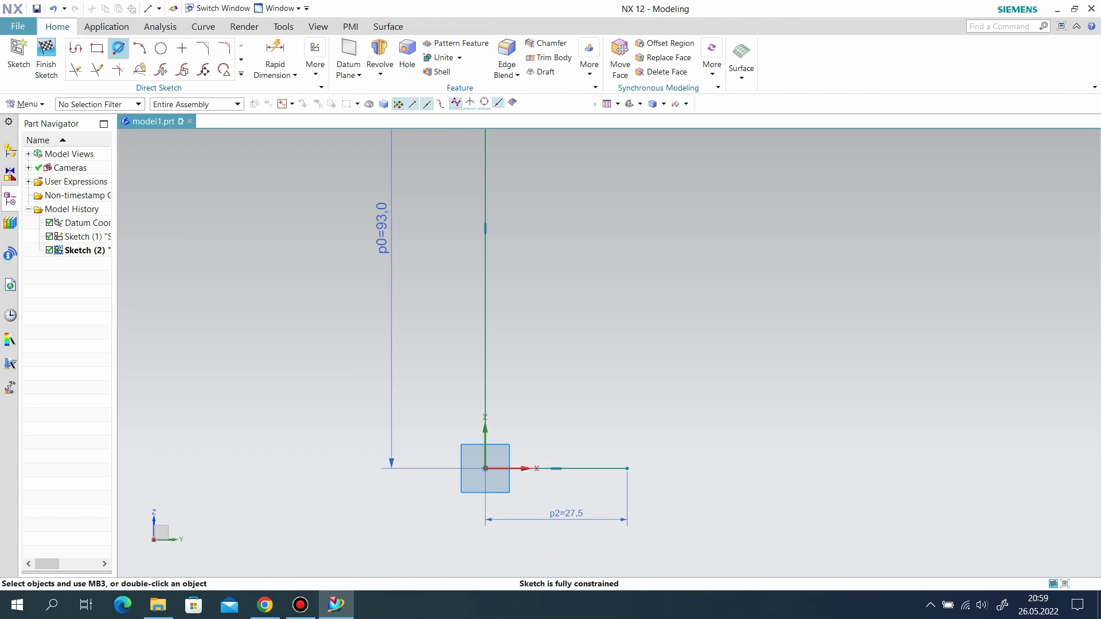
click(630, 470)
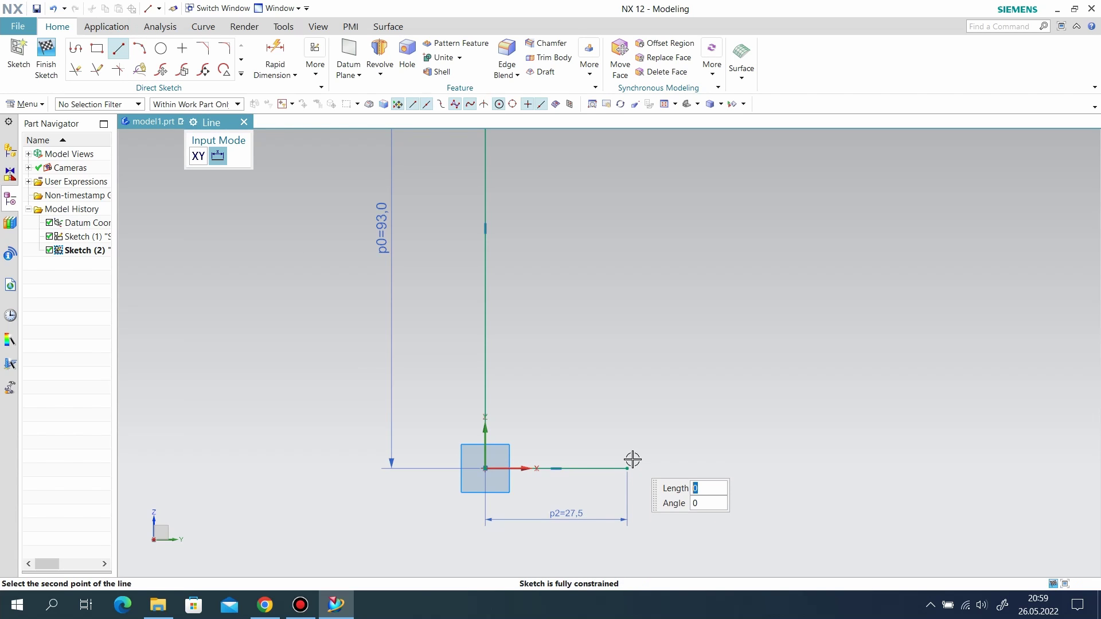
click(632, 450)
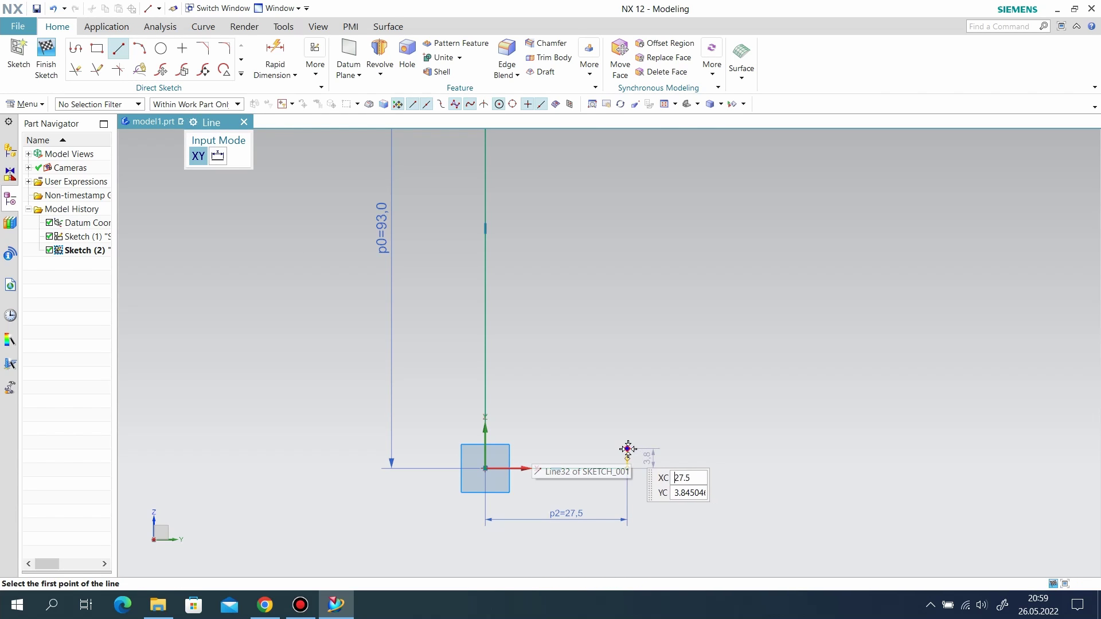
click(627, 449)
click(587, 445)
click(224, 48)
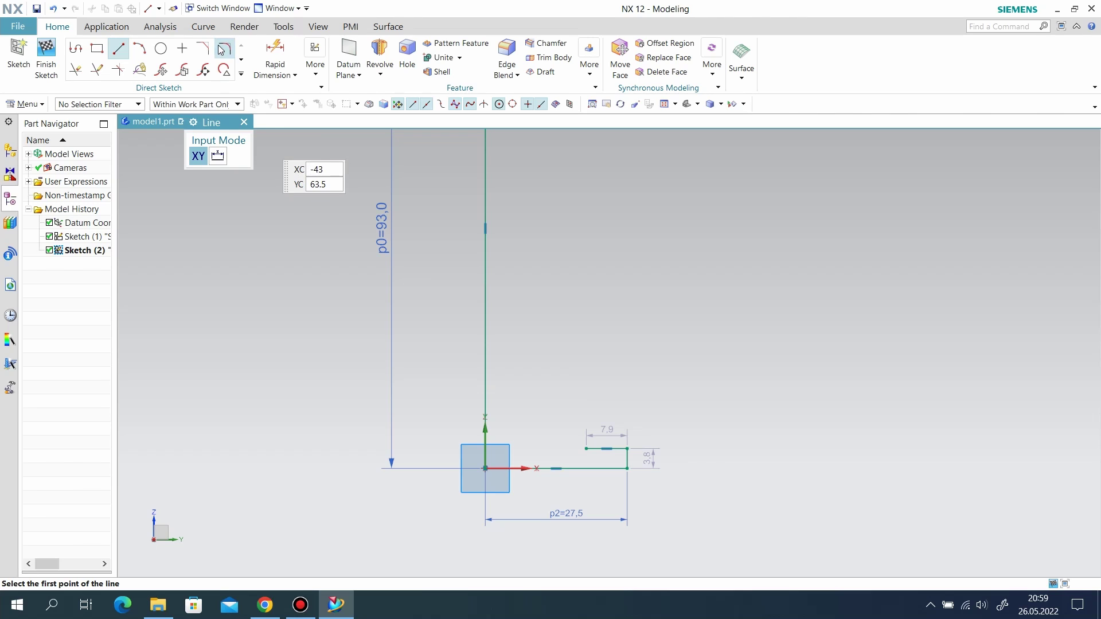
Step: Dimension the vertical step's height as 3
click(275, 54)
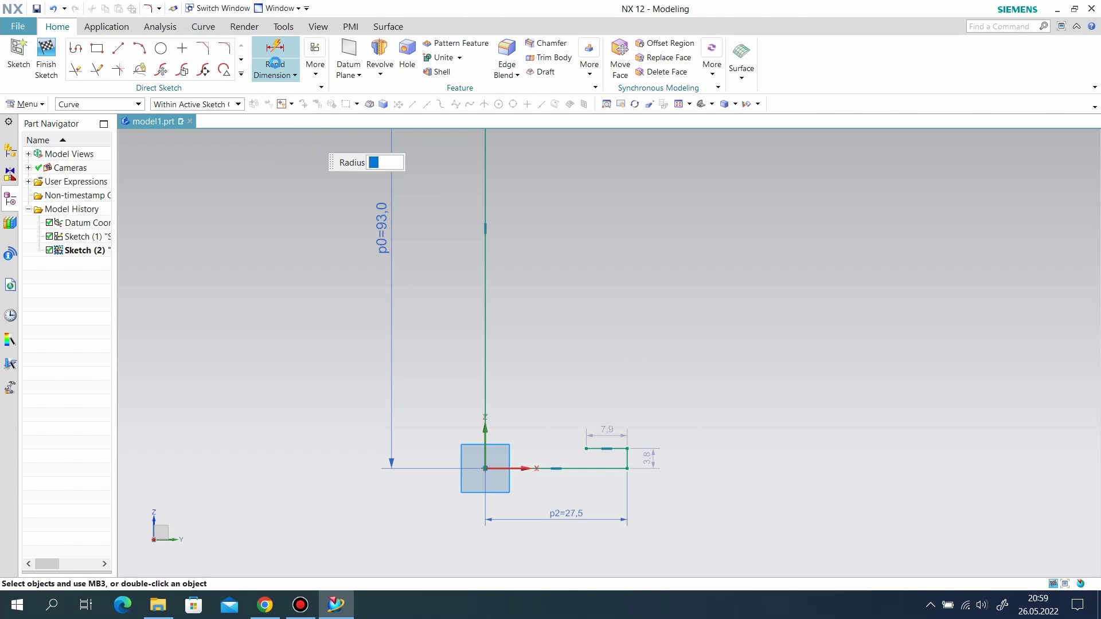
scroll(583, 464, up, 1)
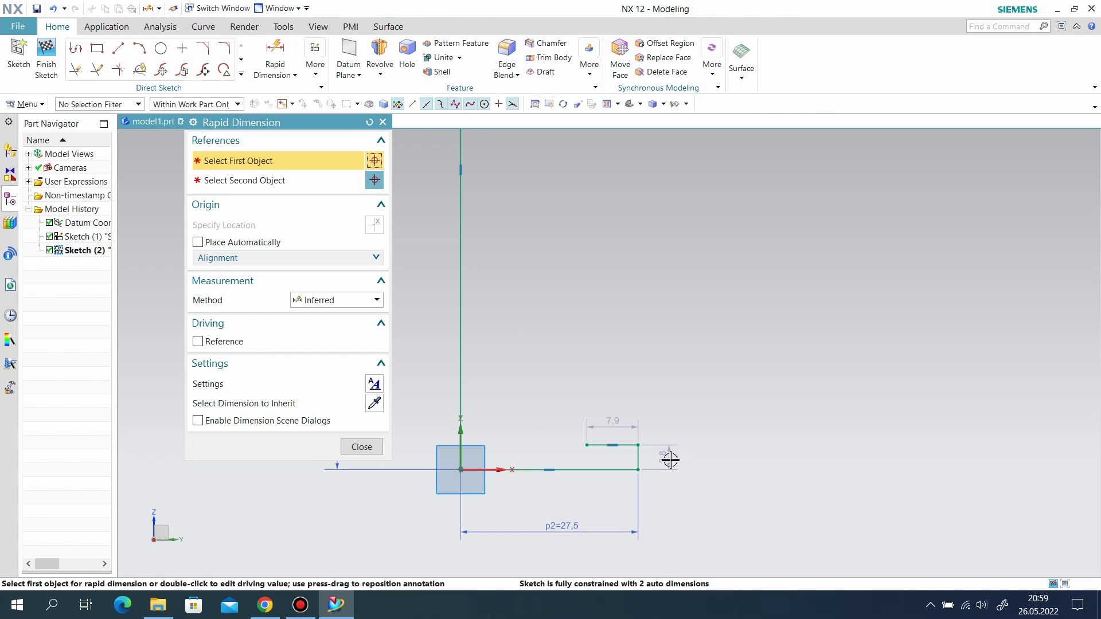
click(628, 444)
click(681, 452)
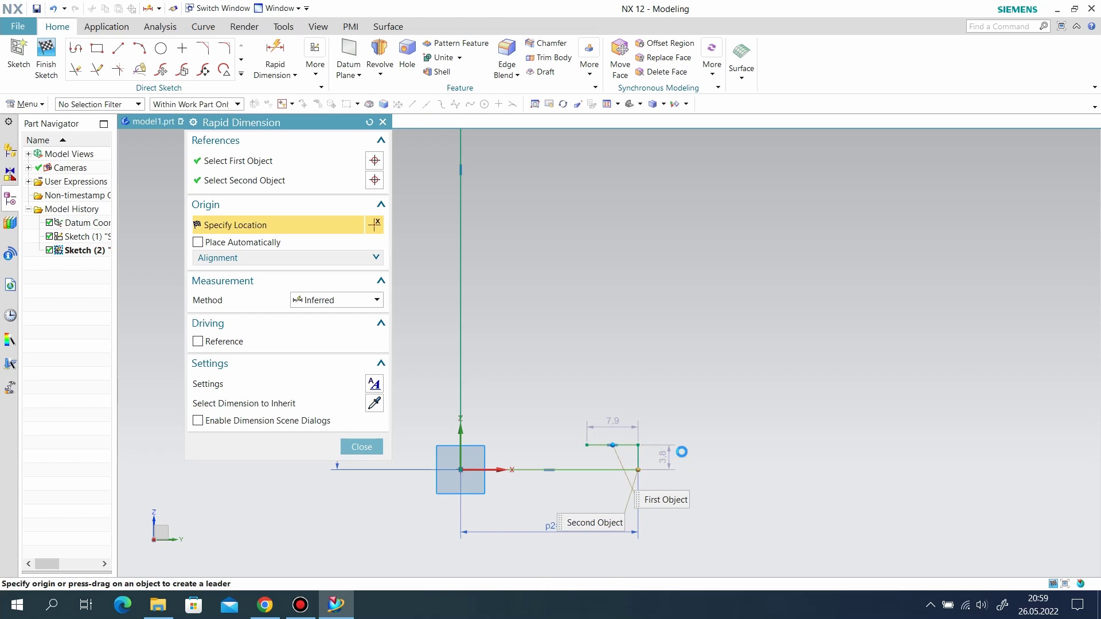
text(3)
key(Return)
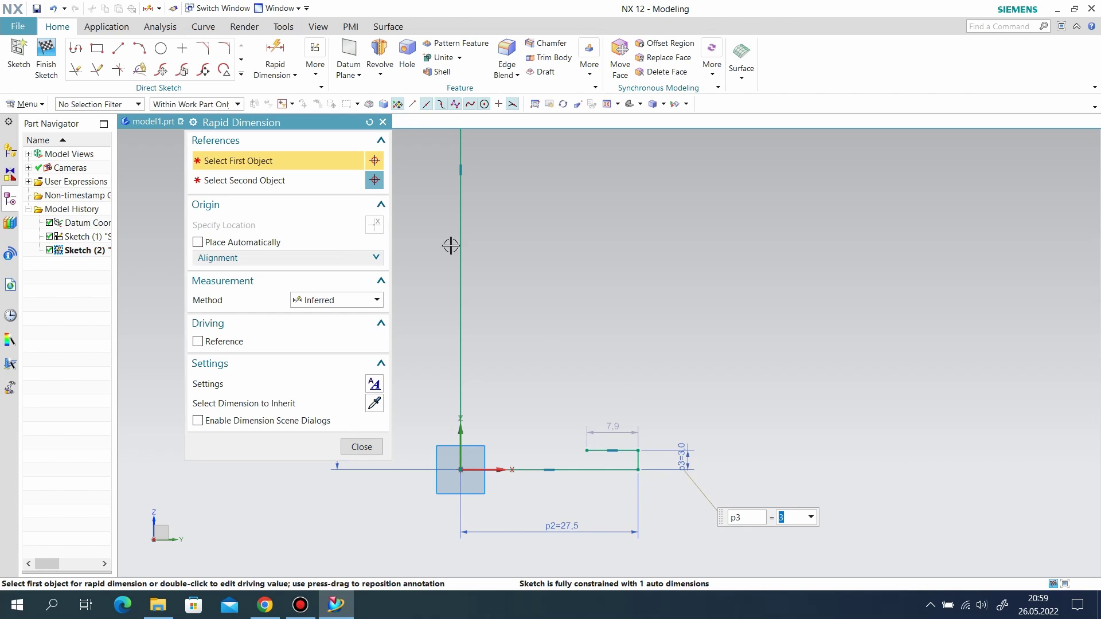
click(225, 48)
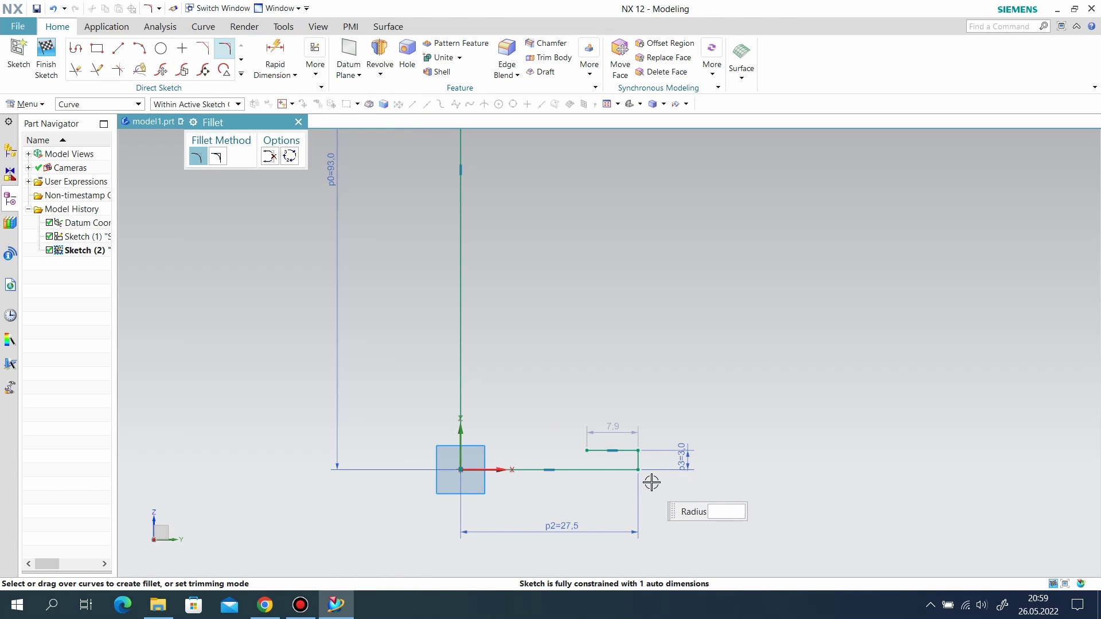
Step: Round the corner between the ledge and the step with a radius 2 fillet
scroll(628, 433, up, 2)
scroll(634, 445, up, 2)
click(617, 438)
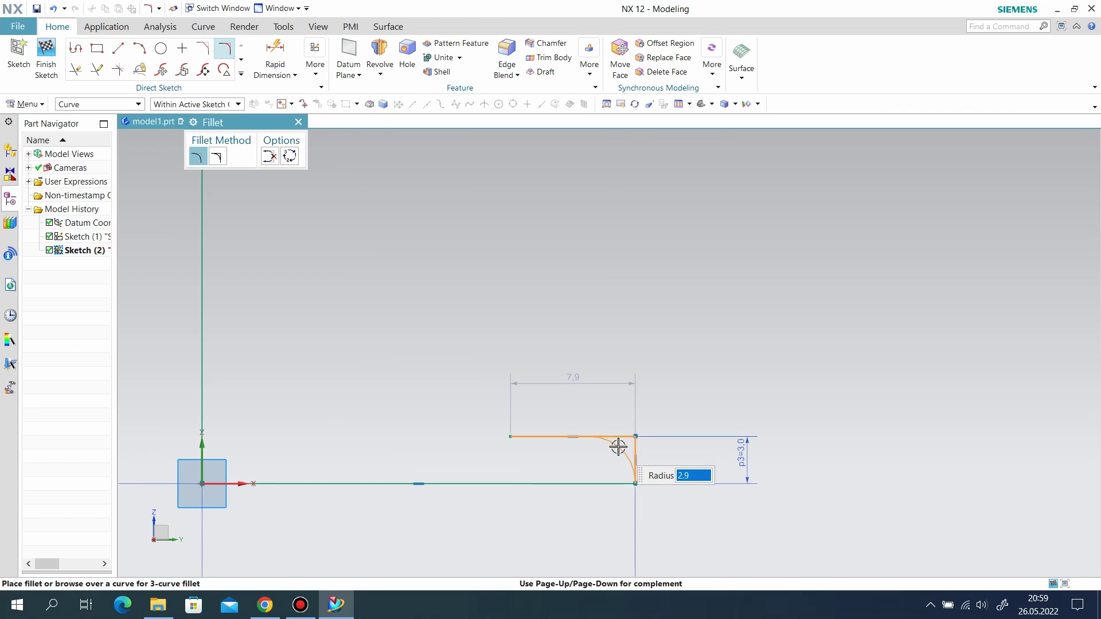
scroll(624, 446, up, 2)
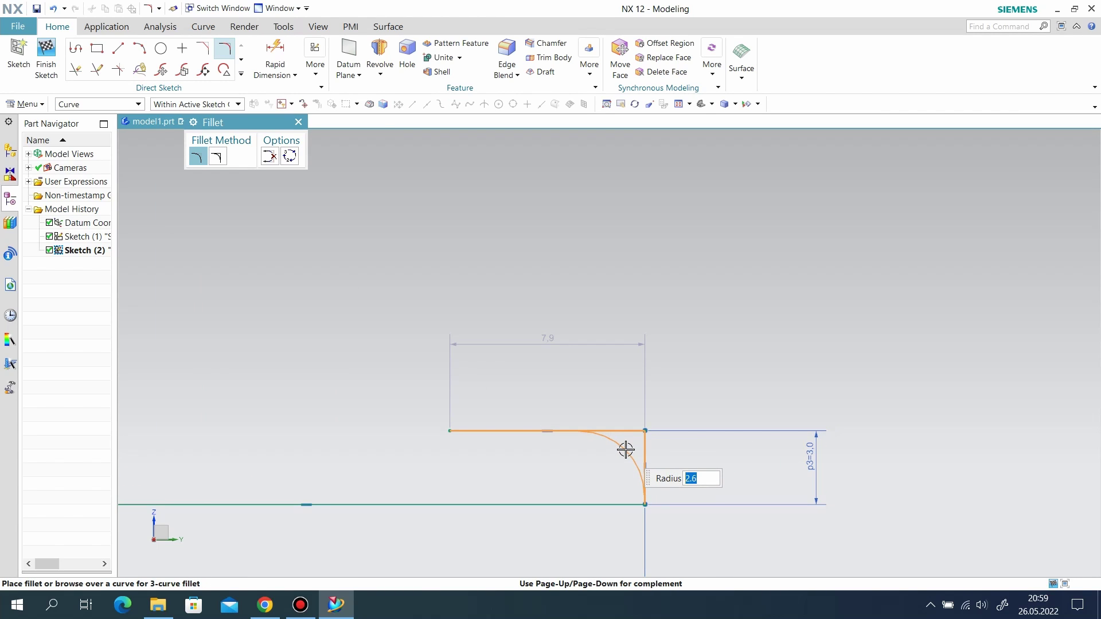
key(Return)
scroll(659, 359, down, 2)
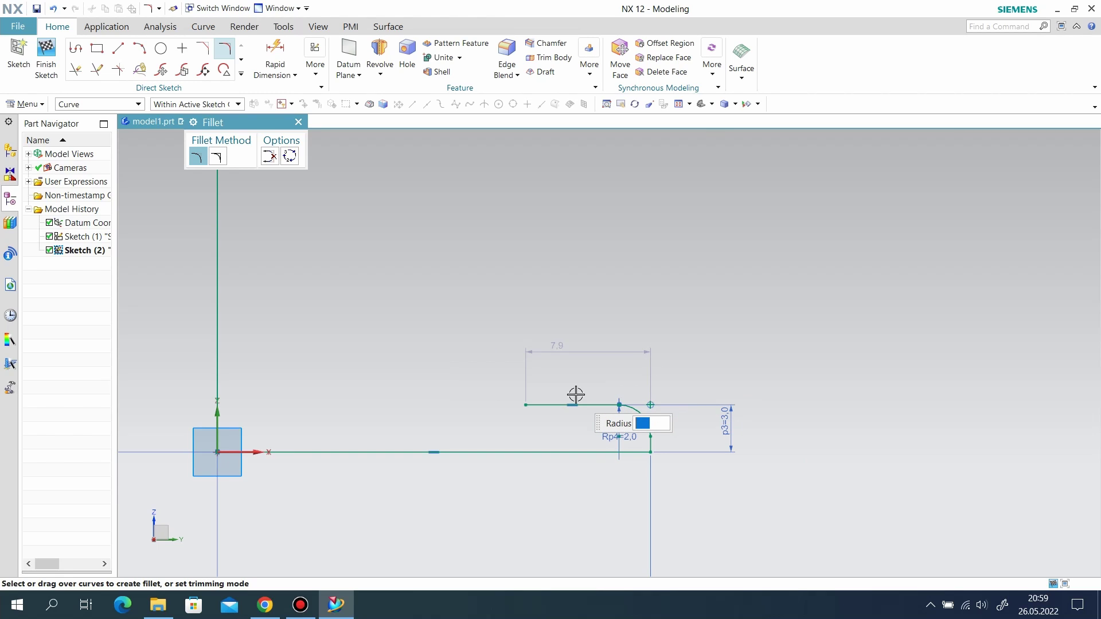
scroll(576, 394, down, 1)
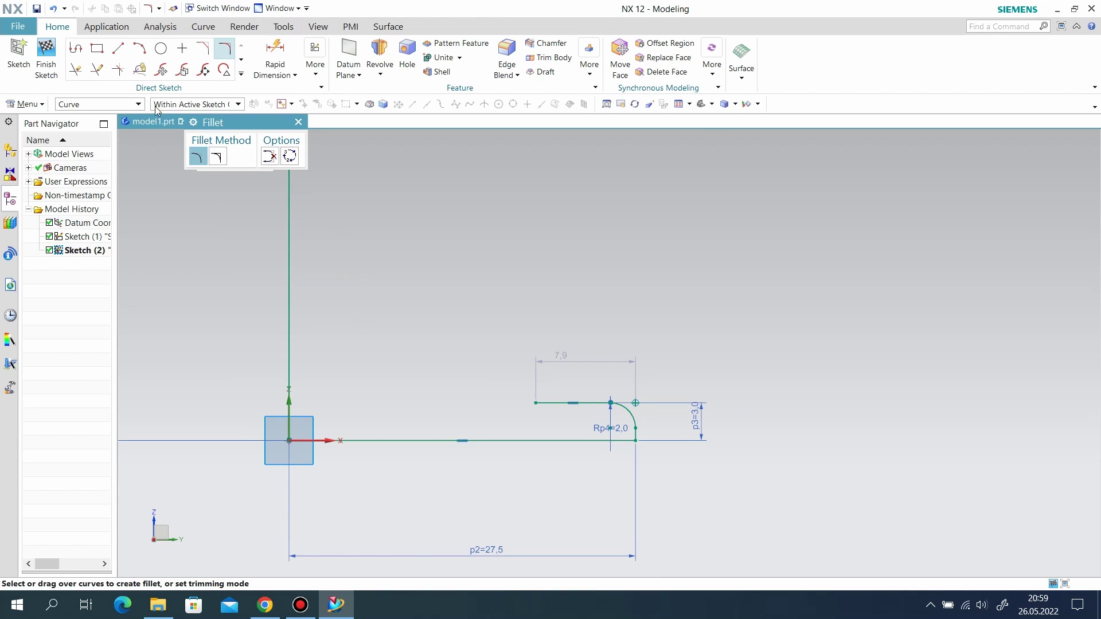
Step: Draw a vertical rise from the ledge end and an upper horizontal line to the left
click(118, 47)
scroll(634, 433, up, 2)
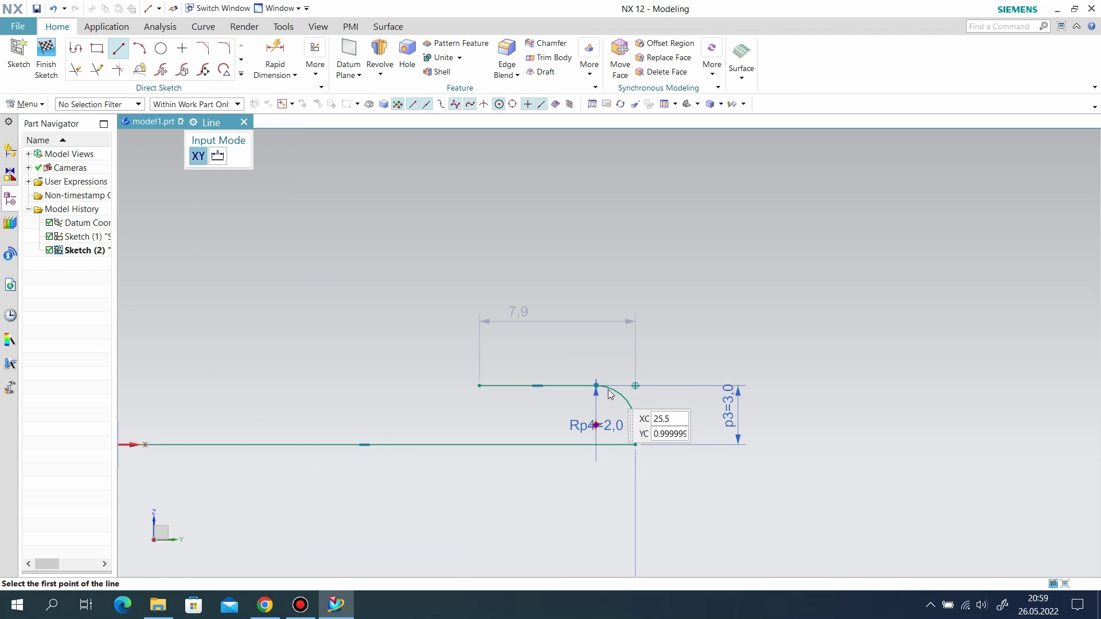
click(635, 385)
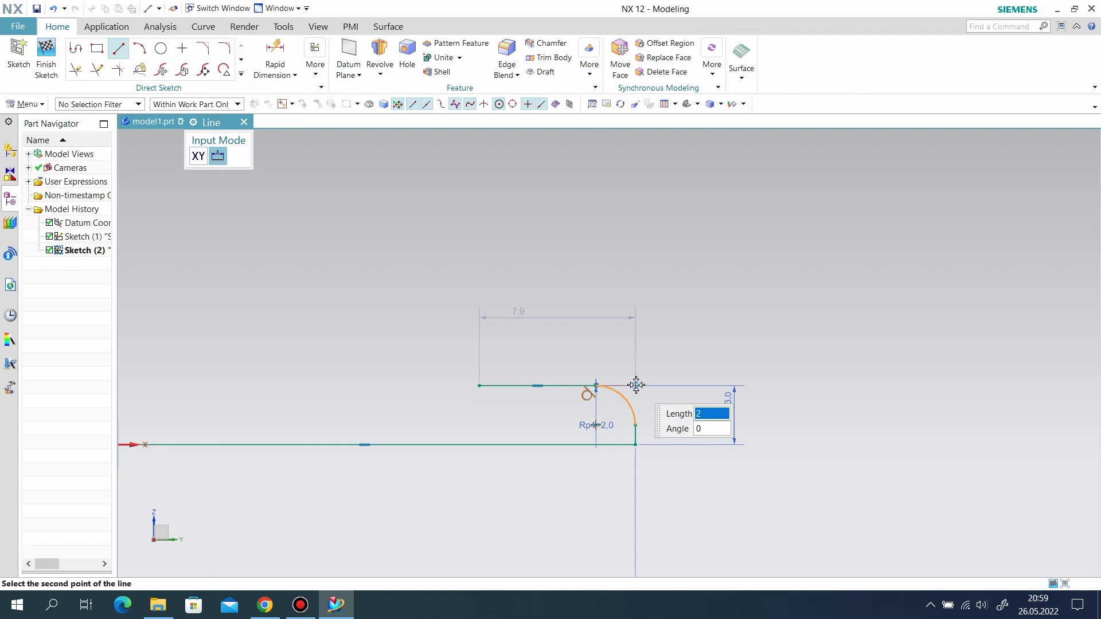
click(635, 330)
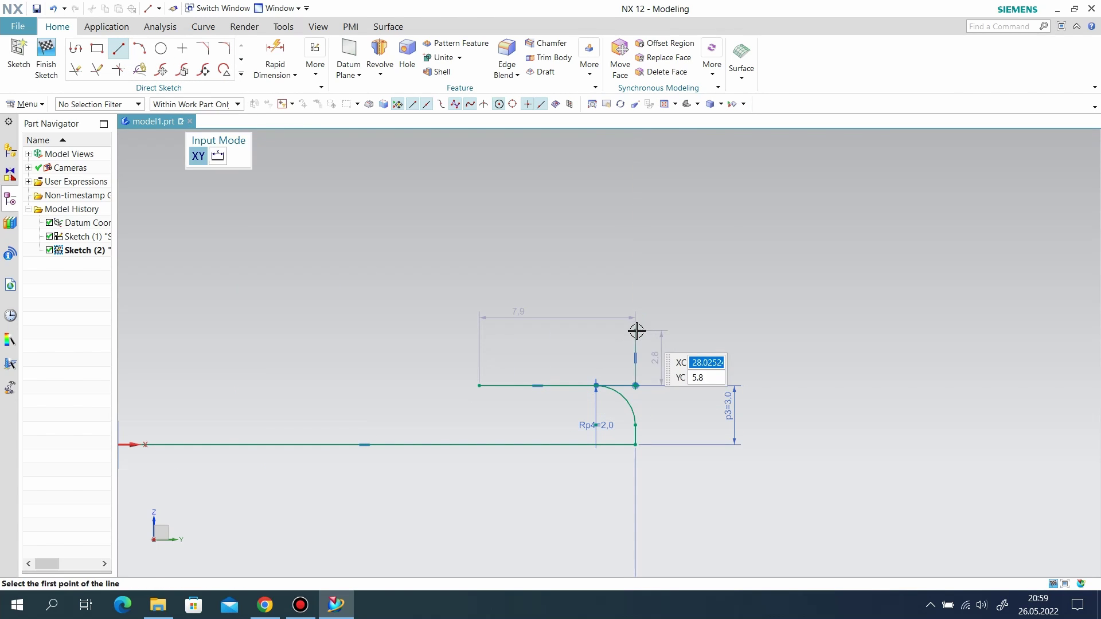
click(636, 331)
click(511, 332)
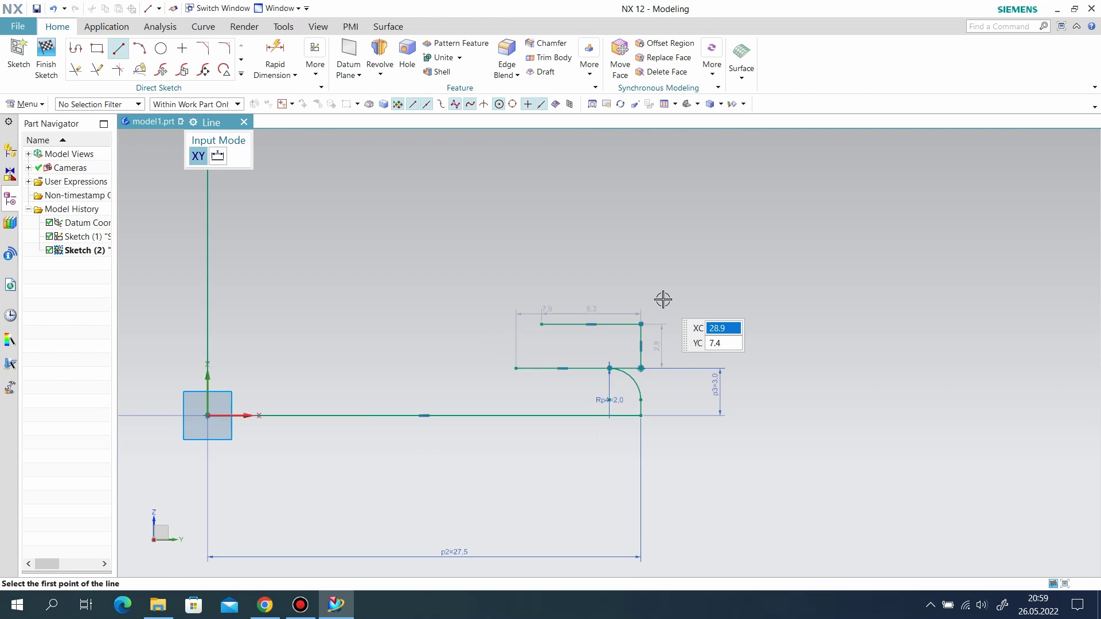
scroll(521, 285, down, 3)
right_click(555, 299)
click(544, 314)
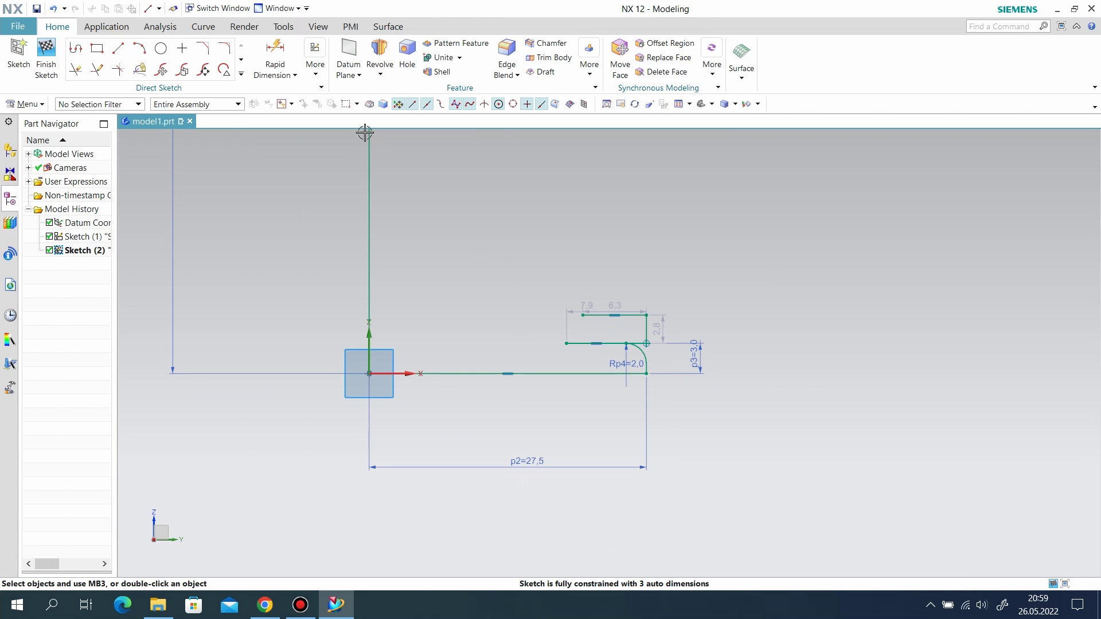
Step: Constrain two line endpoints onto the existing lines with Point on Curve
click(316, 60)
click(332, 105)
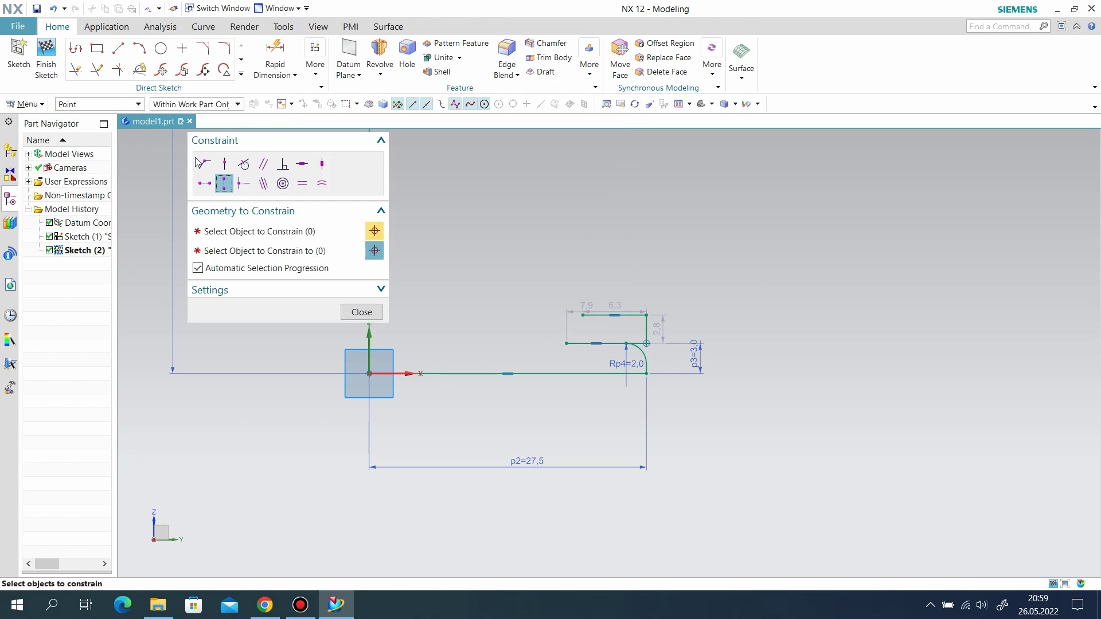
click(645, 343)
click(648, 375)
scroll(705, 344, up, 2)
scroll(714, 367, up, 3)
scroll(705, 342, up, 3)
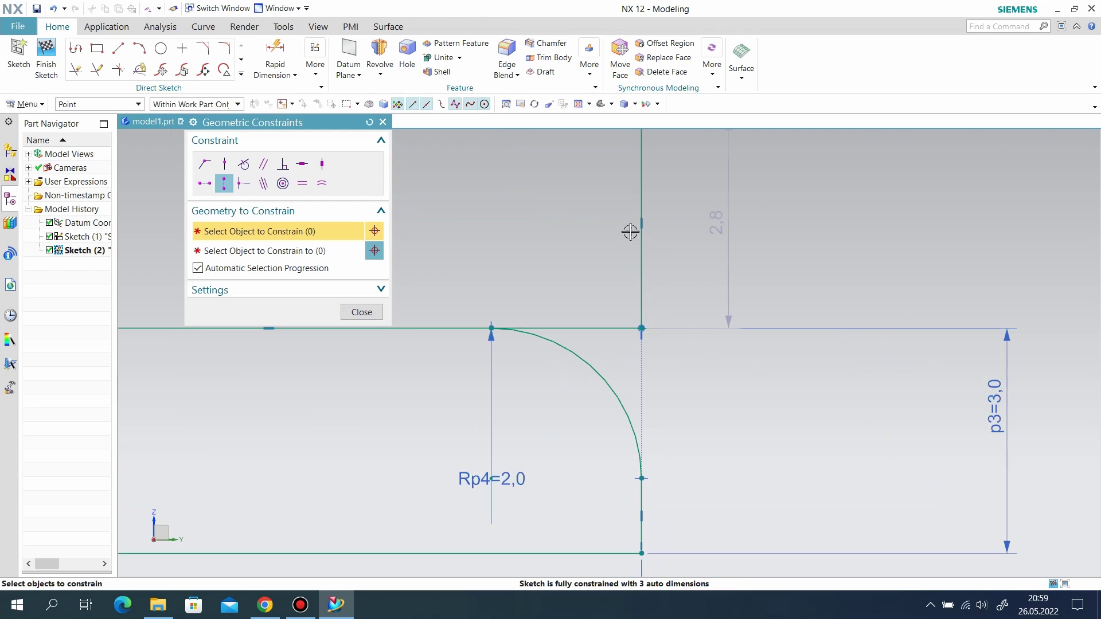
click(639, 198)
scroll(707, 269, down, 2)
click(669, 453)
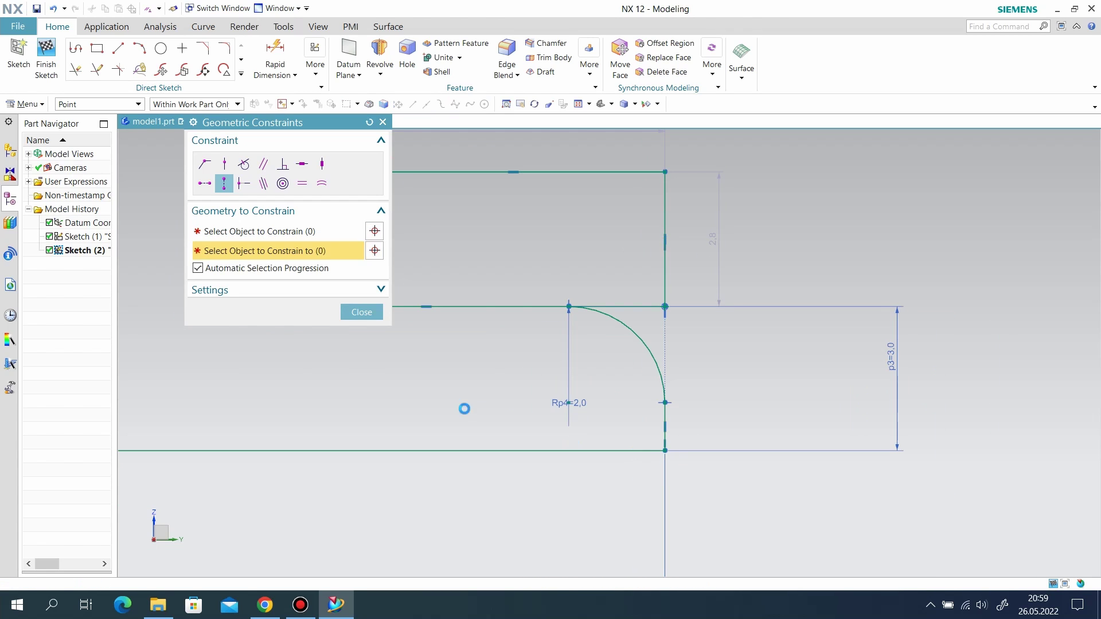
click(361, 312)
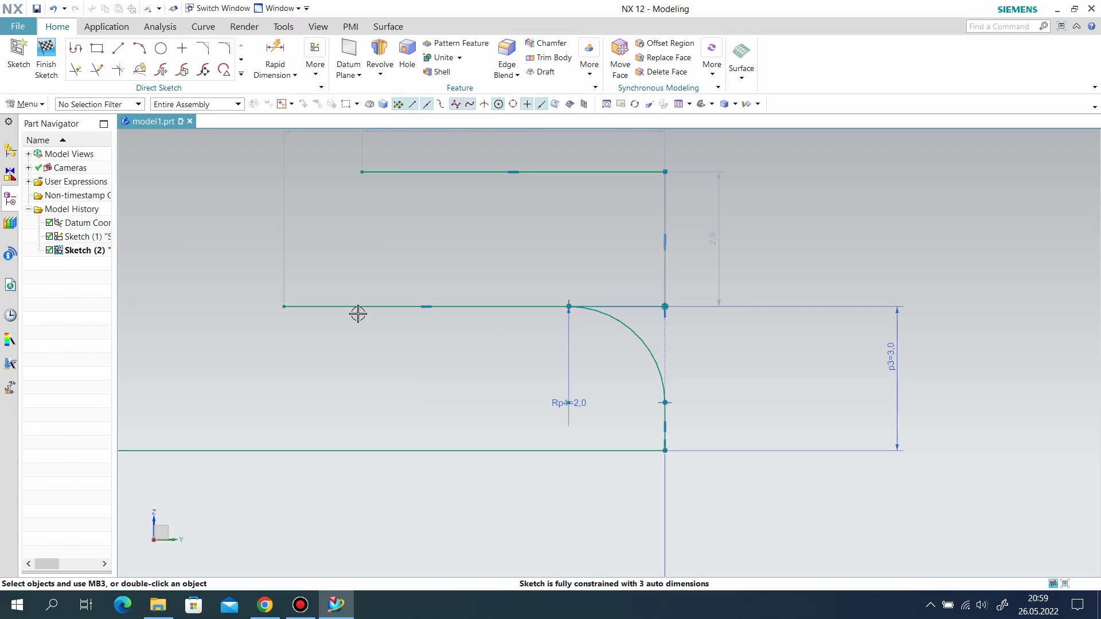
click(283, 53)
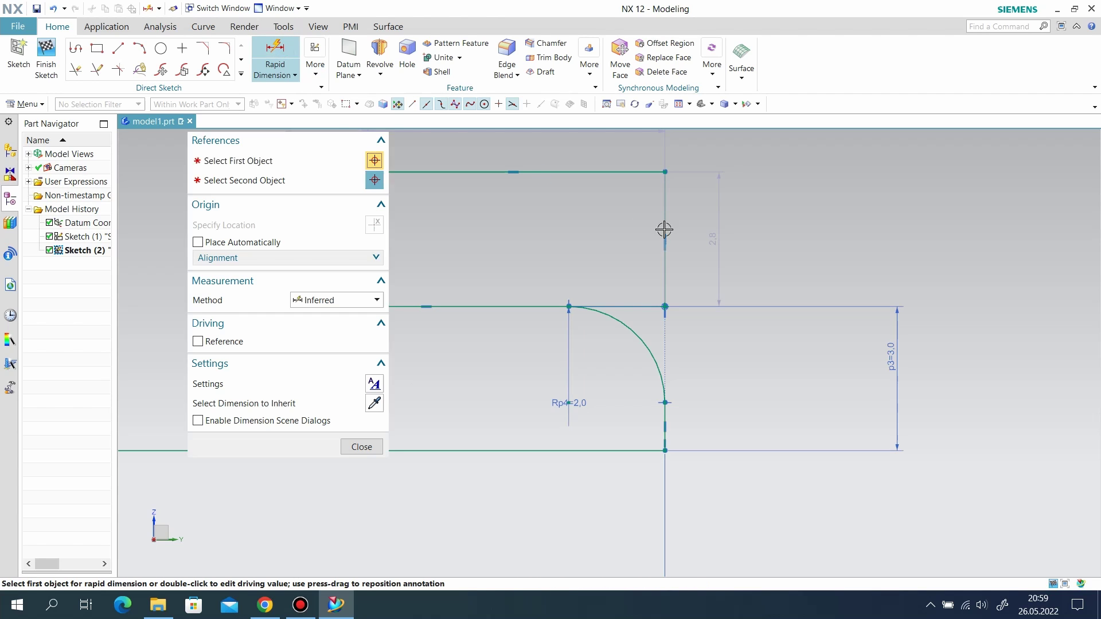
Step: Dimension the upper step's height to 5
click(664, 197)
click(726, 189)
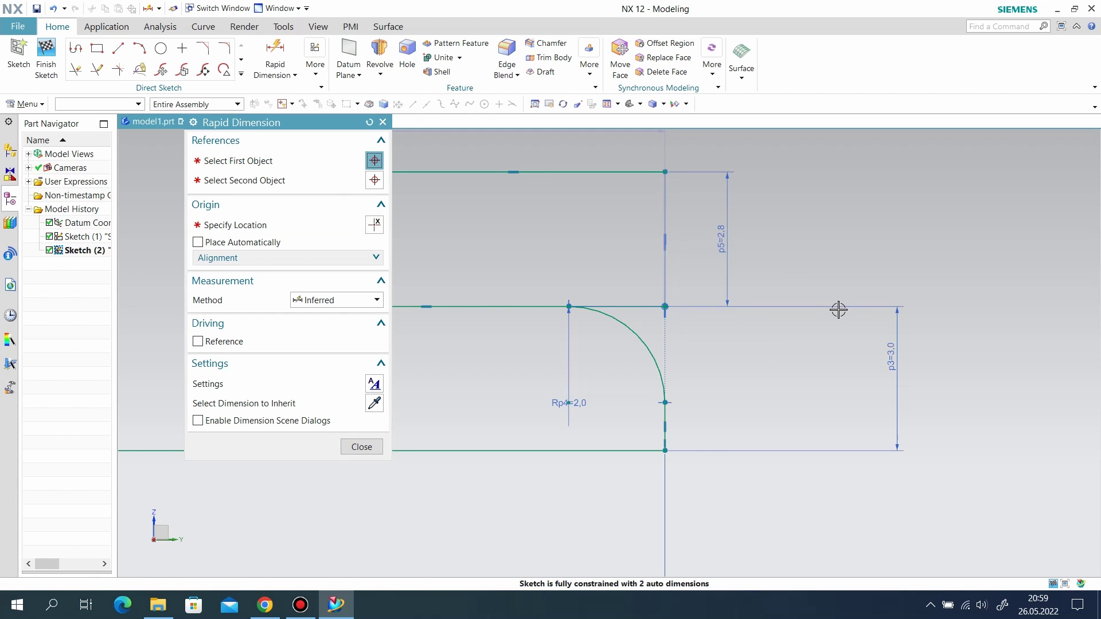
scroll(819, 383, down, 3)
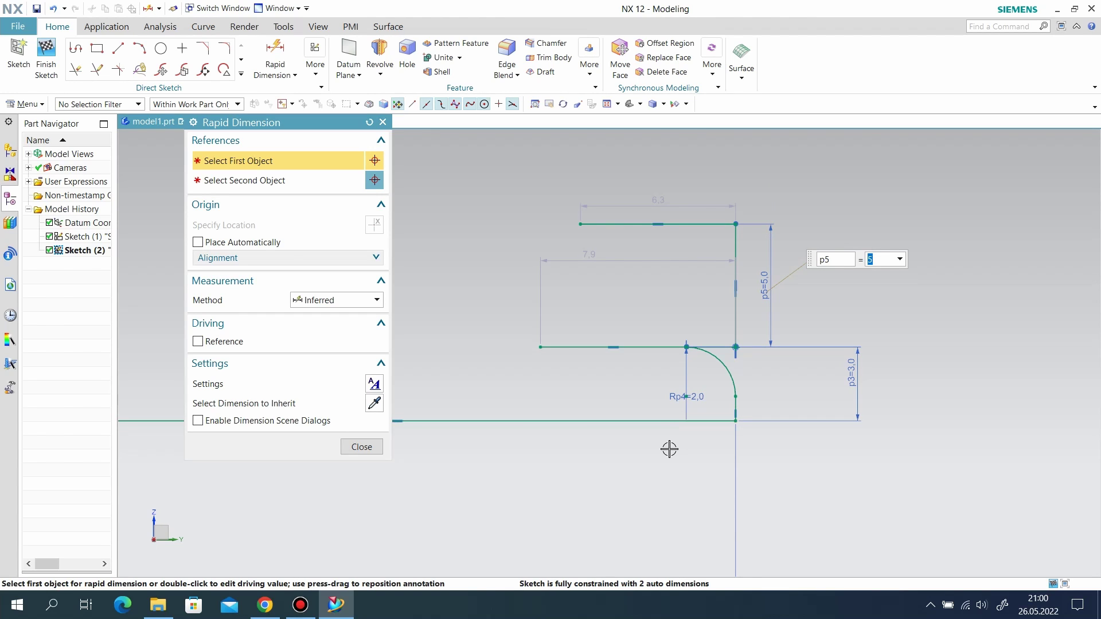
click(376, 447)
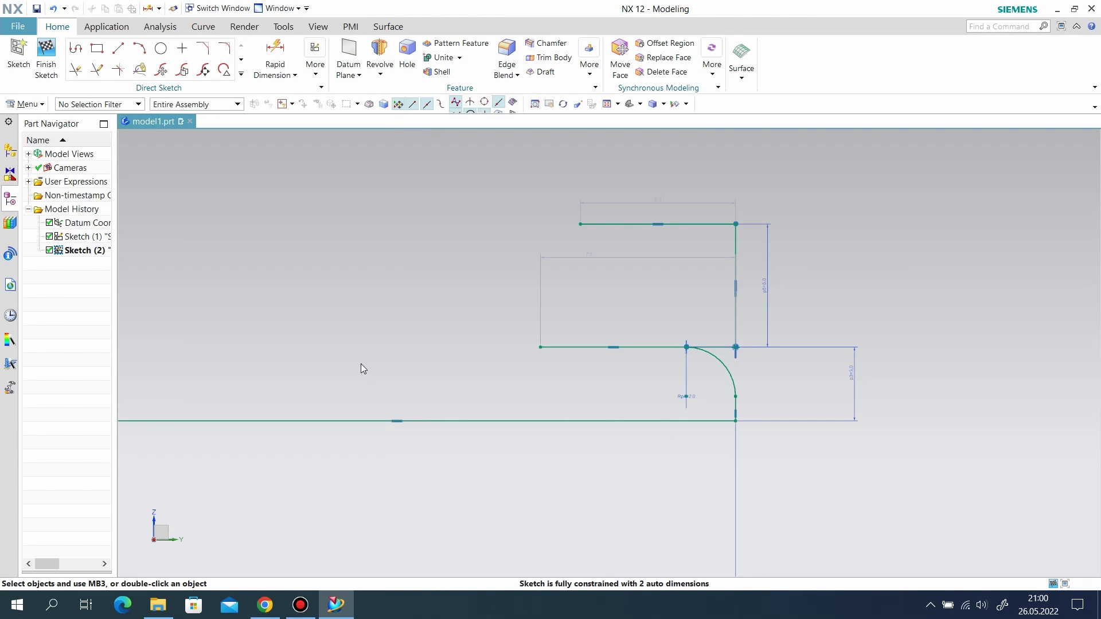
Step: Round both corners of the step with radius 2 fillets
click(224, 46)
scroll(688, 339, up, 2)
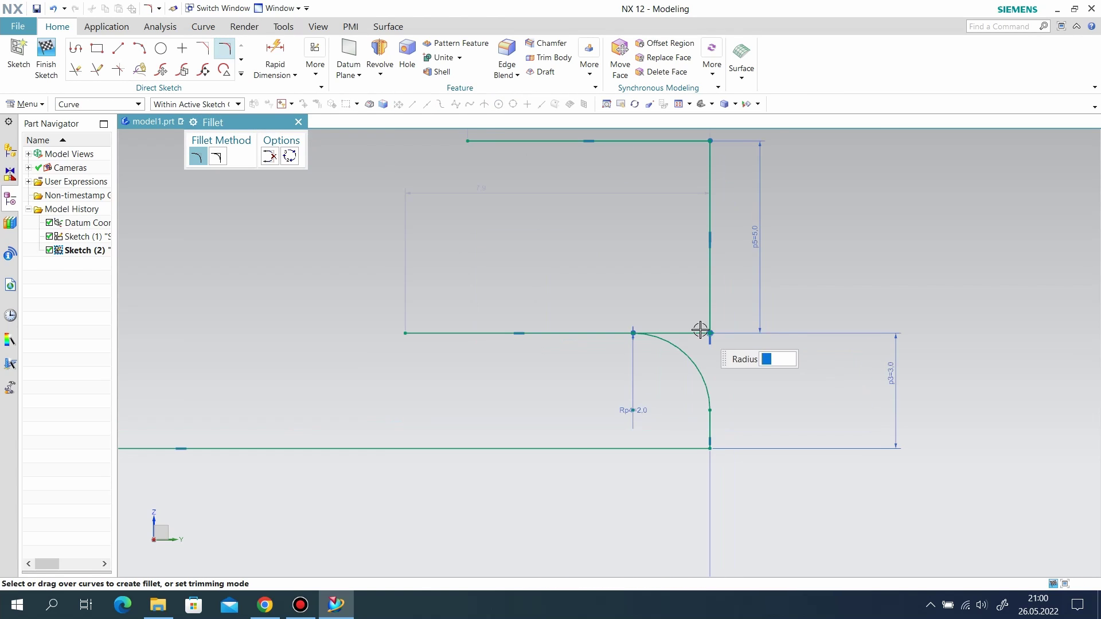
click(709, 310)
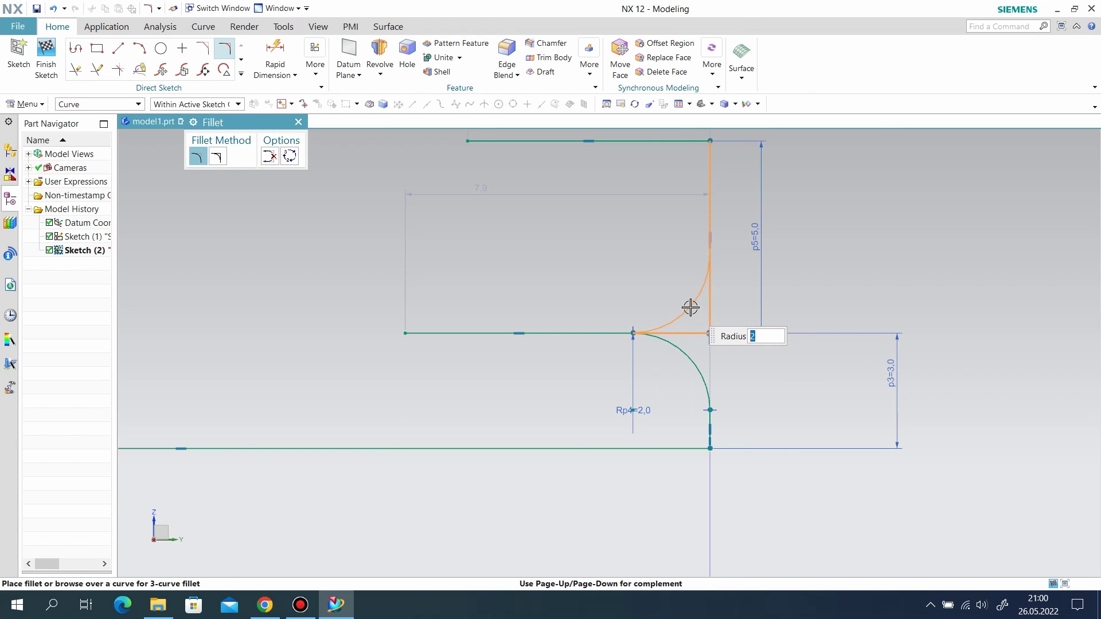
click(690, 307)
scroll(703, 314, down, 2)
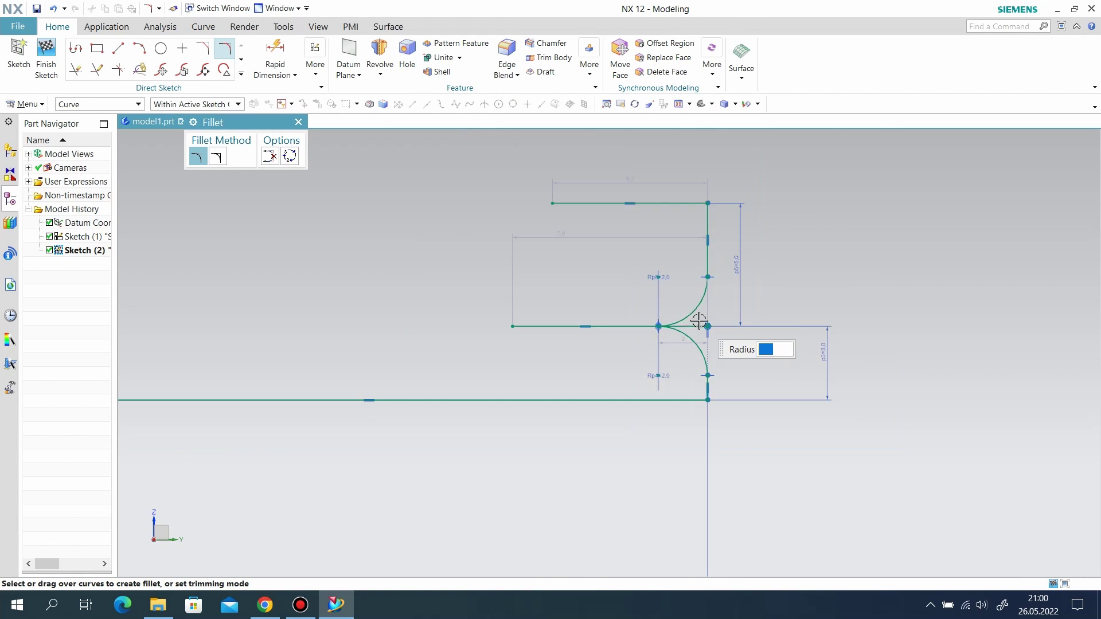
click(670, 204)
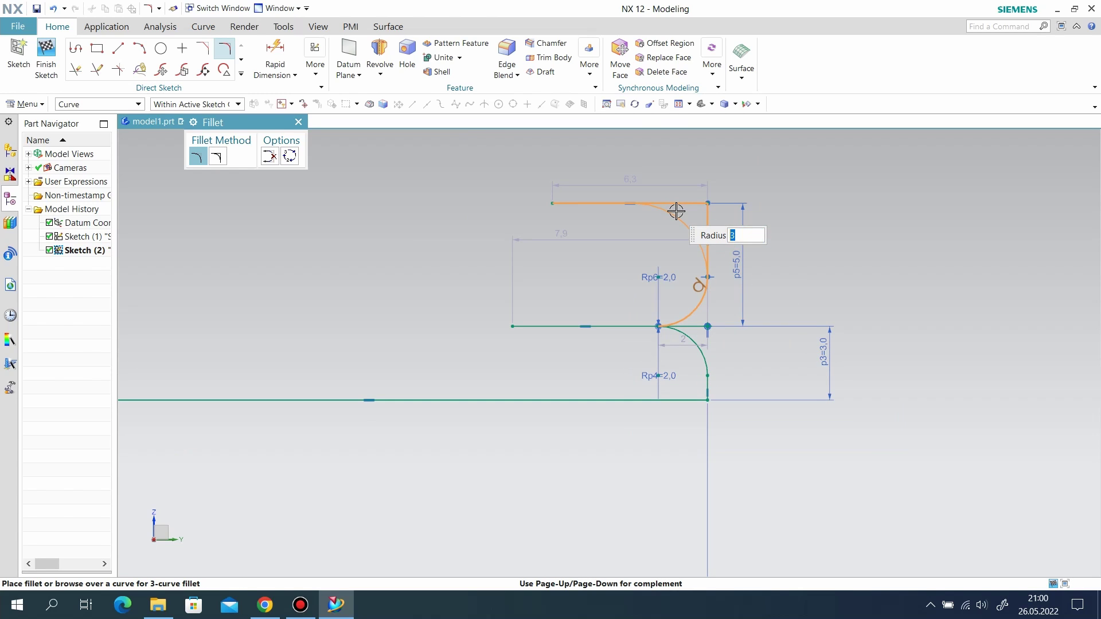
scroll(695, 216, up, 2)
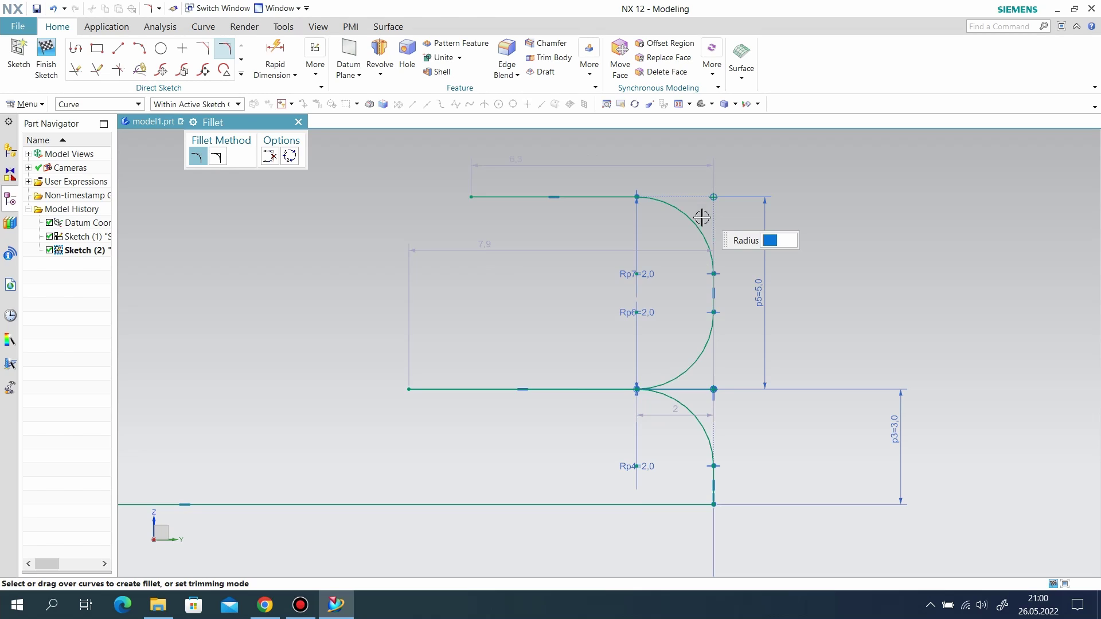
scroll(627, 385, down, 1)
scroll(627, 395, down, 1)
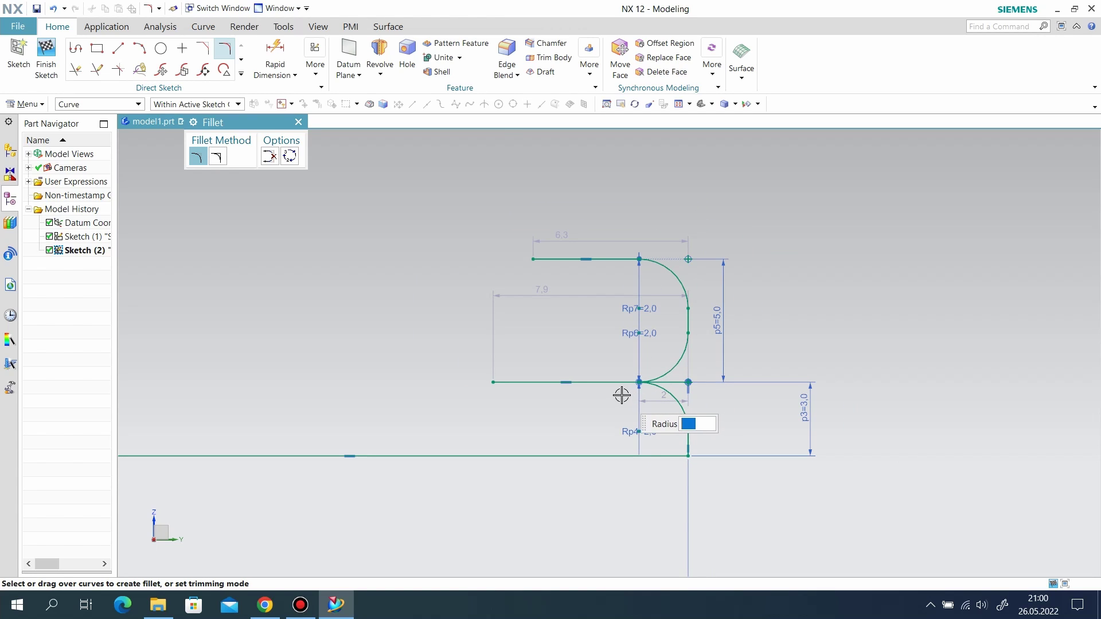
click(119, 48)
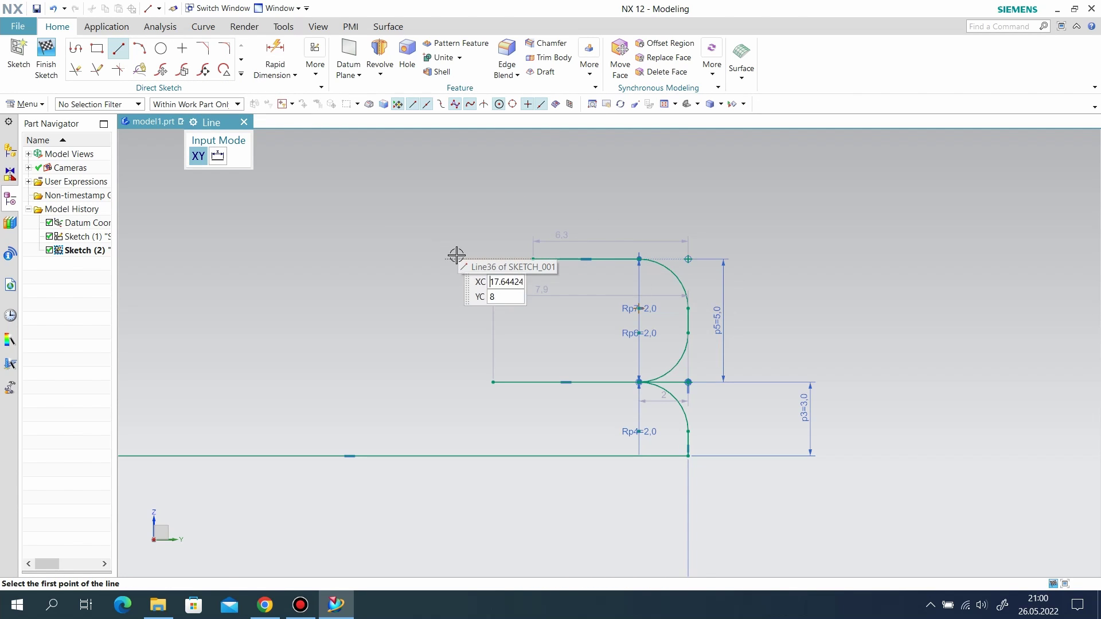
Step: Draw a short vertical line 2.7 long up from the top-left endpoint
click(535, 259)
text(2.7)
key(Return)
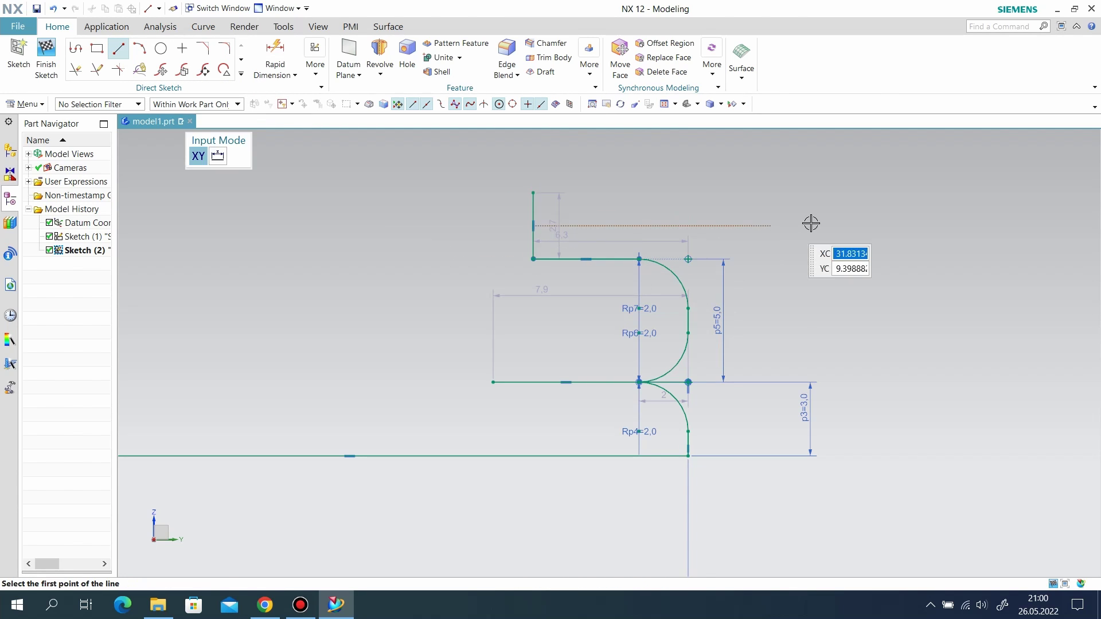
scroll(811, 223, down, 2)
Step: Dimension the new line's position 25 from the sketch origin
click(284, 49)
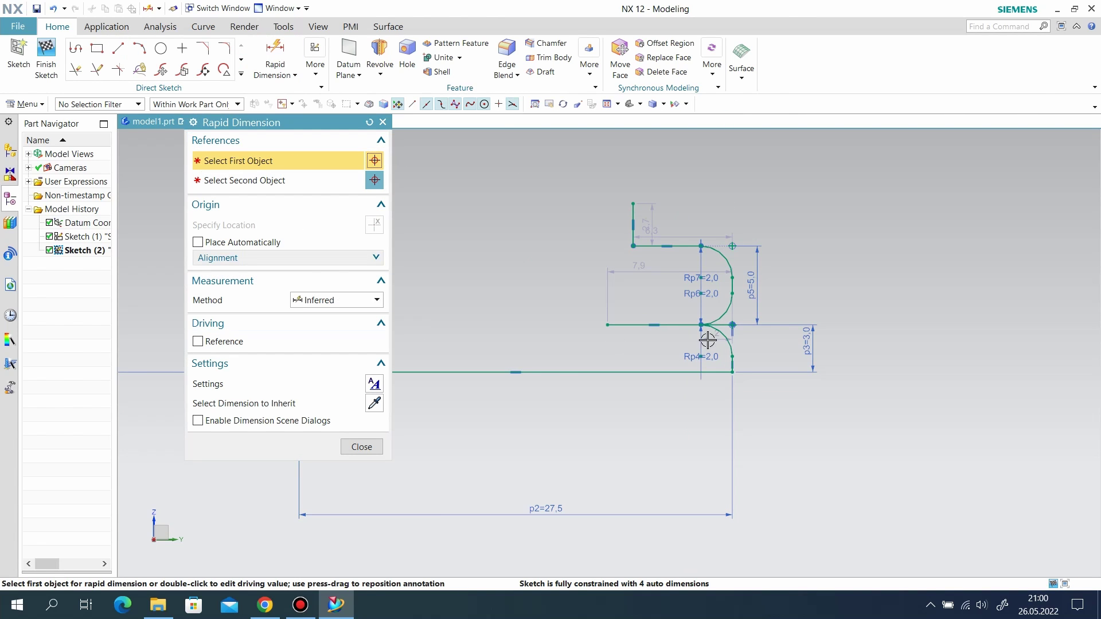
scroll(780, 332, down, 2)
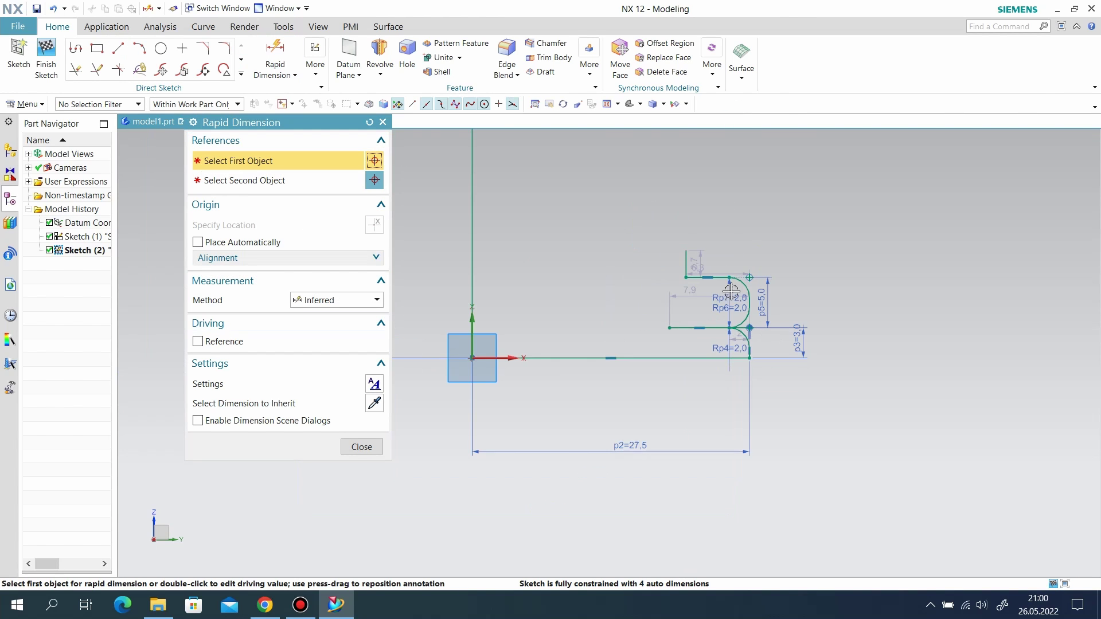
click(684, 285)
click(471, 359)
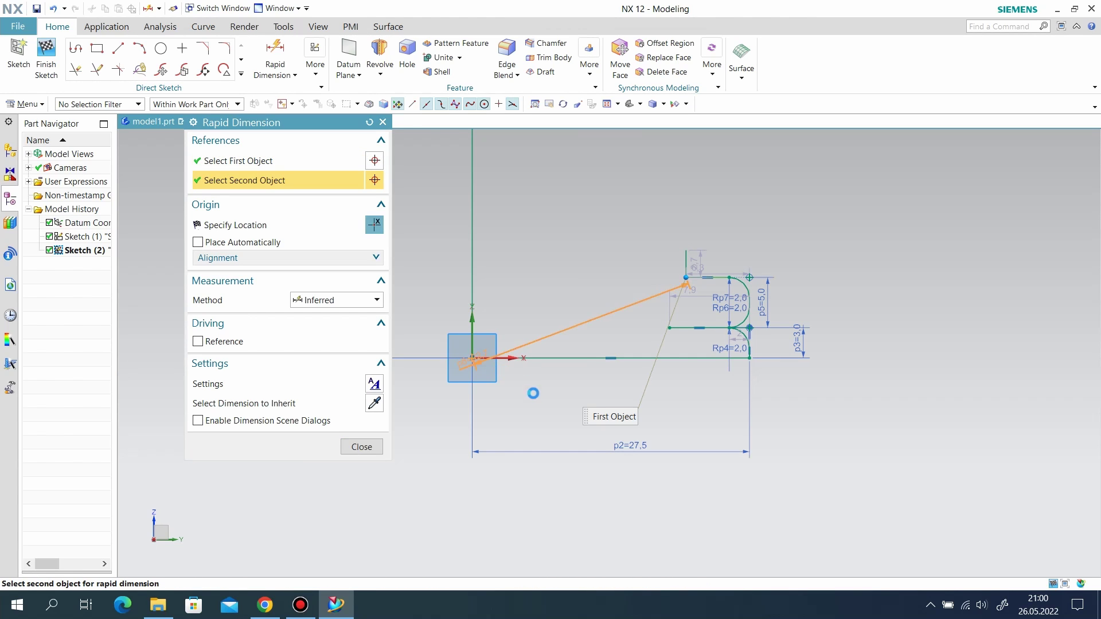
click(611, 411)
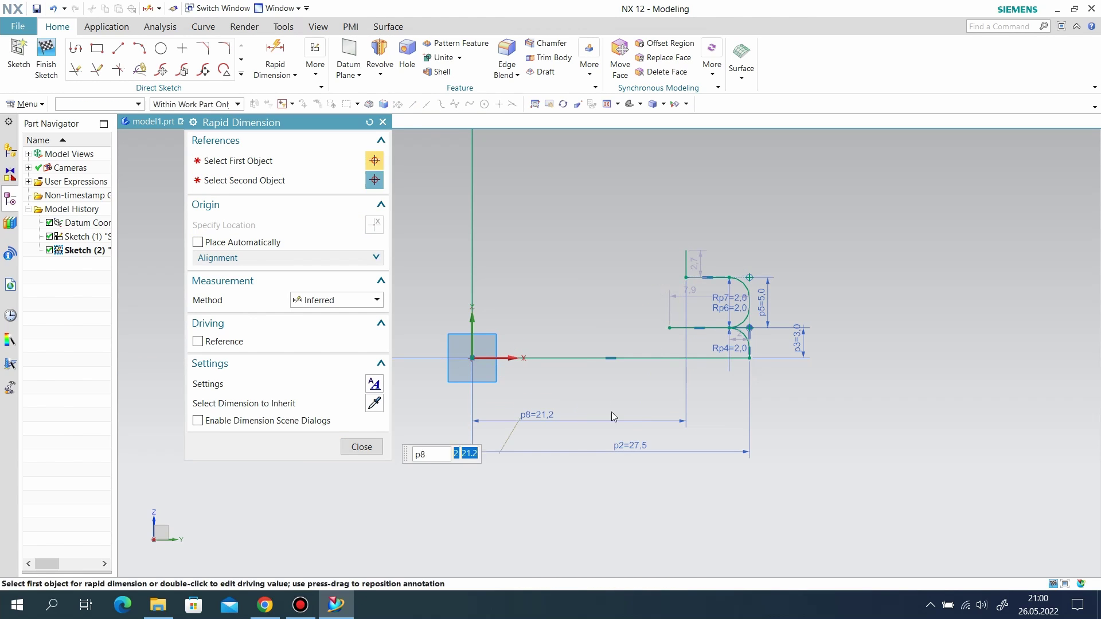
text(25)
key(Return)
scroll(611, 412, up, 2)
scroll(357, 520, up, 1)
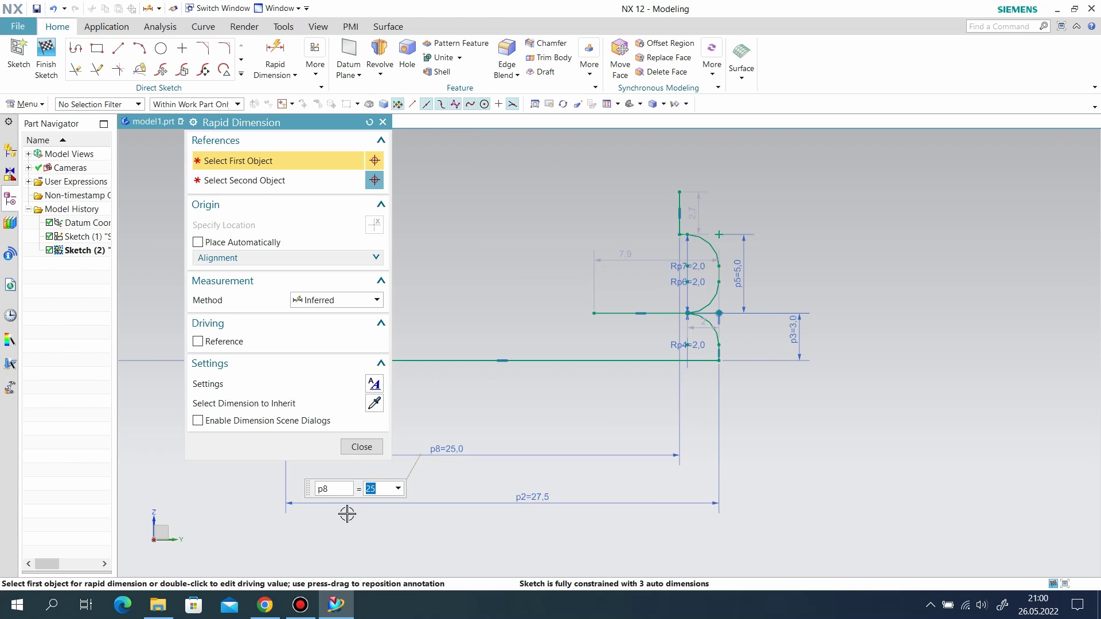
click(361, 449)
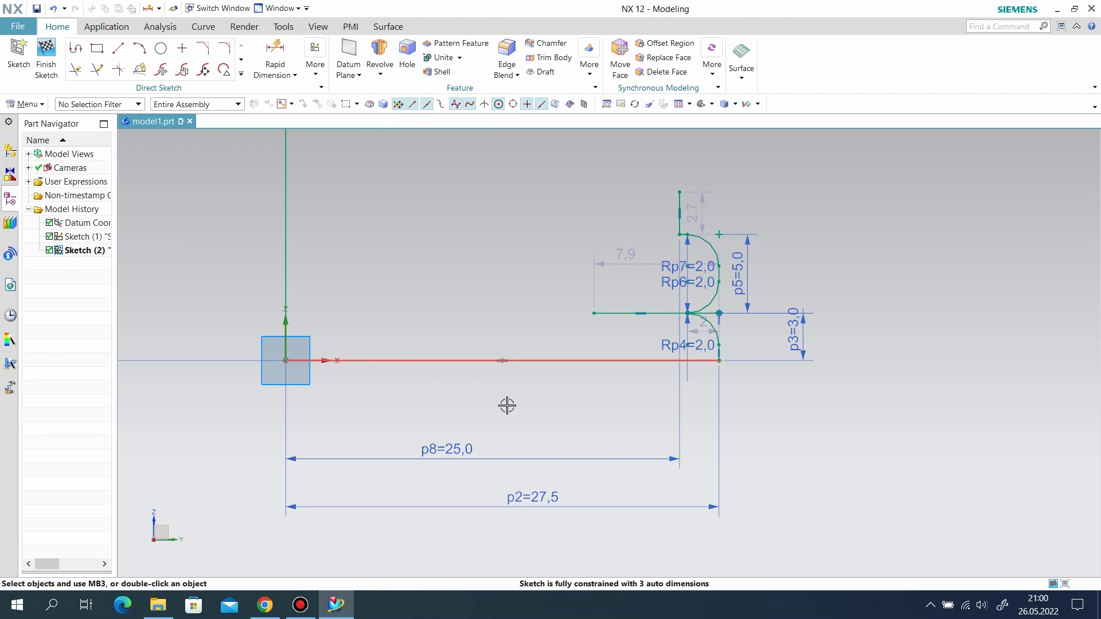
Step: Change the short line's height dimension to 2
double_click(700, 217)
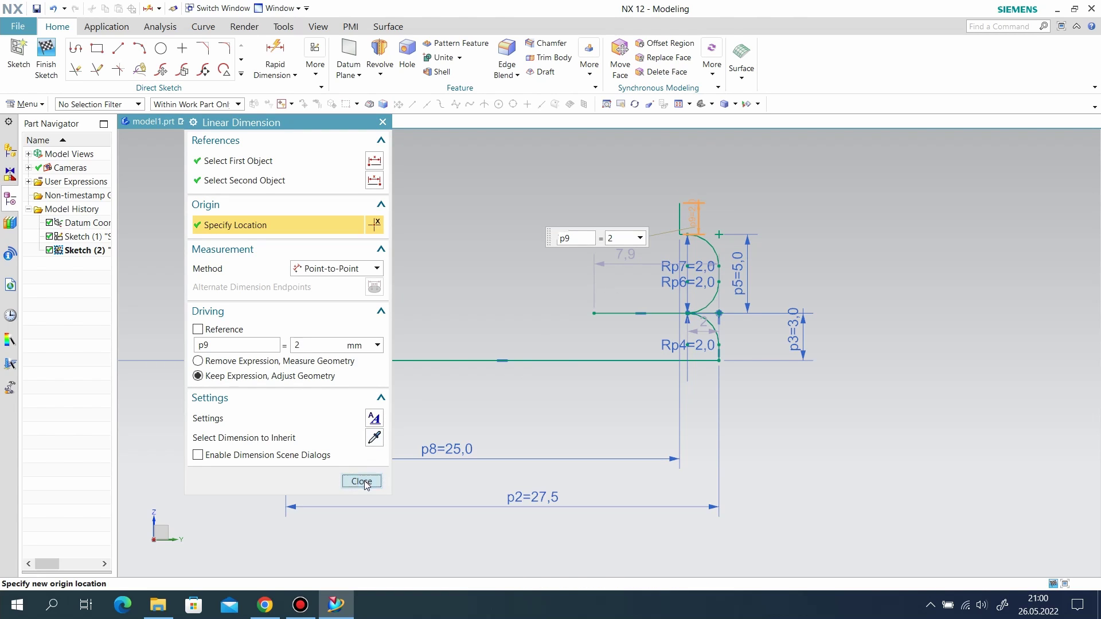
click(361, 482)
click(118, 51)
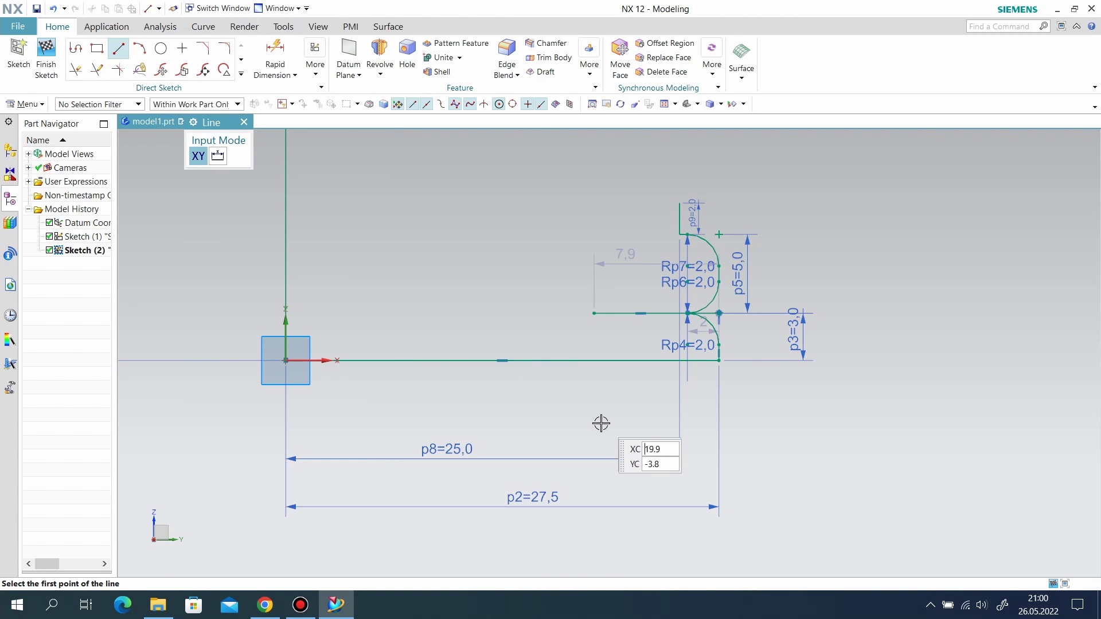
Step: Draw two short step lines, about 1.9 each, from the short line's top
scroll(601, 424, down, 2)
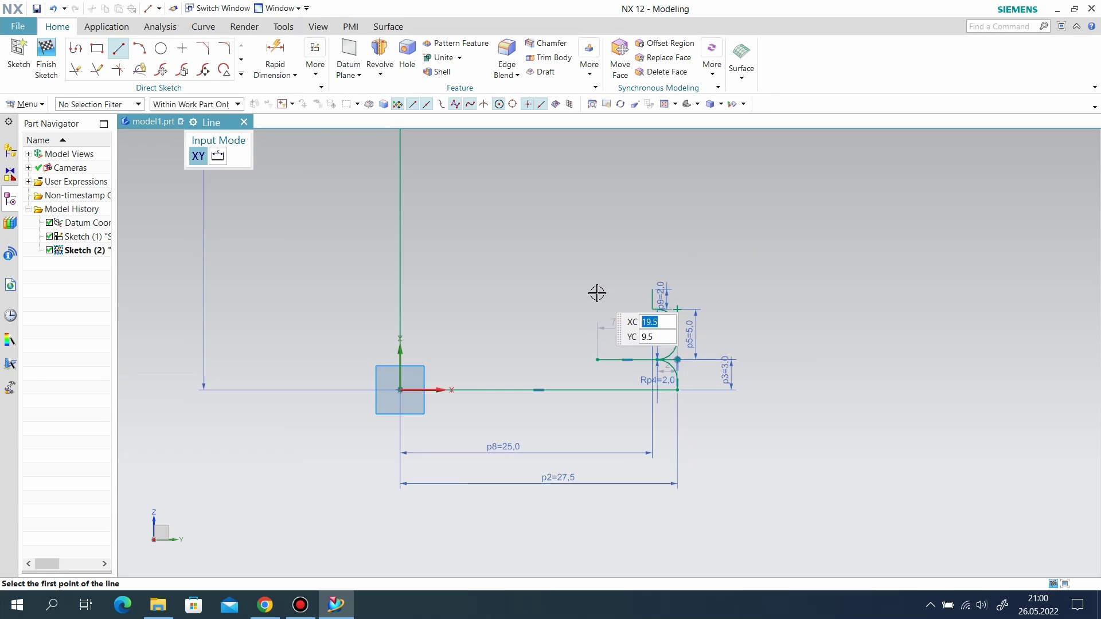
scroll(677, 293, up, 2)
click(682, 290)
scroll(688, 286, up, 2)
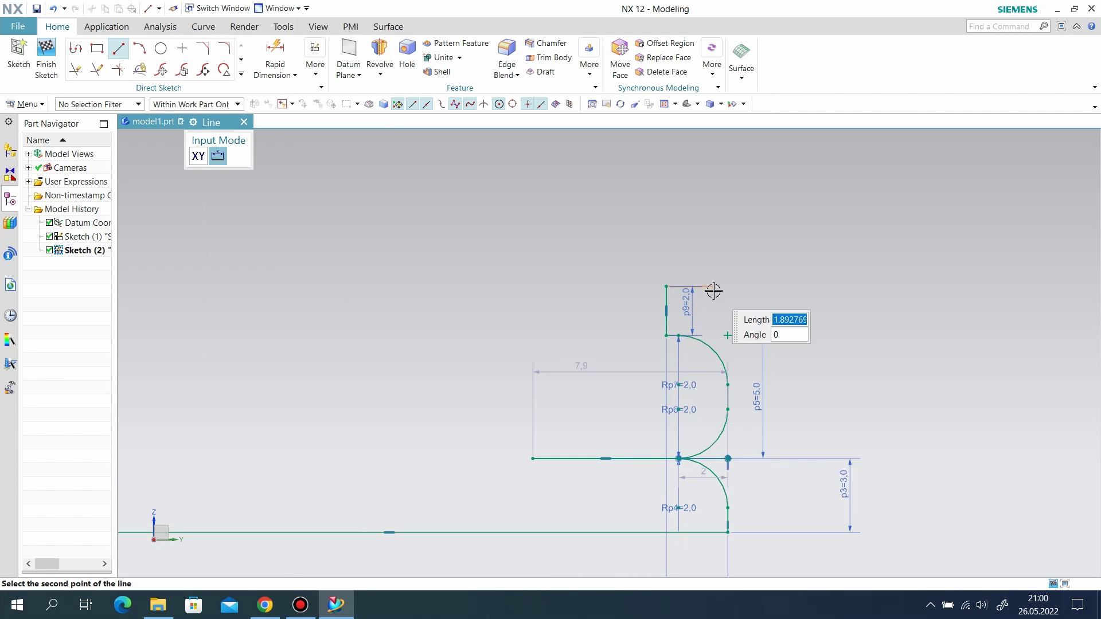
click(714, 287)
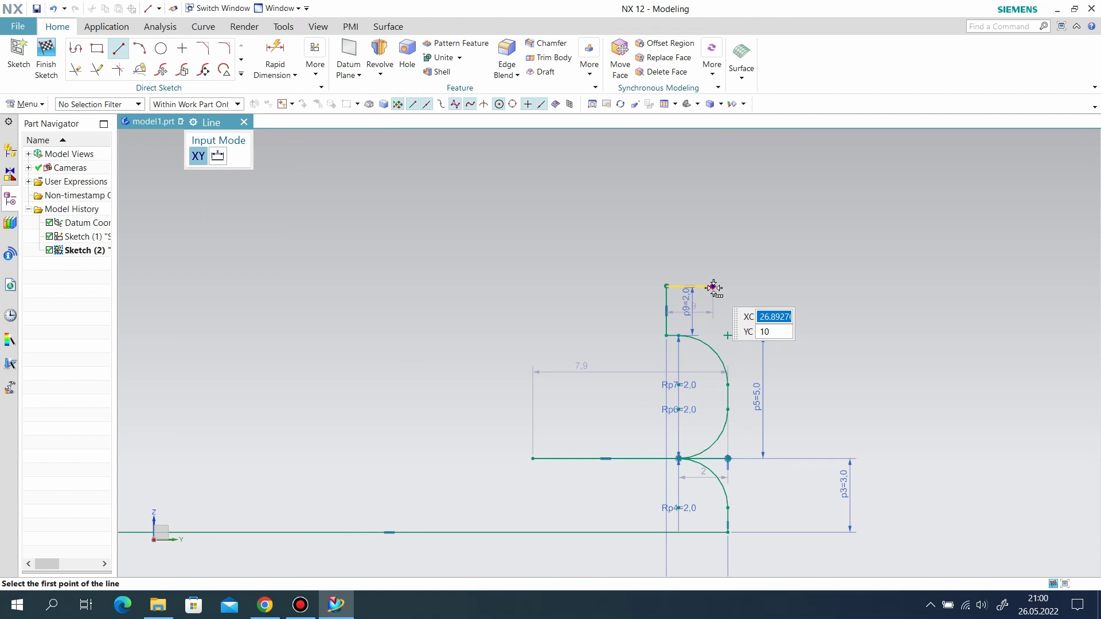
click(714, 288)
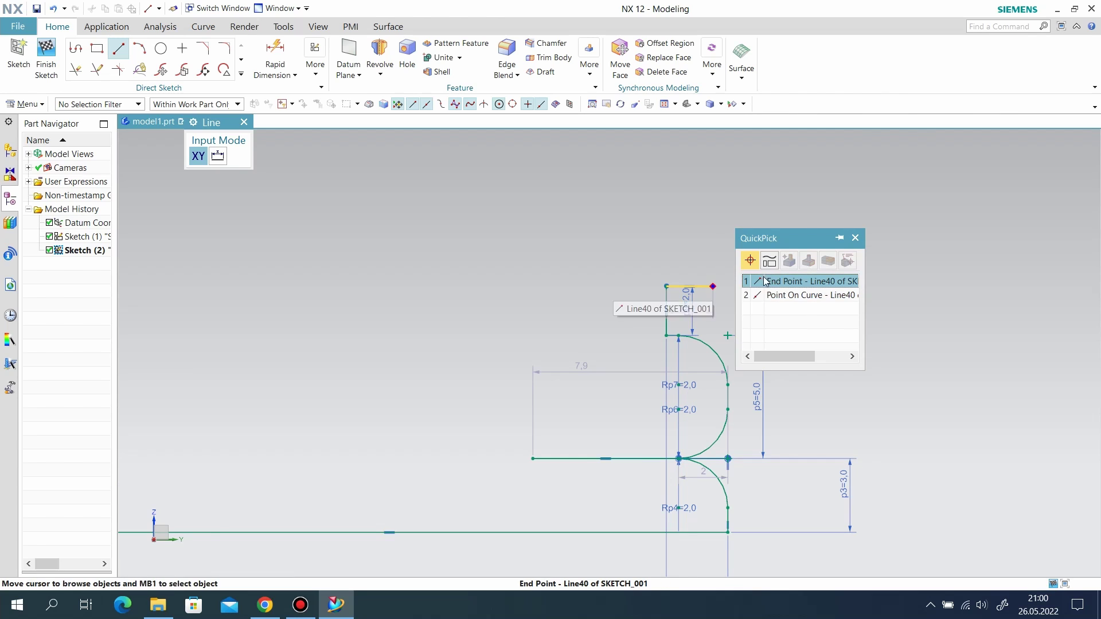
click(764, 281)
click(714, 239)
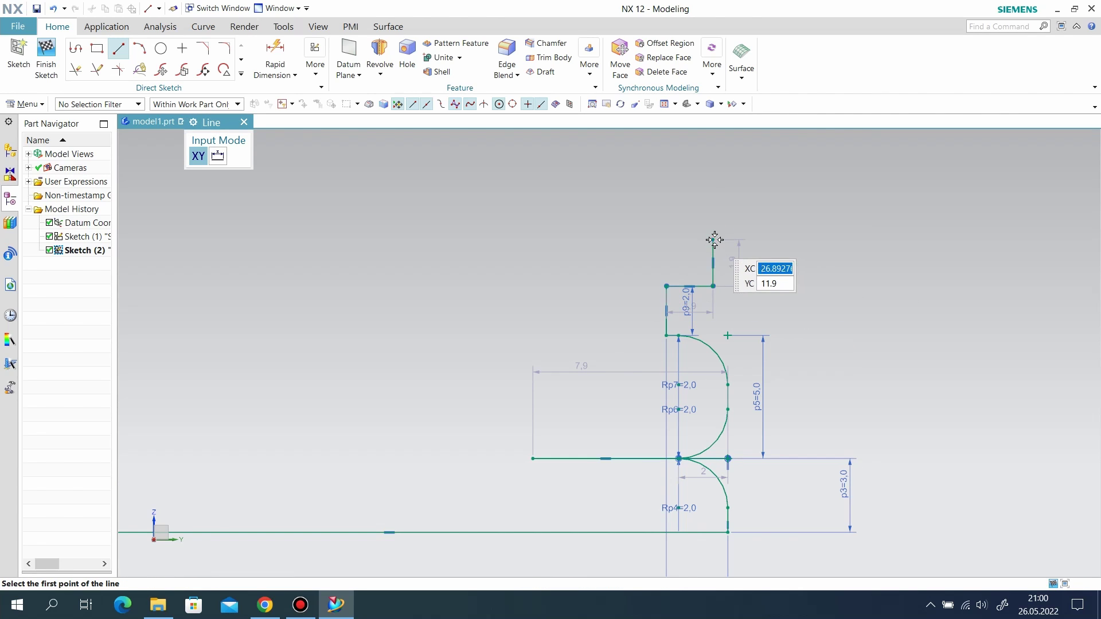
click(714, 240)
key(Return)
Step: Make the upper vertical line collinear with the base's right edge
click(315, 64)
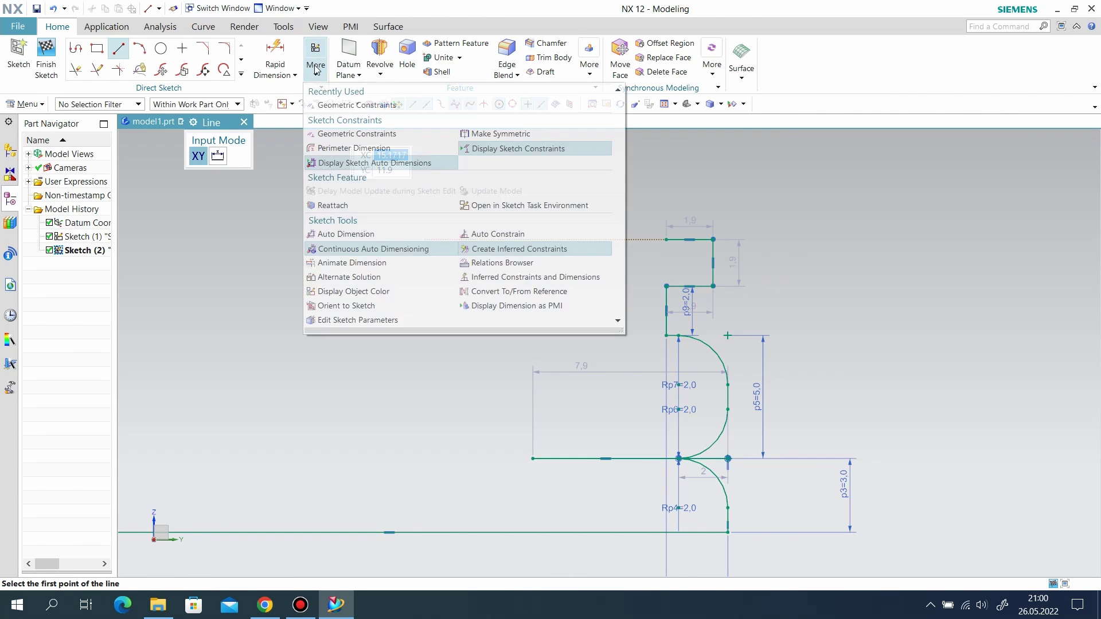
click(355, 106)
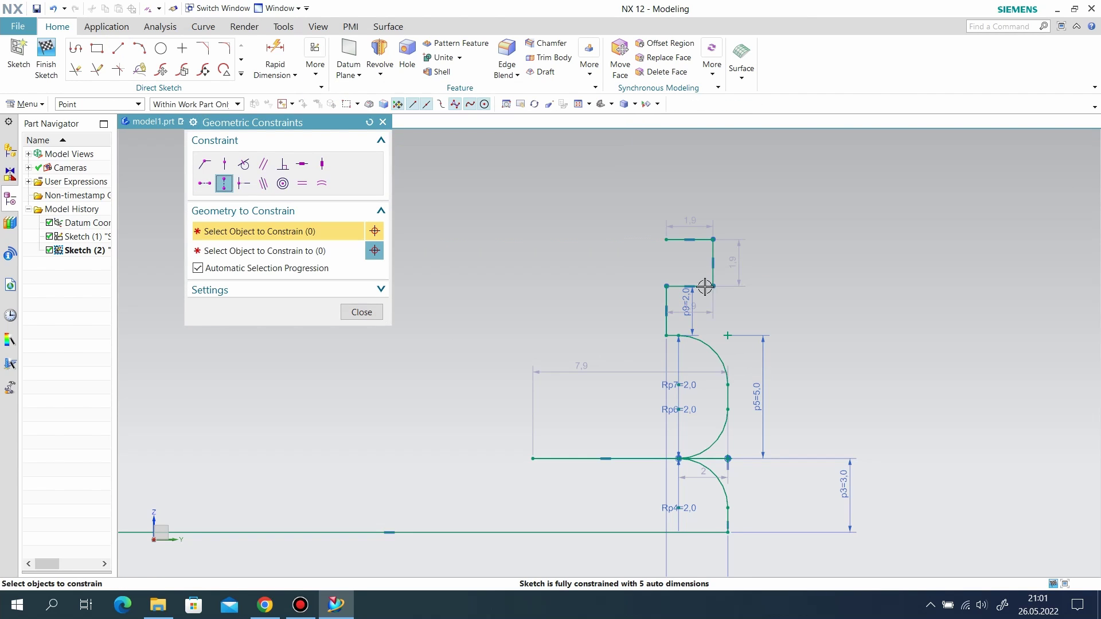
click(711, 263)
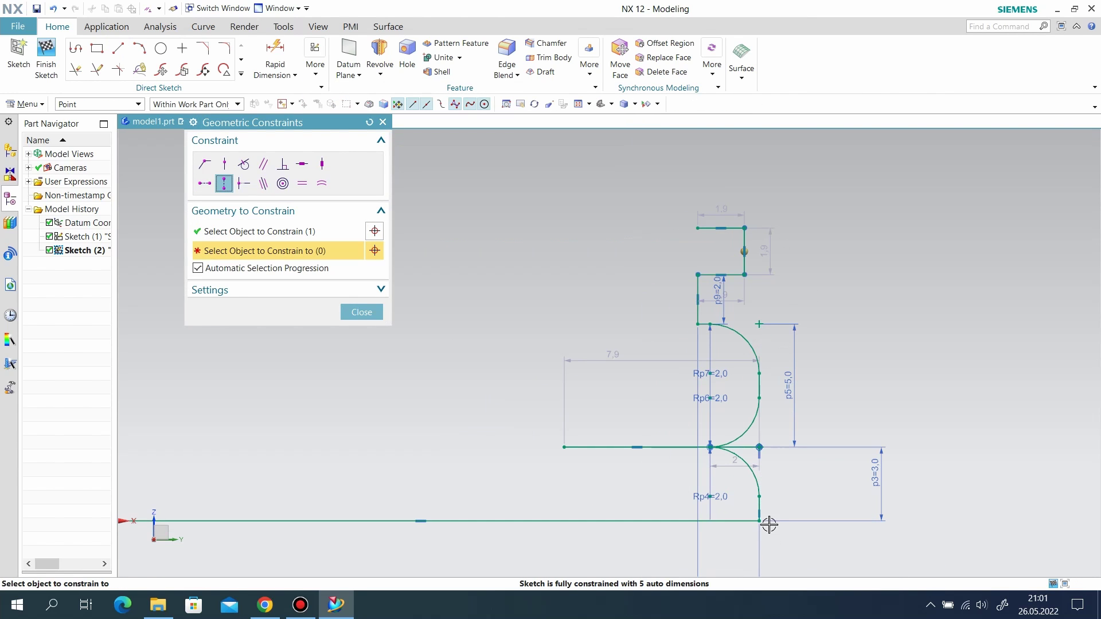
click(761, 520)
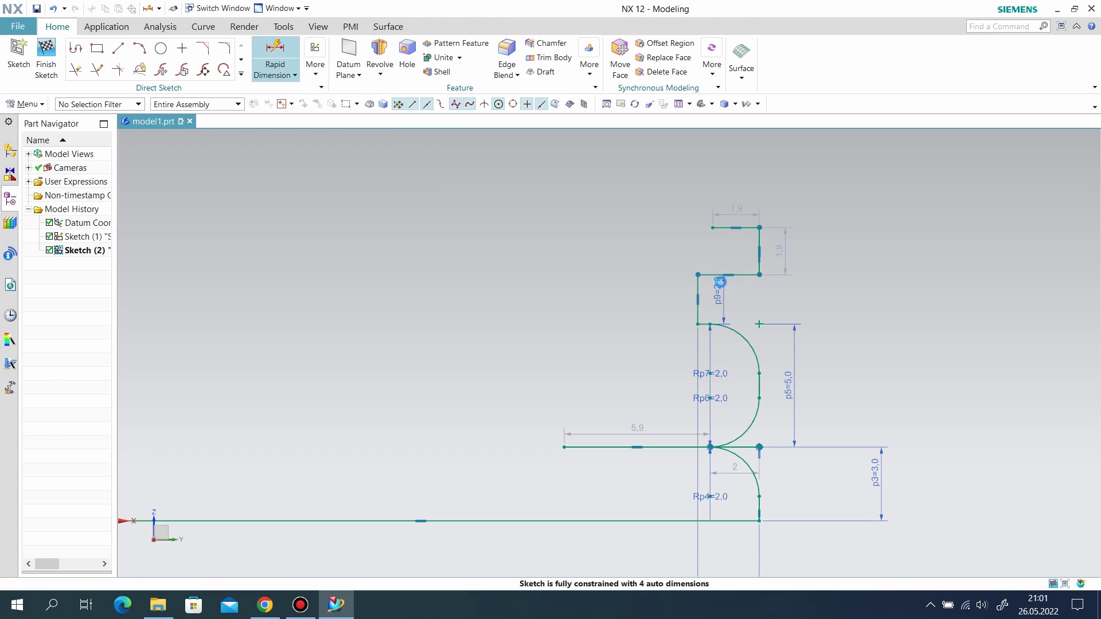
Step: Dimension the overall profile height to 16 and drag the top line's left end further left
click(275, 54)
click(712, 228)
click(724, 521)
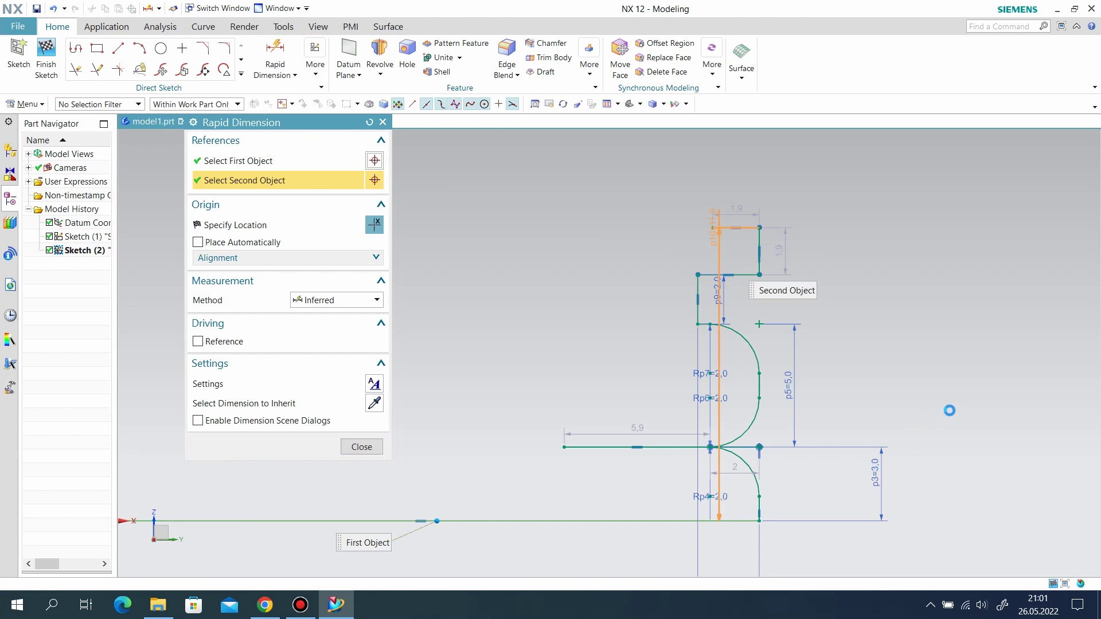
click(978, 407)
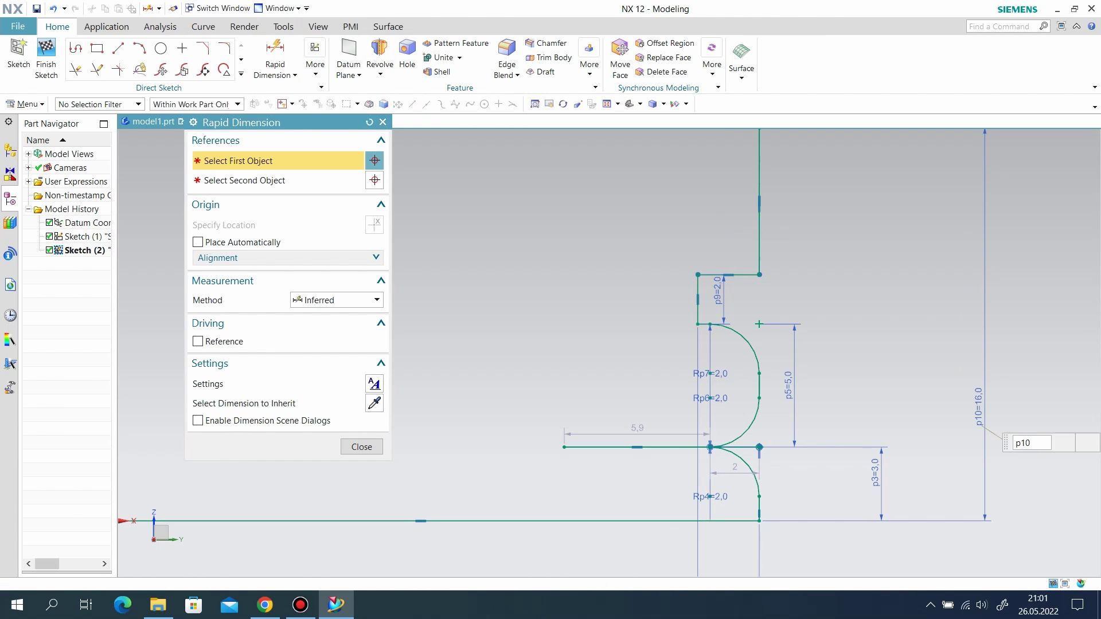
text(16)
key(Return)
scroll(665, 469, down, 2)
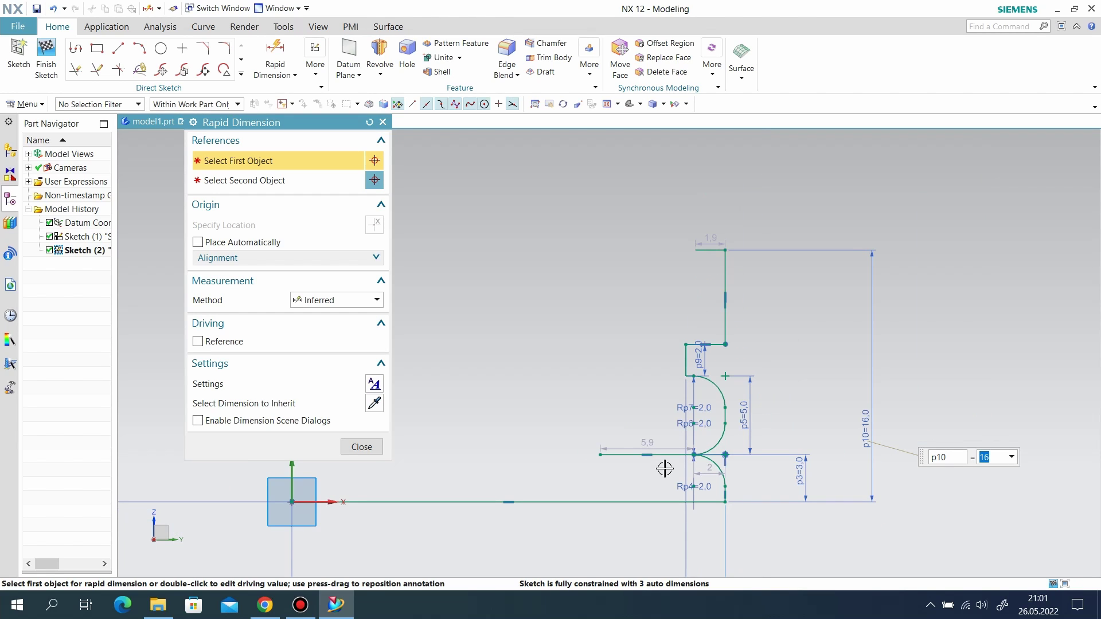
click(361, 446)
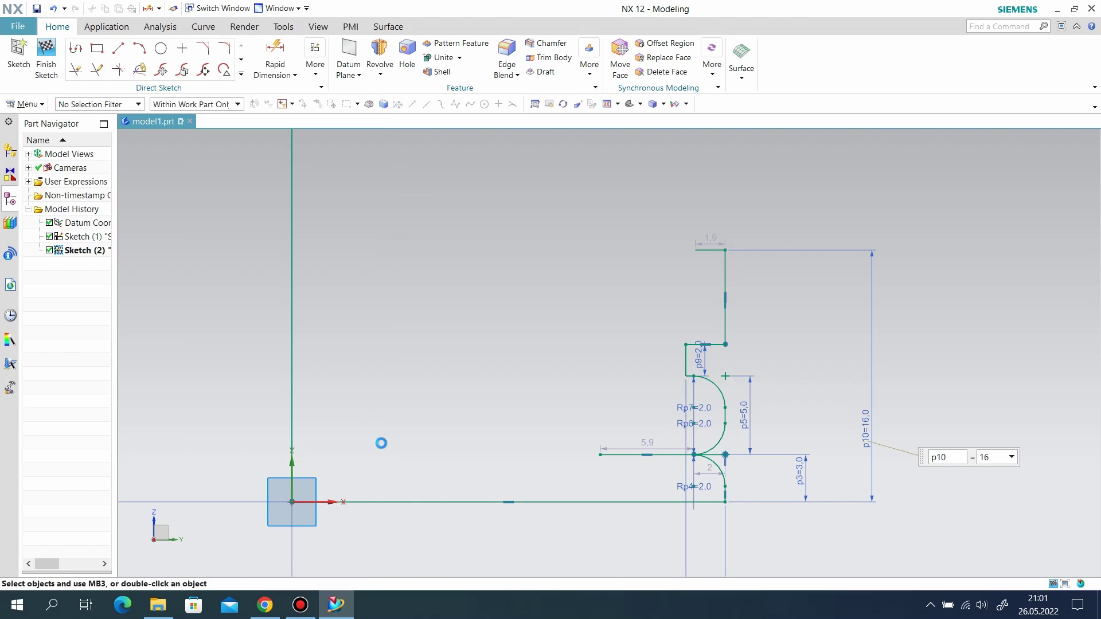
drag(695, 250, 604, 258)
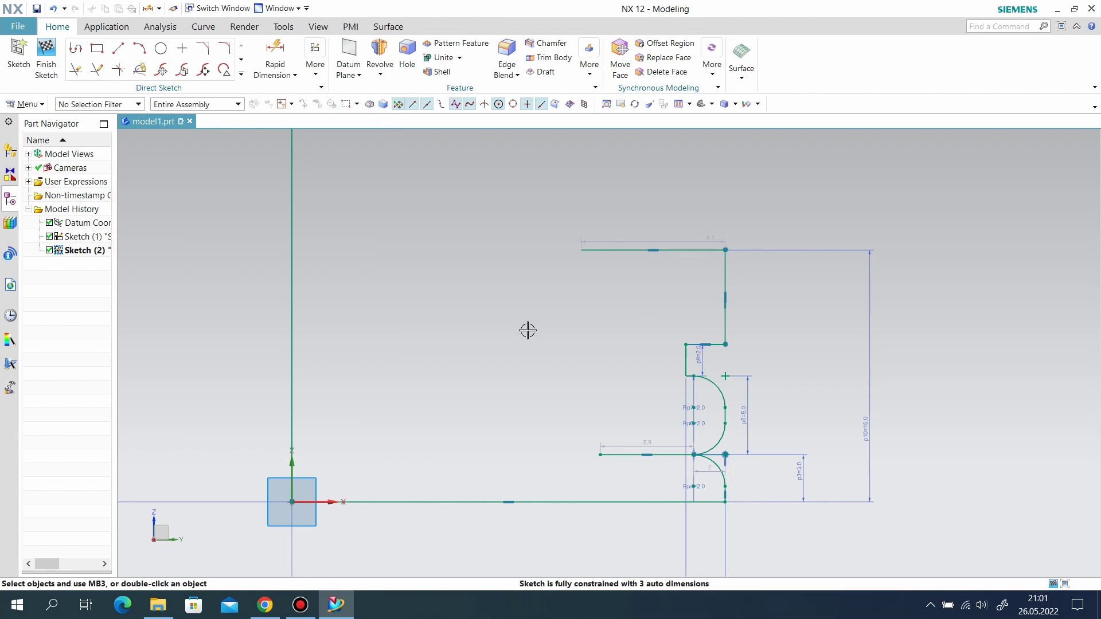
Step: Round the corner between the top line and the vertical line with radius 3
click(225, 48)
click(704, 250)
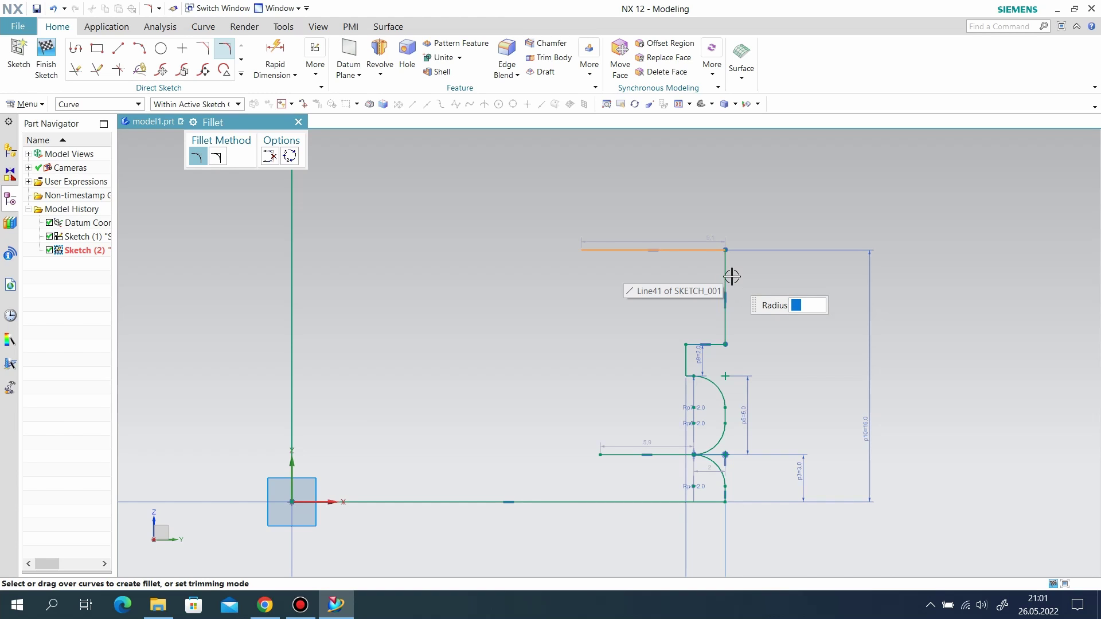
click(727, 276)
text(3)
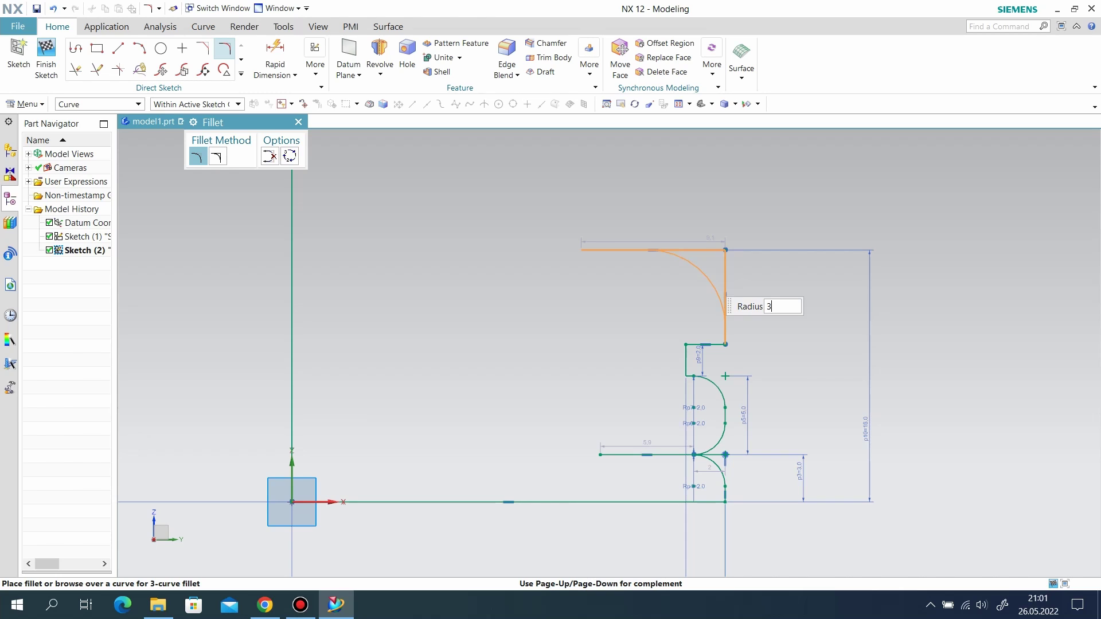
key(Return)
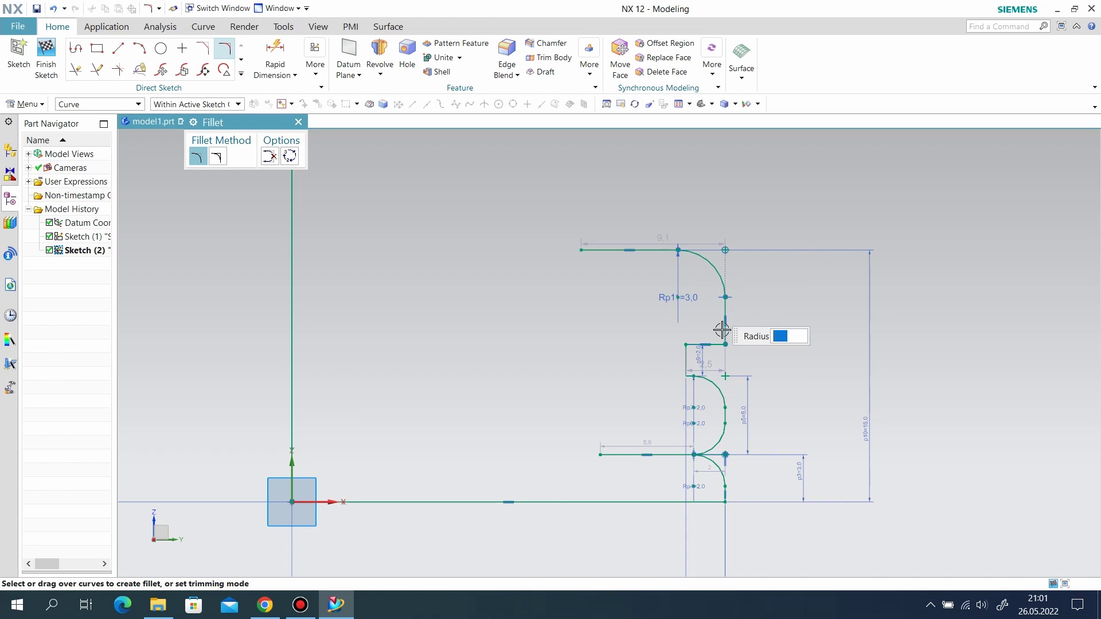
scroll(725, 333, up, 3)
Step: Round the corner beneath it with a radius 2 fillet
click(710, 350)
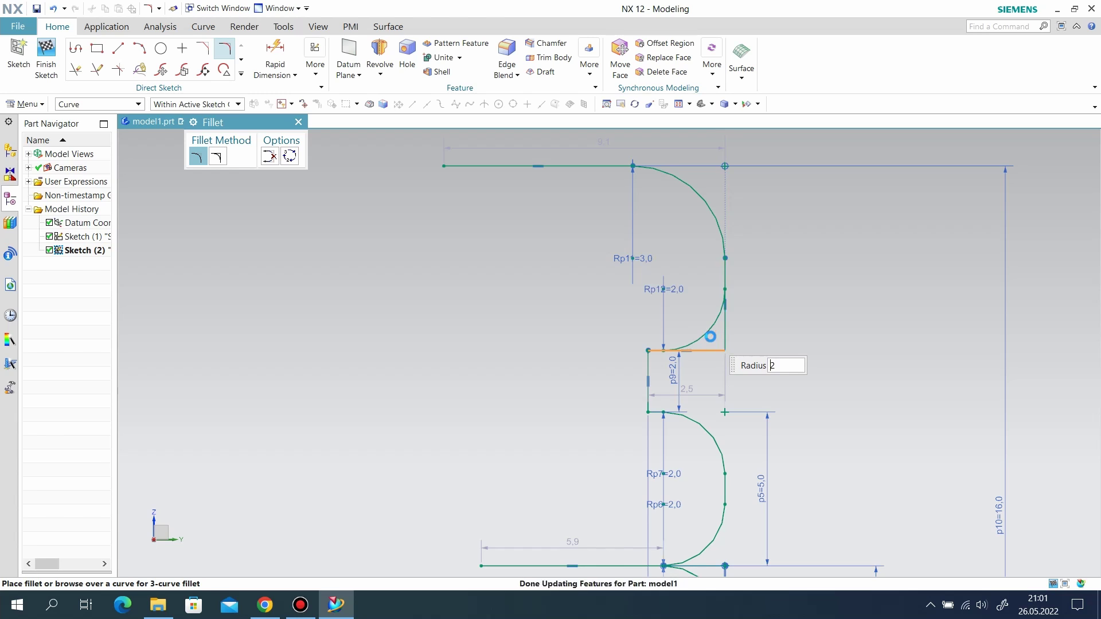
click(710, 337)
scroll(816, 256, down, 3)
scroll(803, 246, down, 2)
scroll(665, 424, down, 3)
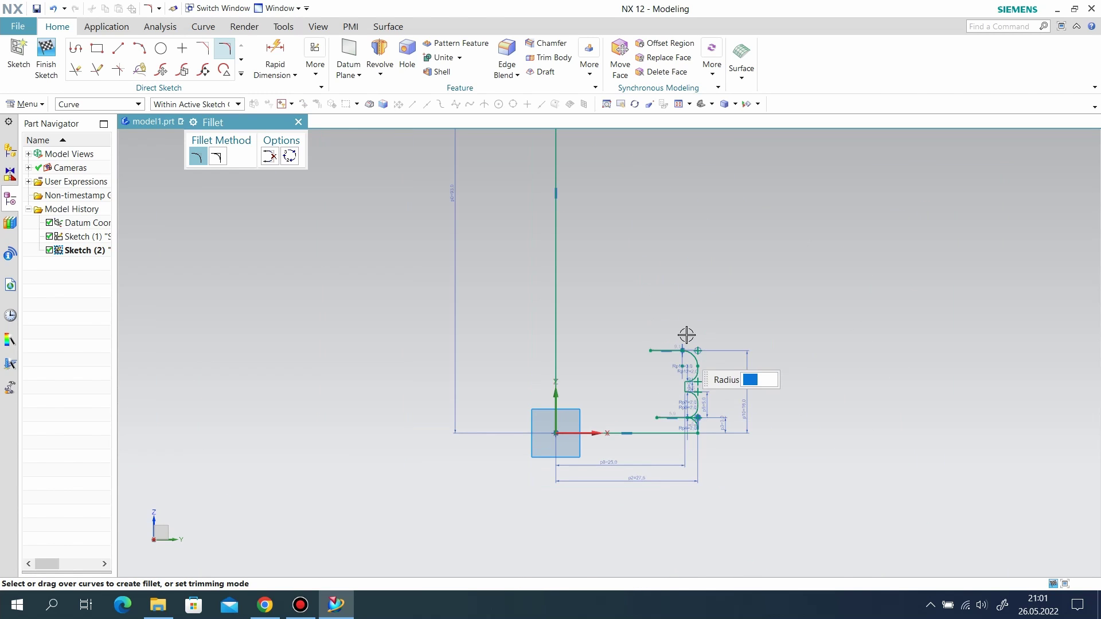
click(298, 122)
scroll(665, 436, up, 2)
scroll(688, 447, up, 2)
scroll(711, 459, up, 3)
right_click(711, 457)
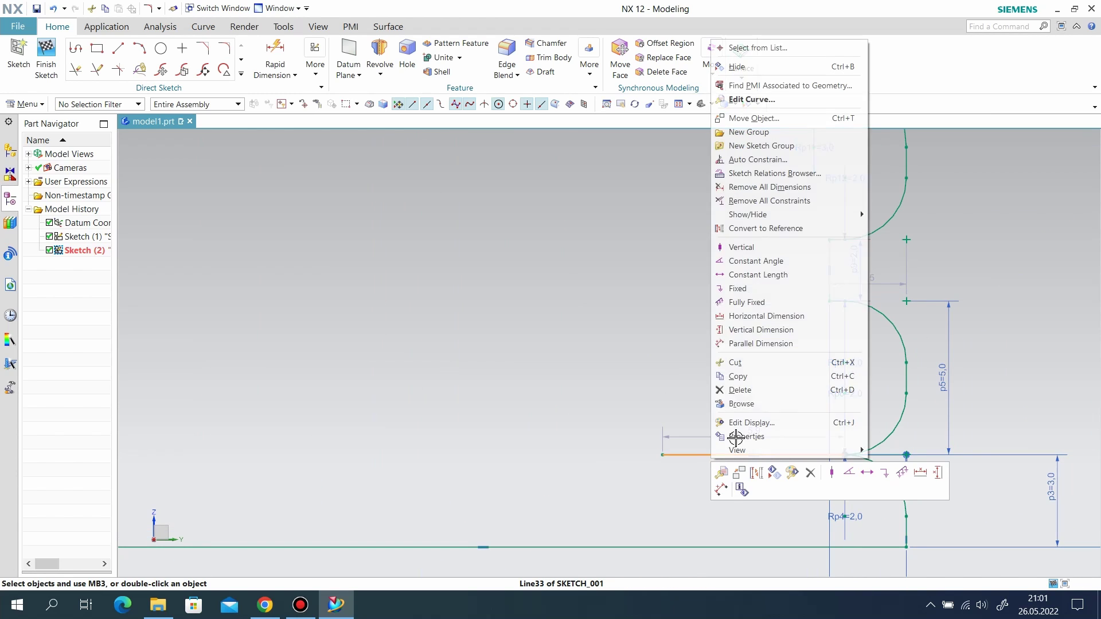
Step: Convert the 5.9 horizontal line to a reference line, then zoom out
click(765, 228)
scroll(711, 396, down, 2)
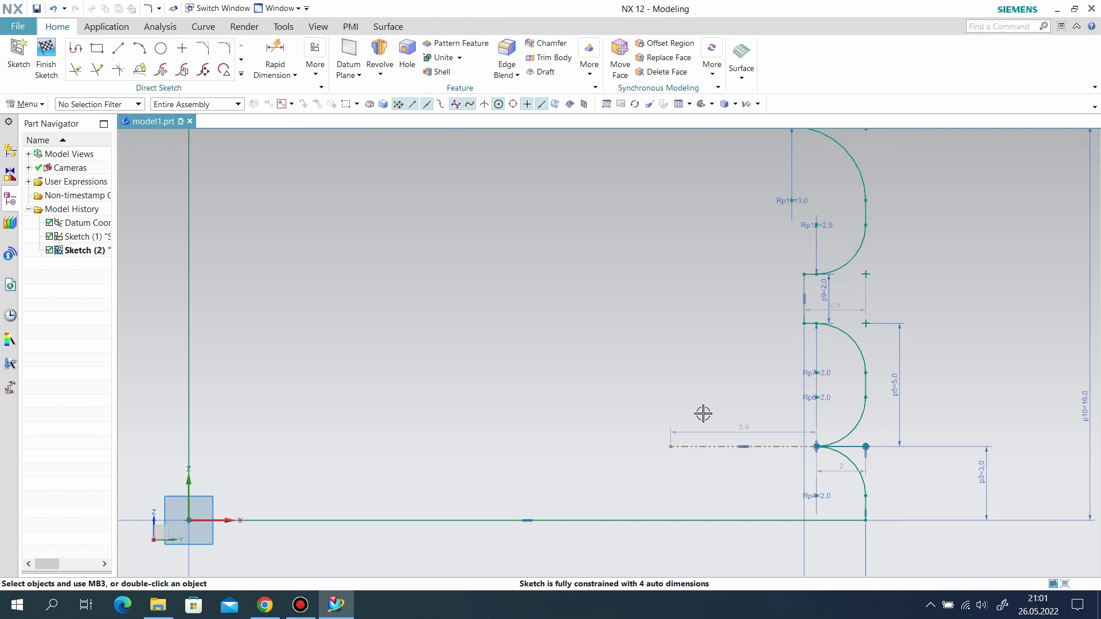
scroll(728, 310, down, 1)
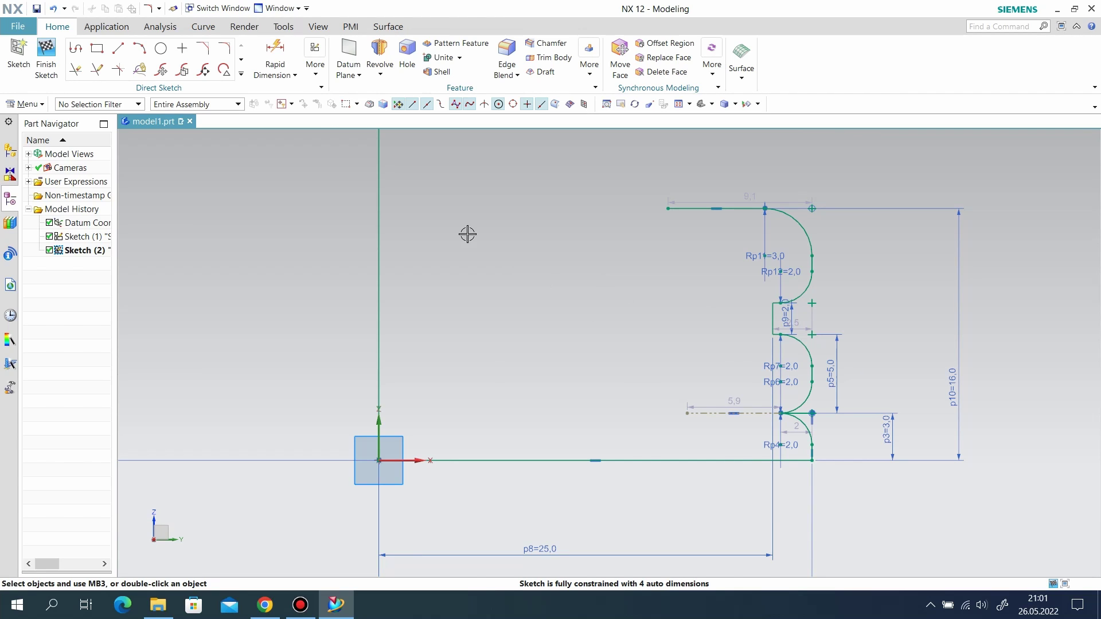
Step: Draw an arc curving upward from the top line's left endpoint
click(143, 54)
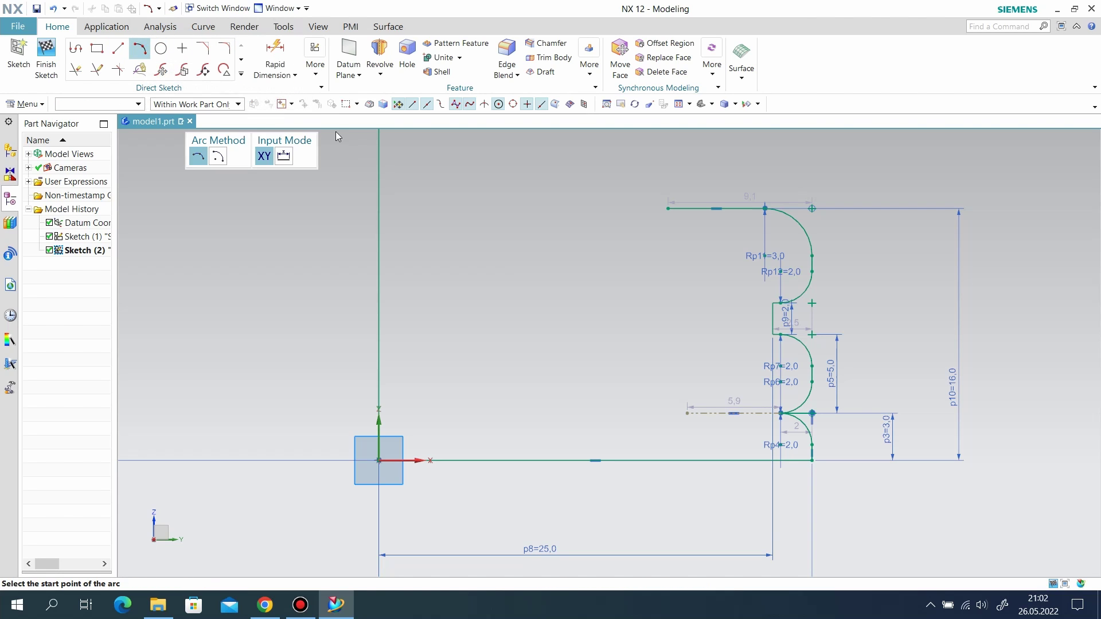
click(665, 207)
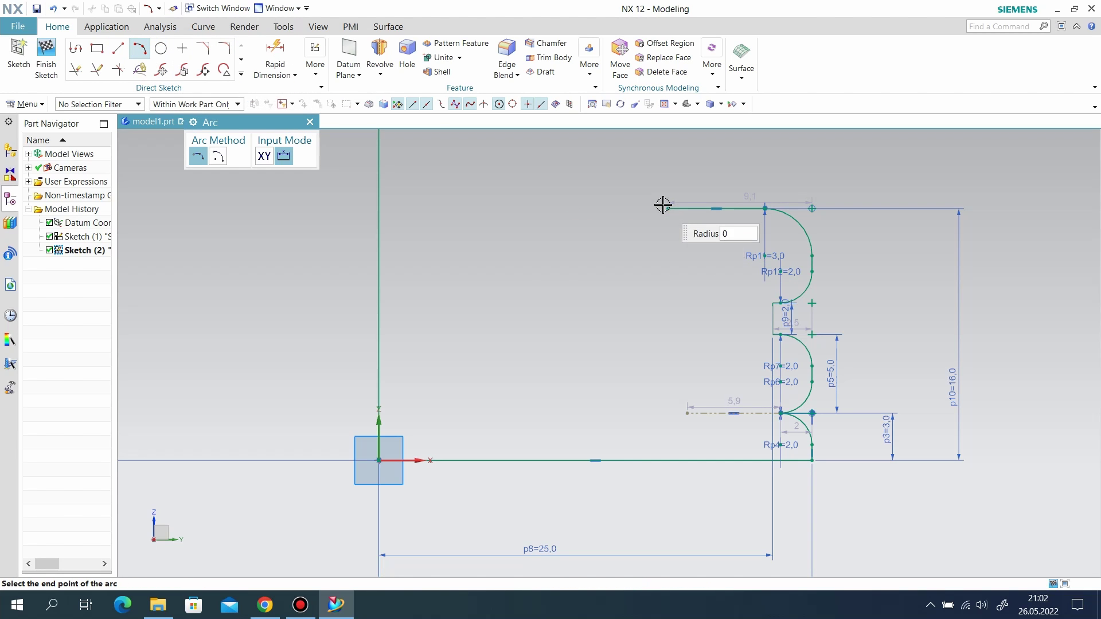
click(310, 123)
click(138, 48)
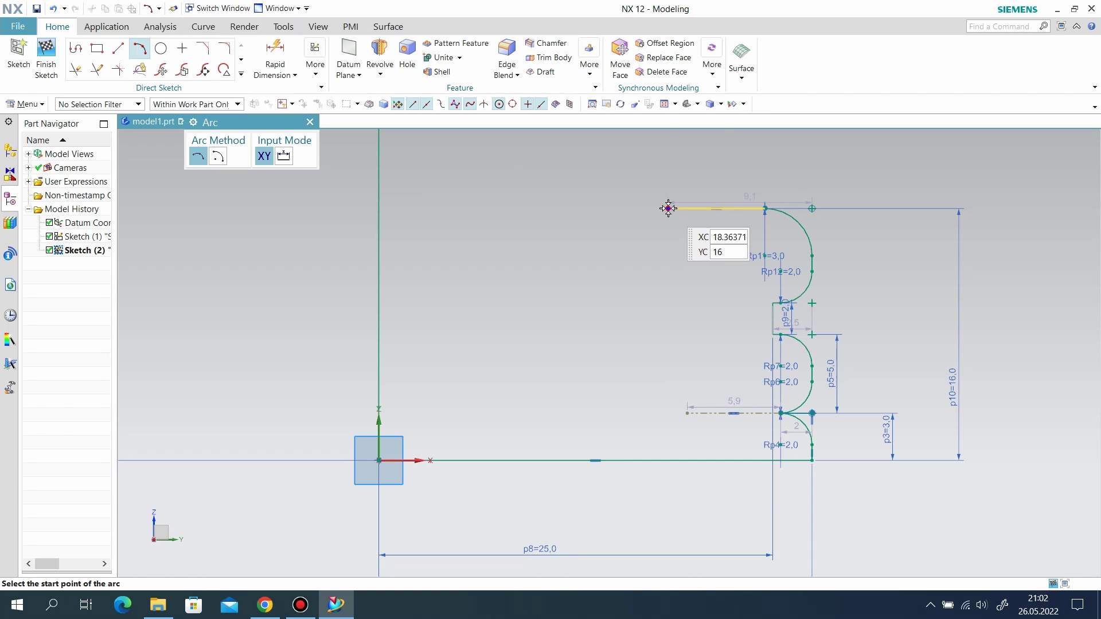
click(668, 208)
scroll(745, 208, down, 3)
scroll(762, 178, up, 3)
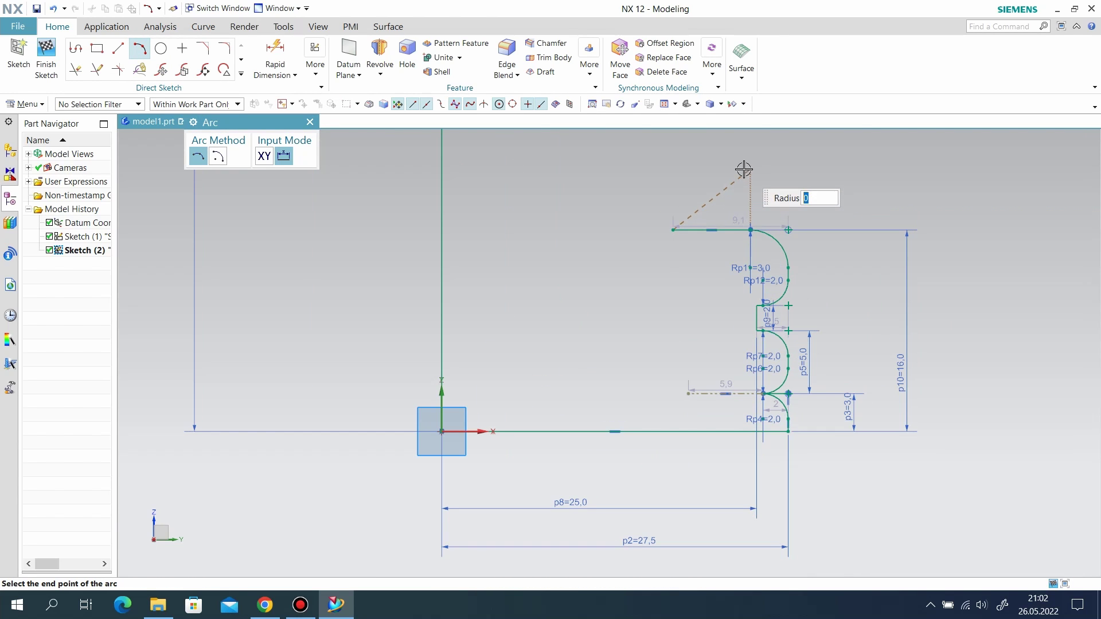
click(736, 161)
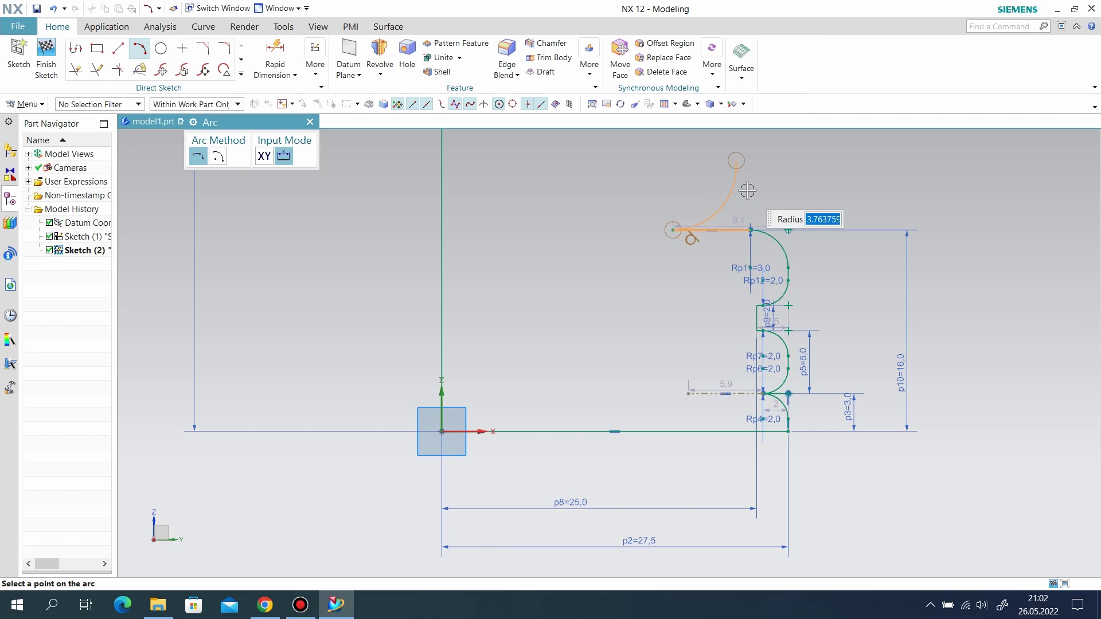
click(747, 191)
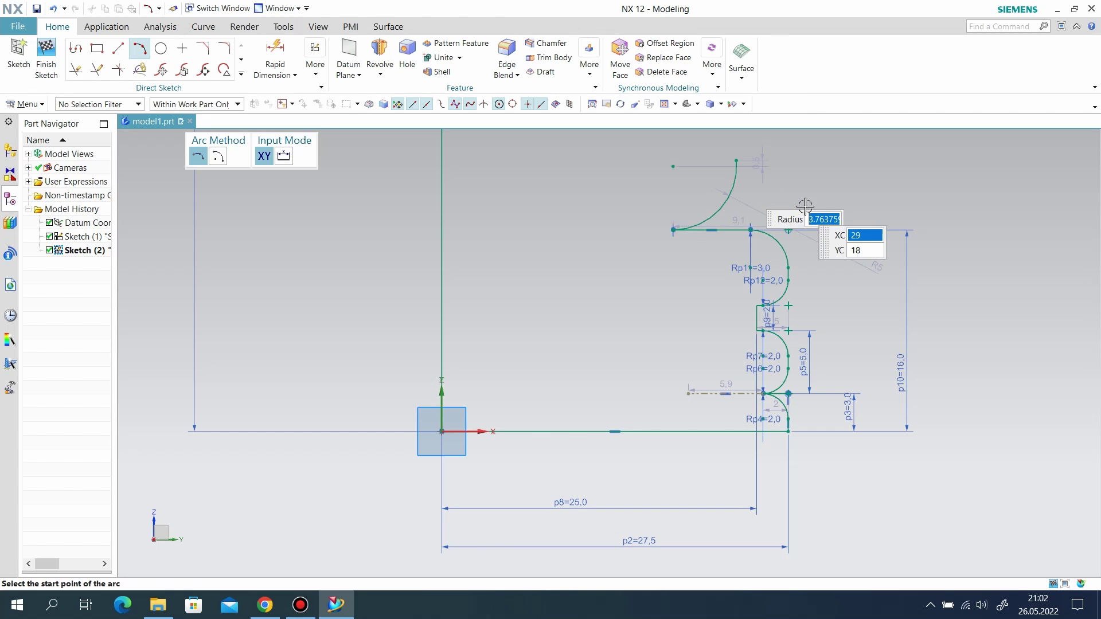
click(275, 60)
Step: Dimension the new arc's start 20 horizontally from the sketch origin
click(720, 210)
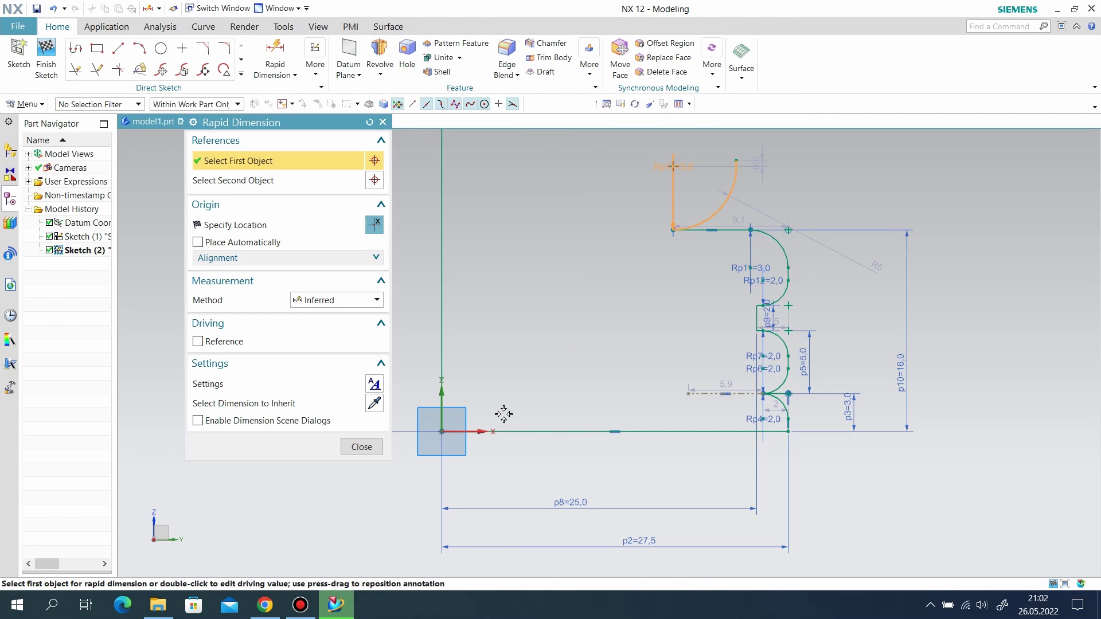
click(442, 433)
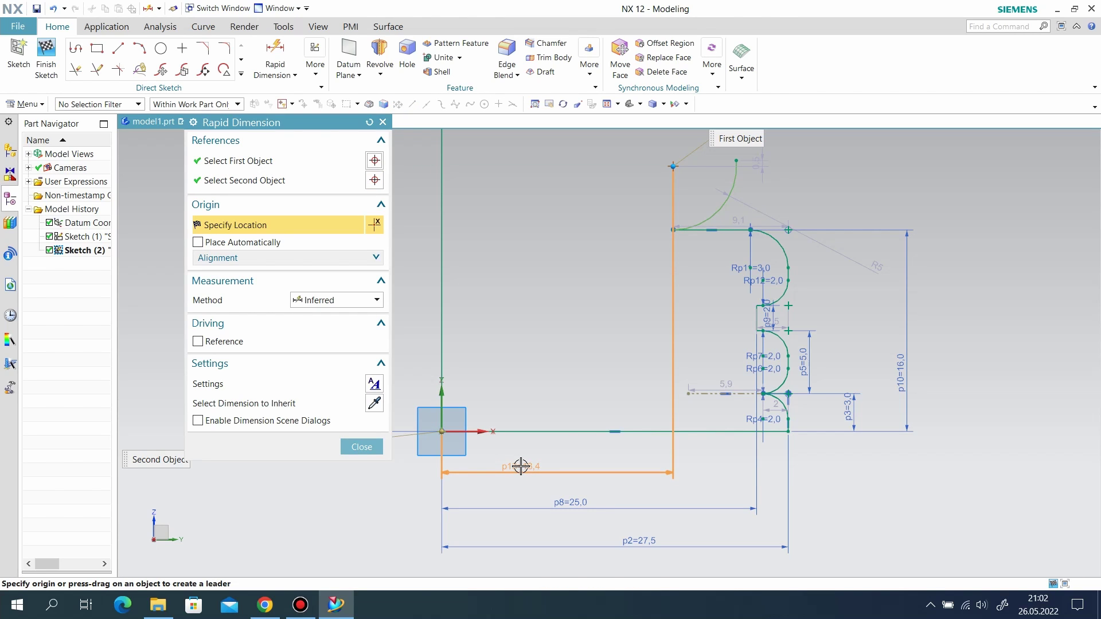
click(521, 466)
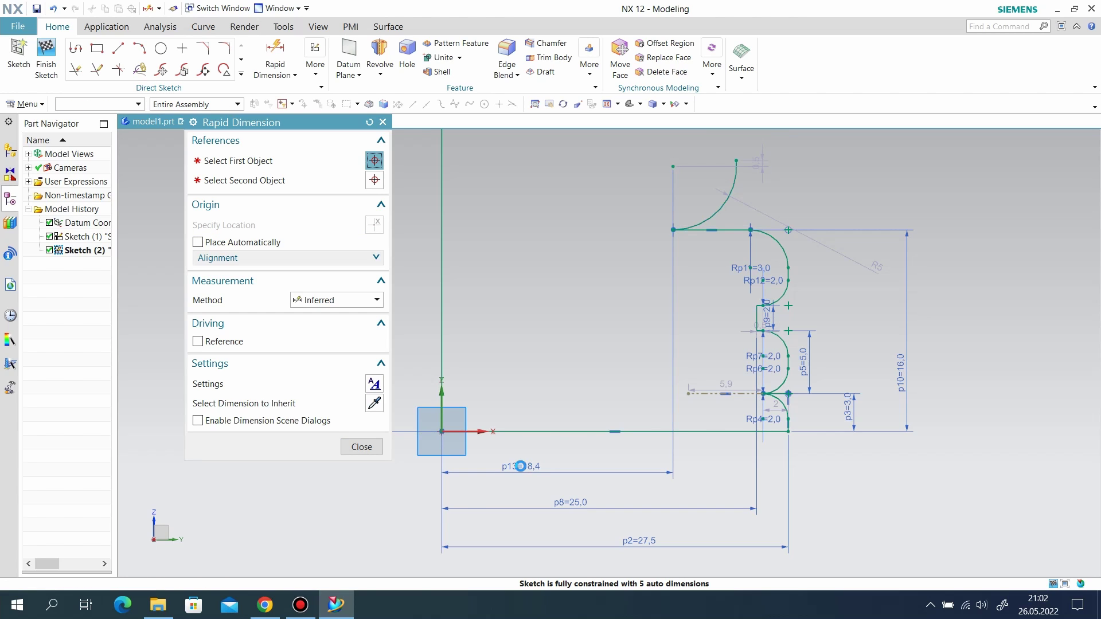
text(20)
key(Return)
scroll(713, 299, up, 3)
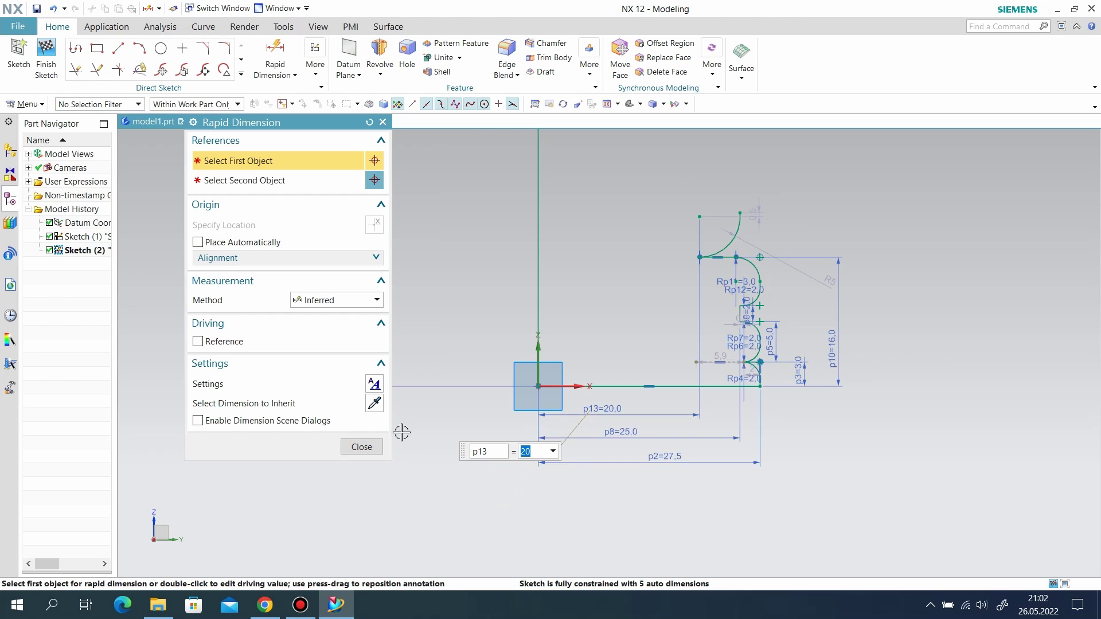
click(362, 447)
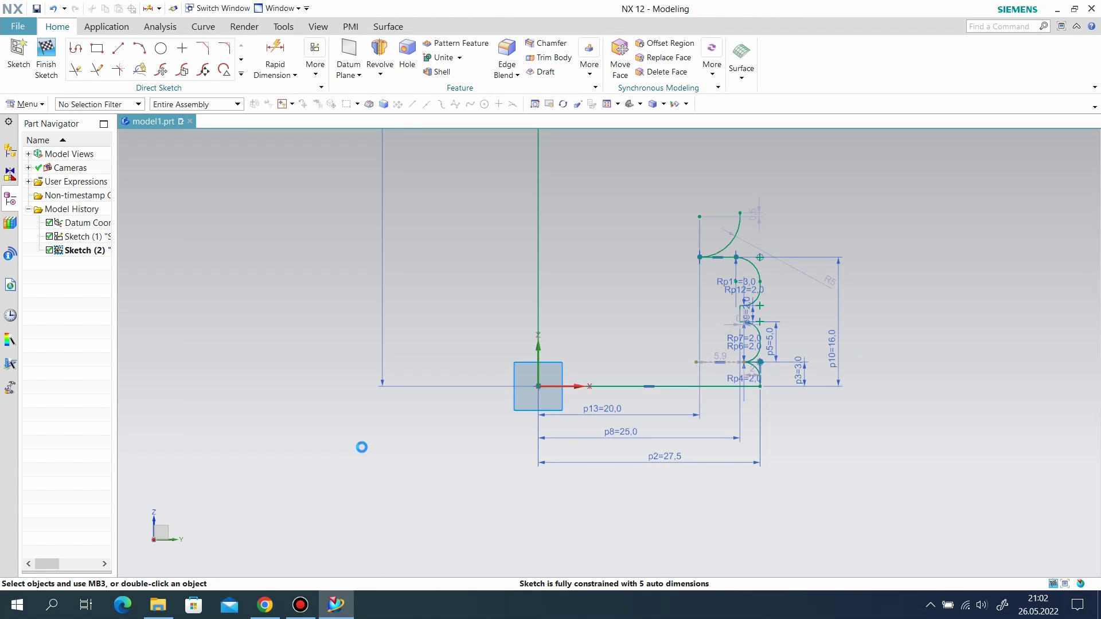
click(290, 73)
click(290, 118)
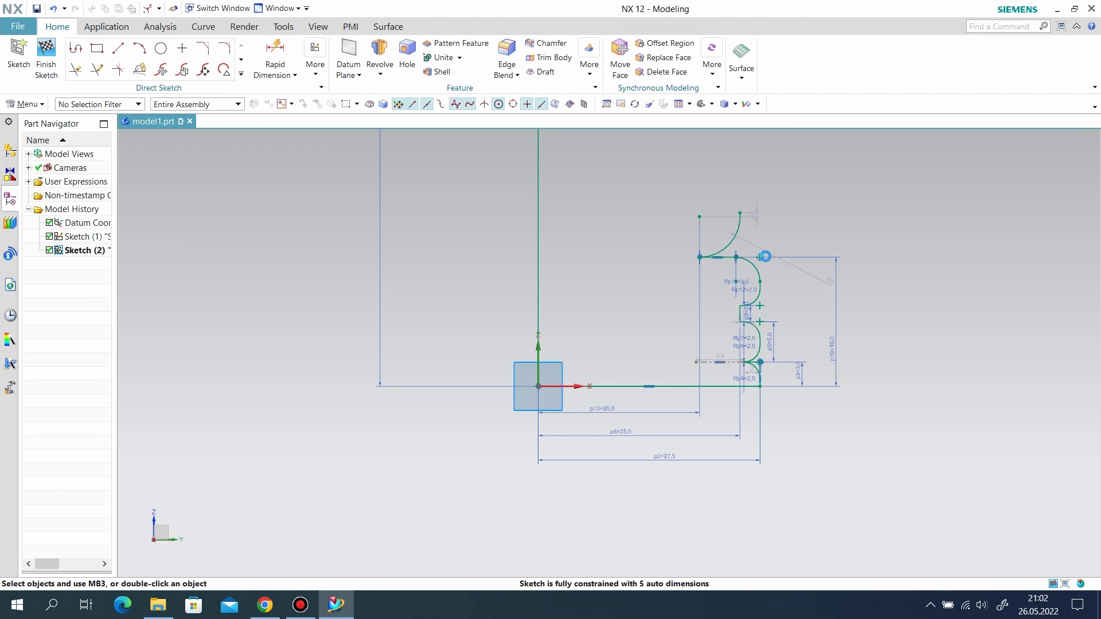
Step: Fix the upper concave arc's radius at 7
scroll(799, 248, down, 1)
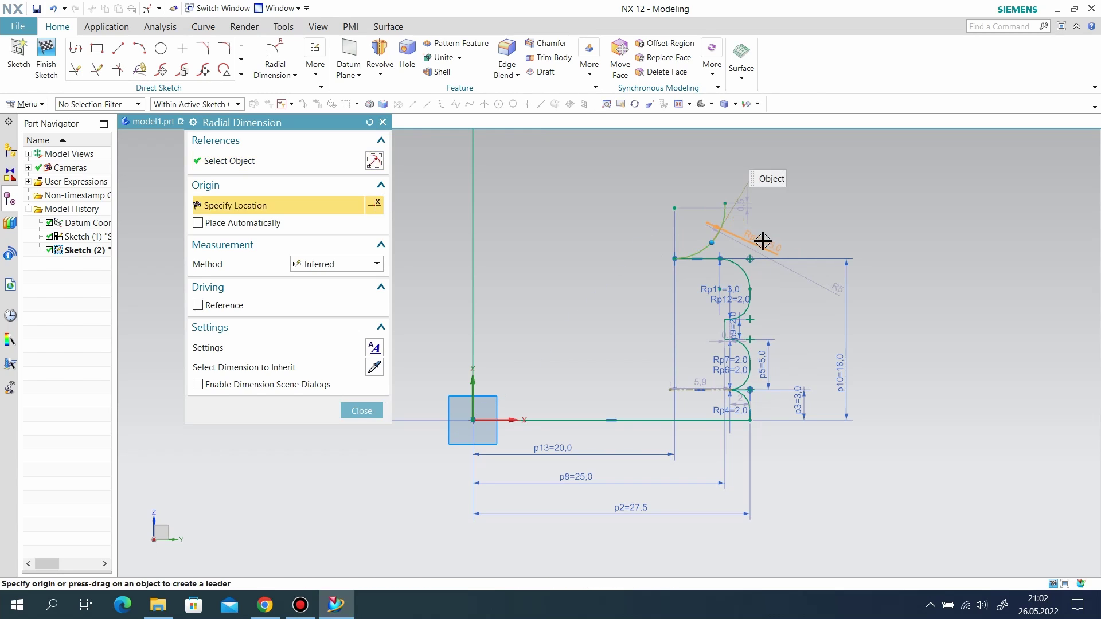
click(762, 241)
key(Return)
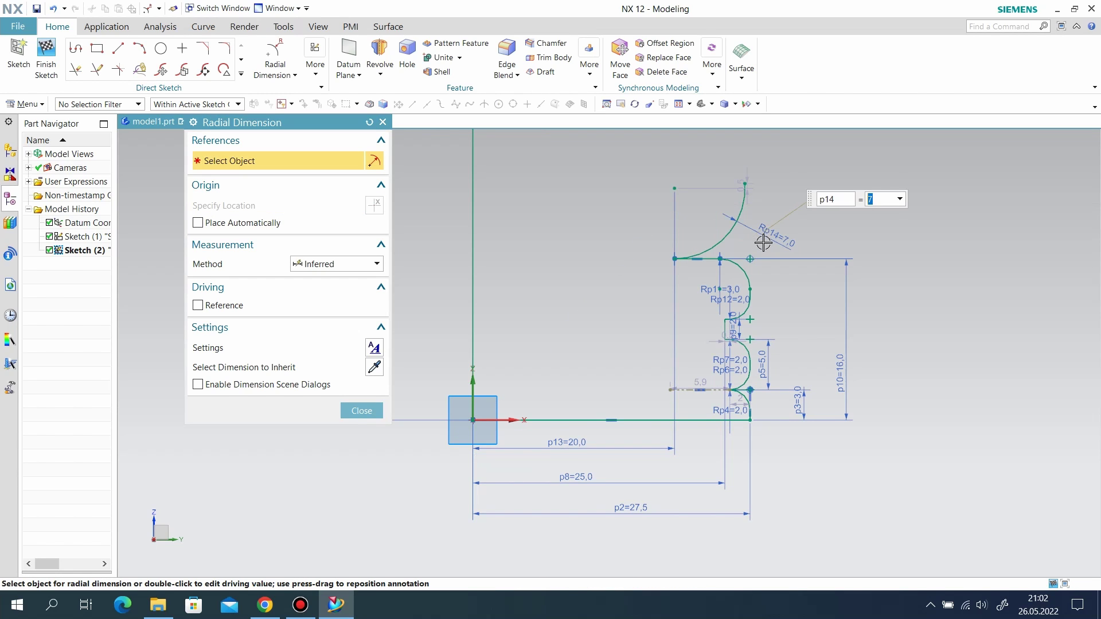
scroll(762, 244, up, 2)
click(361, 411)
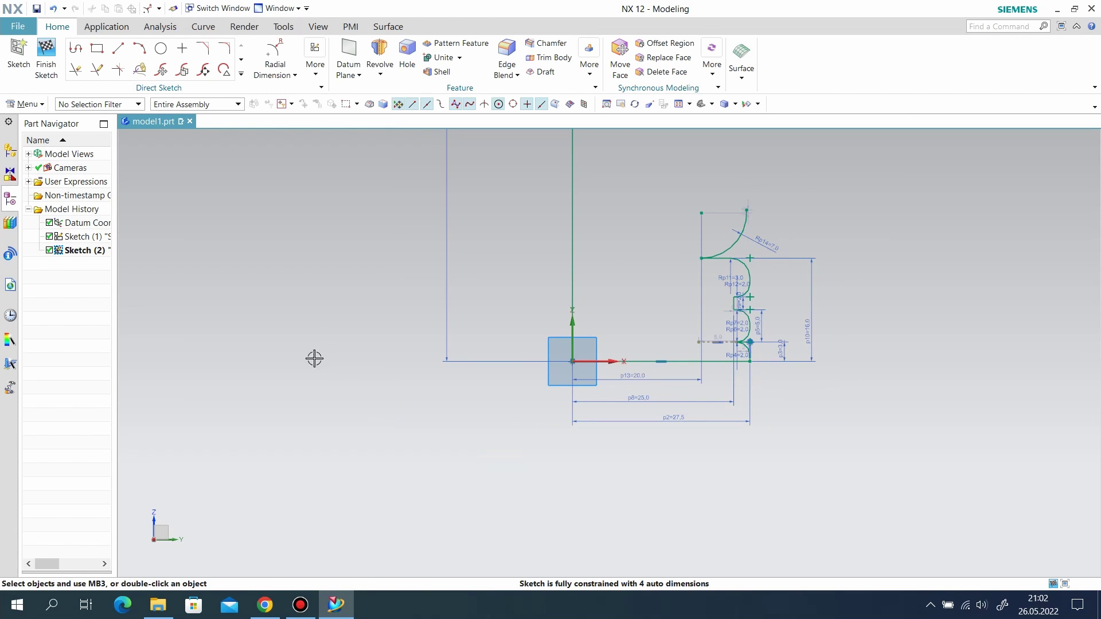
Step: Draw a small arc from the R7 arc's end and give it radius 3
click(144, 51)
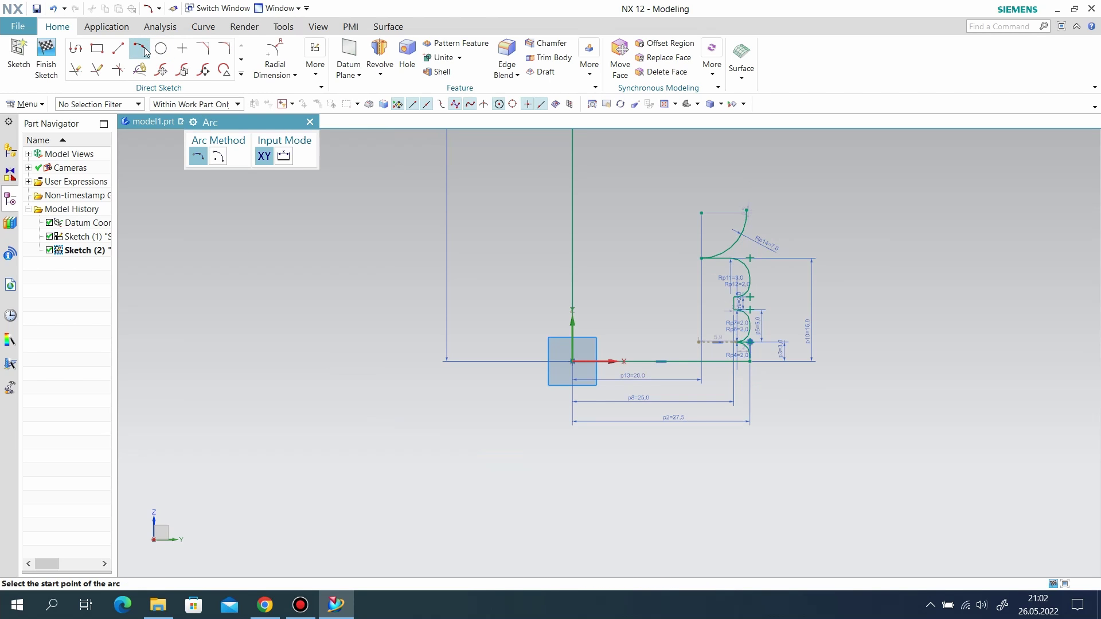
scroll(711, 241, up, 2)
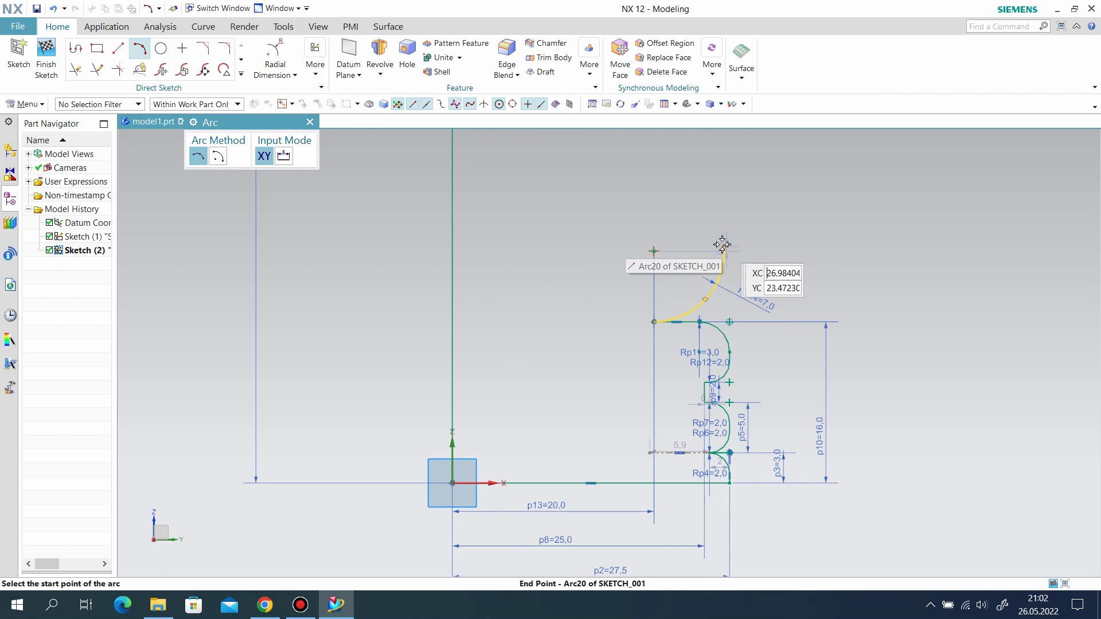
click(722, 245)
click(713, 218)
click(275, 57)
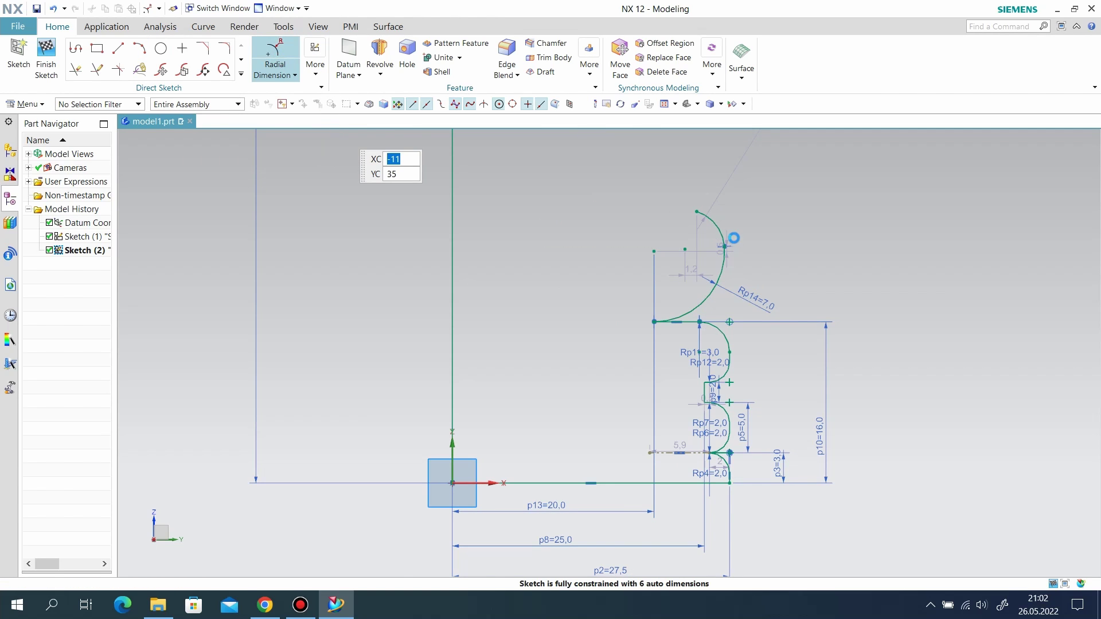
scroll(734, 237, up, 1)
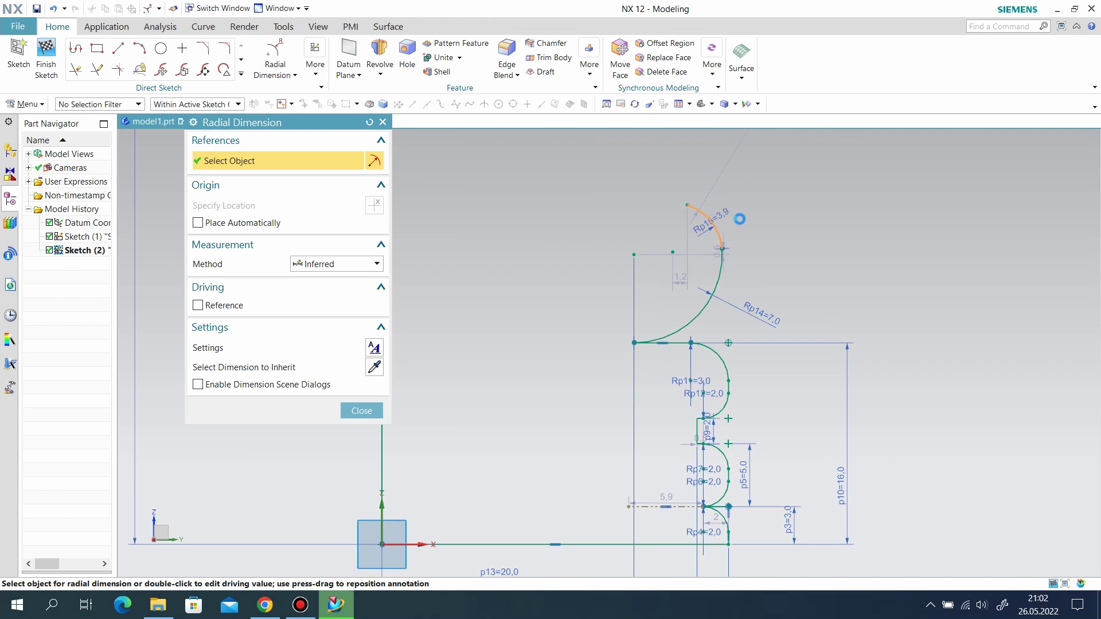
click(713, 219)
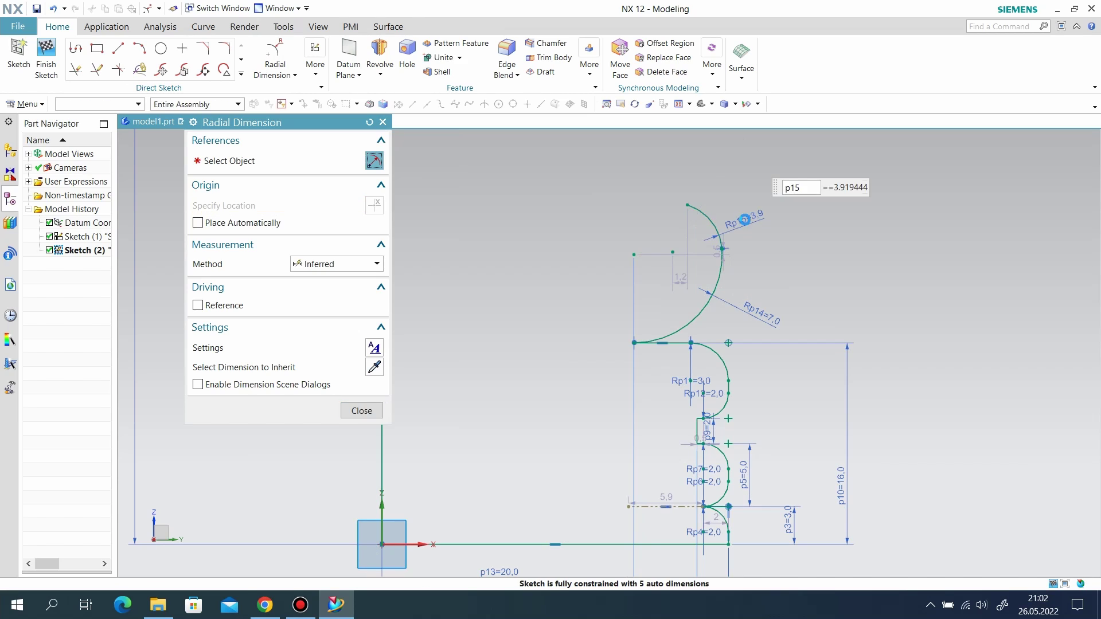
text(3)
key(Return)
click(353, 411)
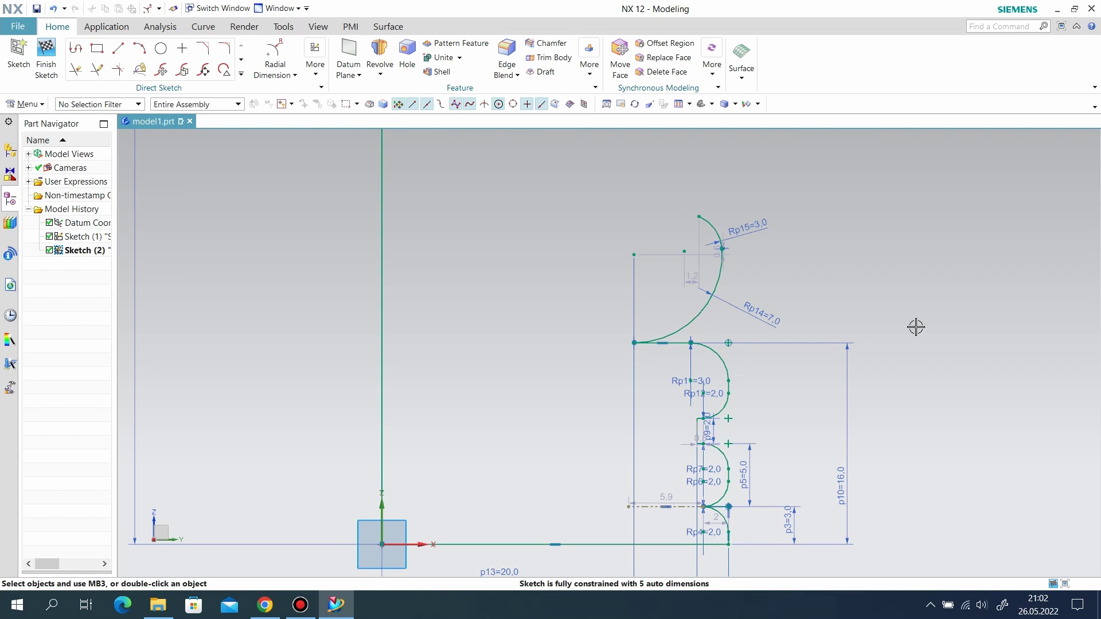
scroll(908, 323, down, 1)
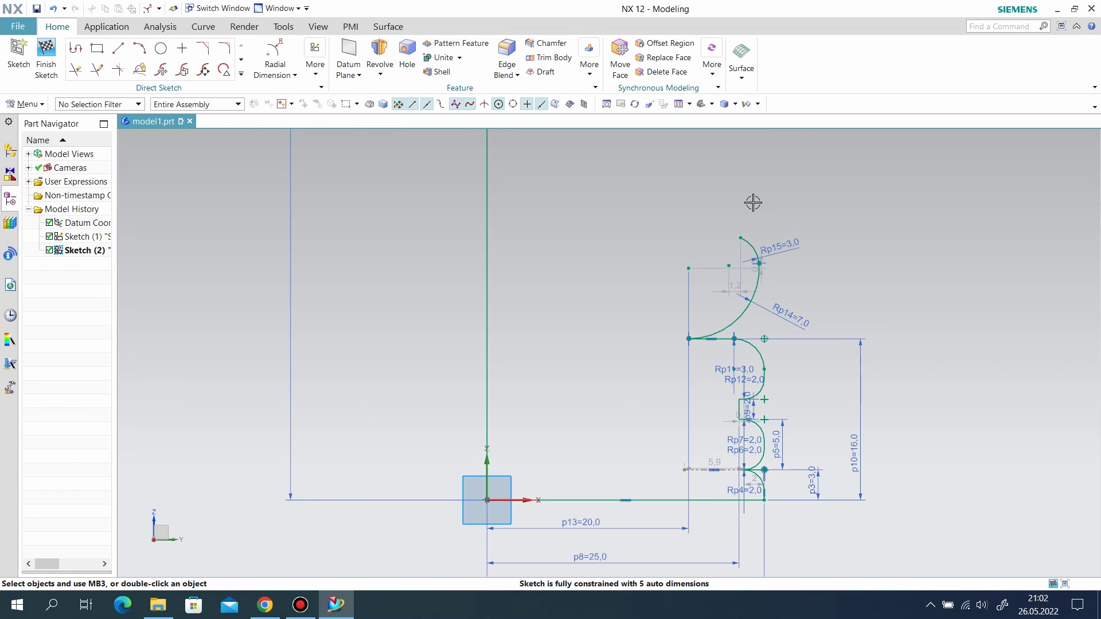
click(140, 55)
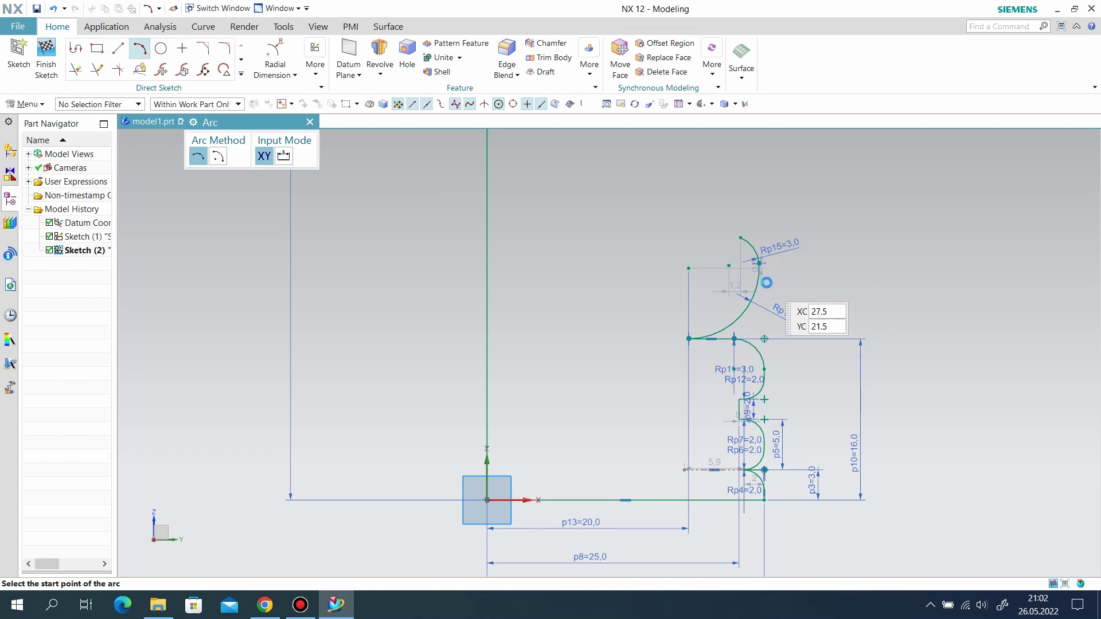
Step: Draw a tall arc upward from the R3 arc's top end and drag it into shape
click(740, 238)
scroll(693, 338, down, 3)
scroll(693, 307, down, 1)
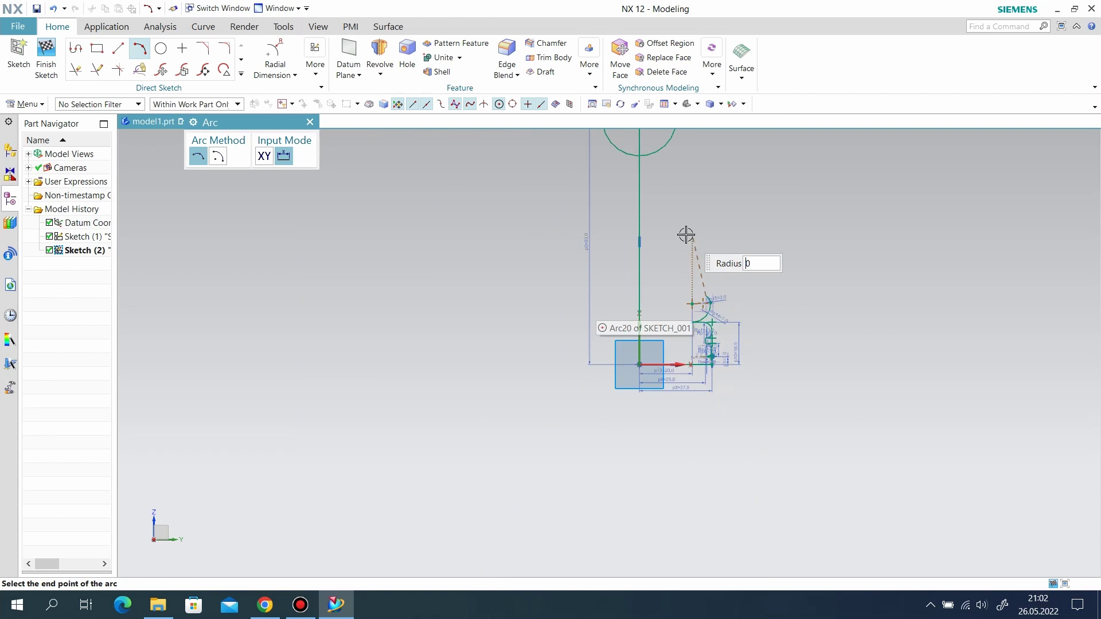
click(677, 204)
click(685, 260)
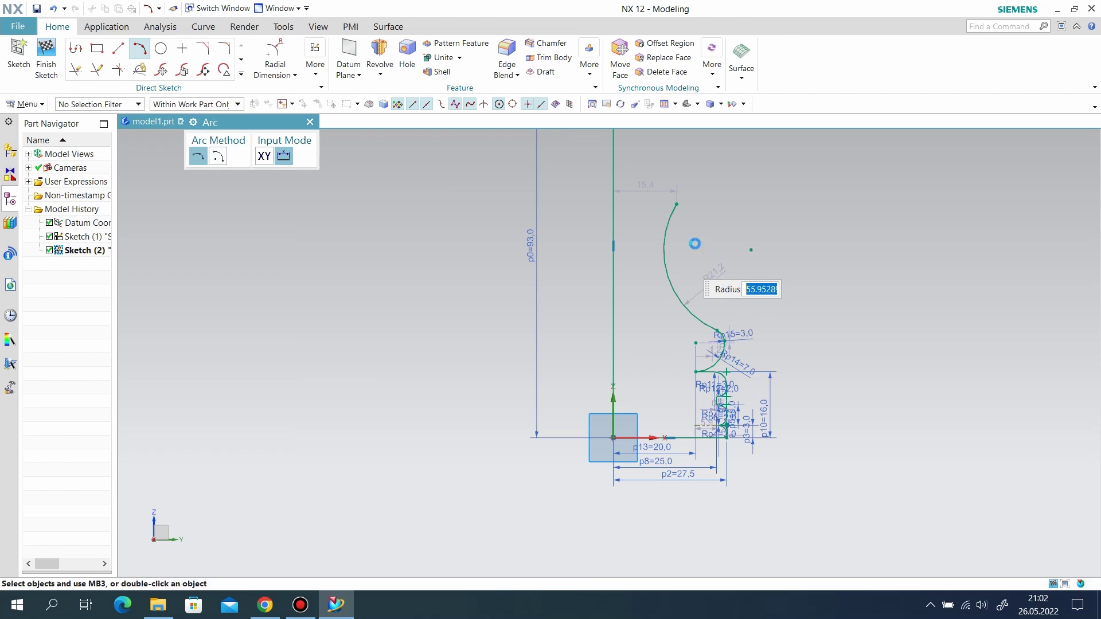
right_click(487, 249)
click(505, 253)
drag(677, 205, 656, 141)
drag(655, 278, 709, 252)
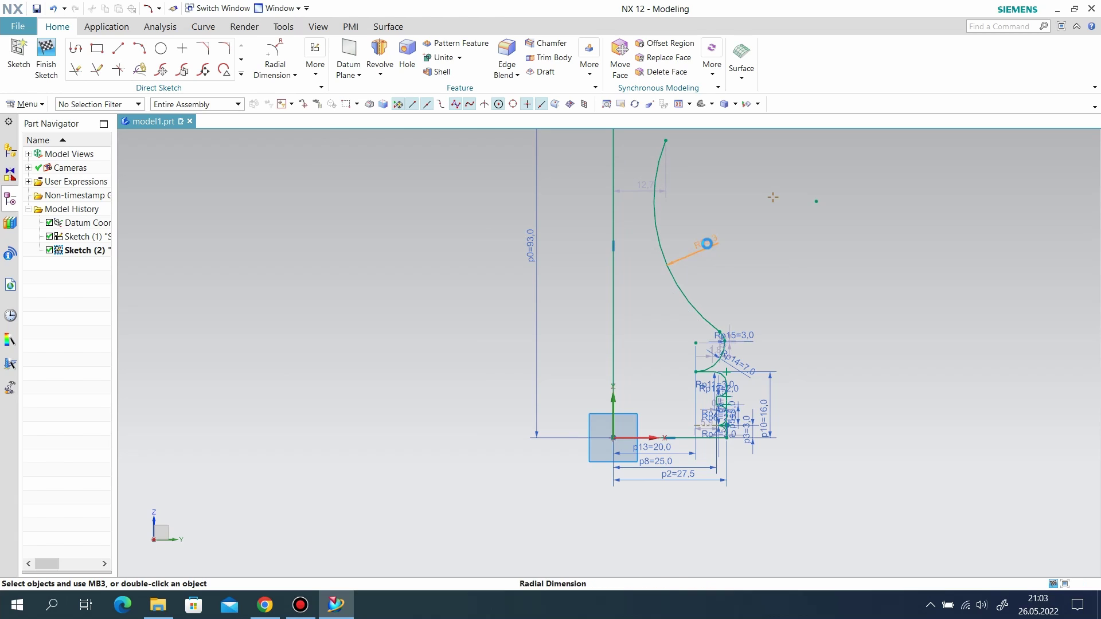
Step: Set the large body arc's radius to 36
double_click(708, 243)
text(36)
key(Return)
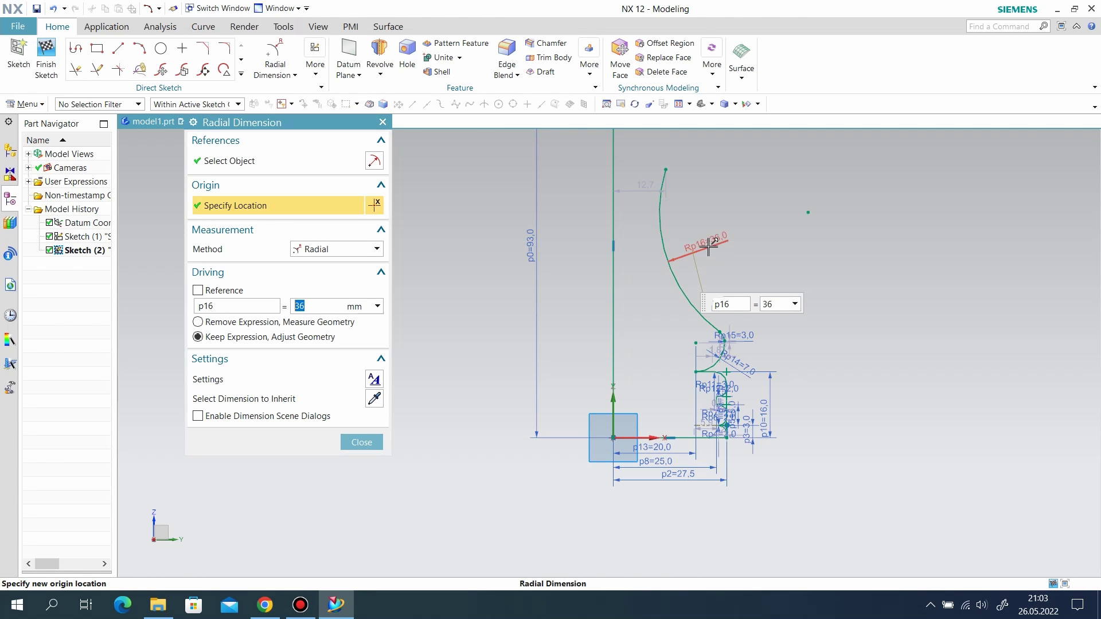
click(370, 445)
click(295, 76)
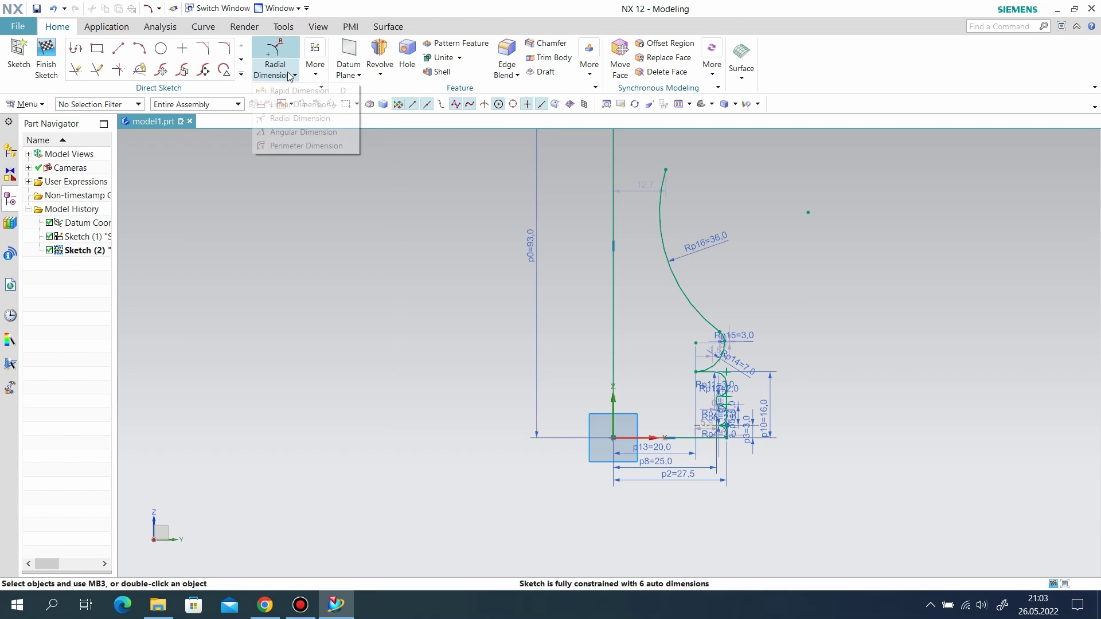
click(299, 90)
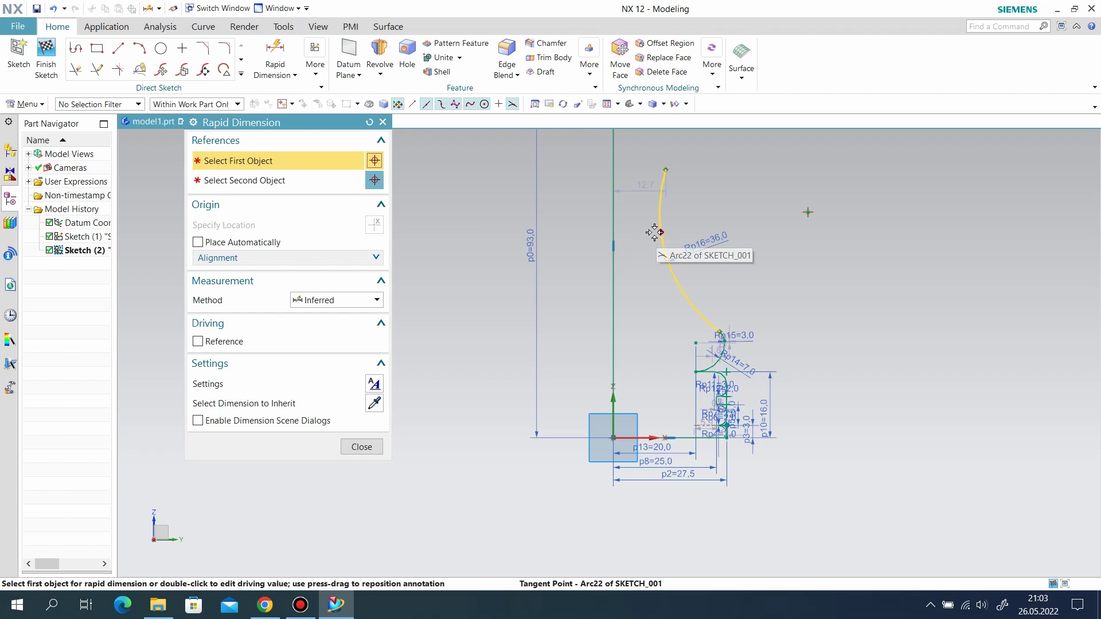
Step: Dimension the body arc 10.5 horizontally from the vertical axis (21/2)
click(614, 215)
click(659, 228)
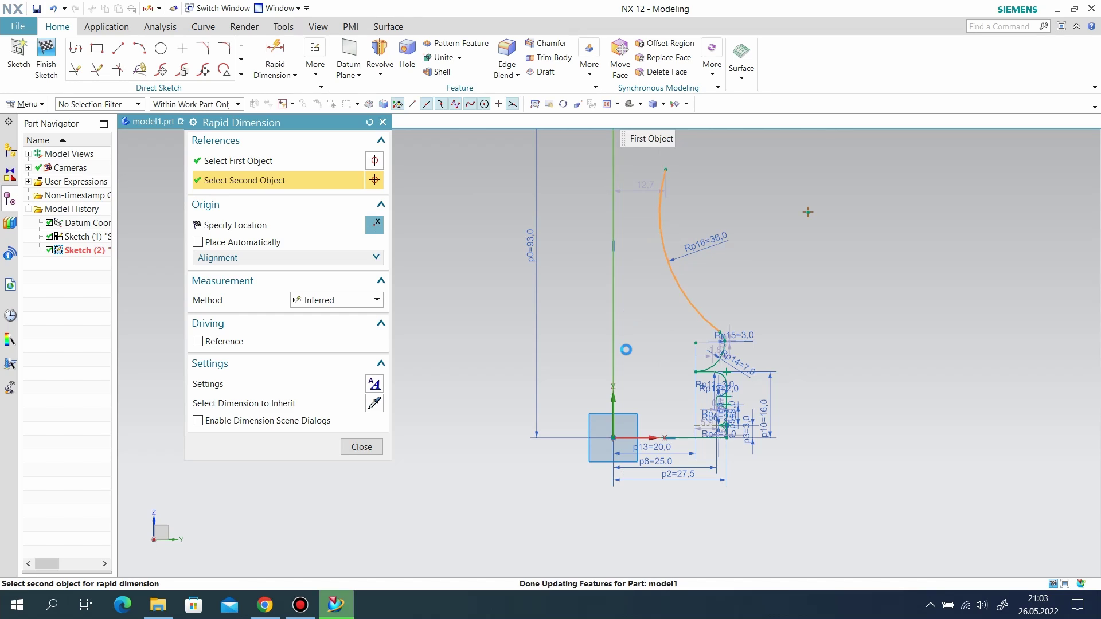
scroll(631, 321, down, 2)
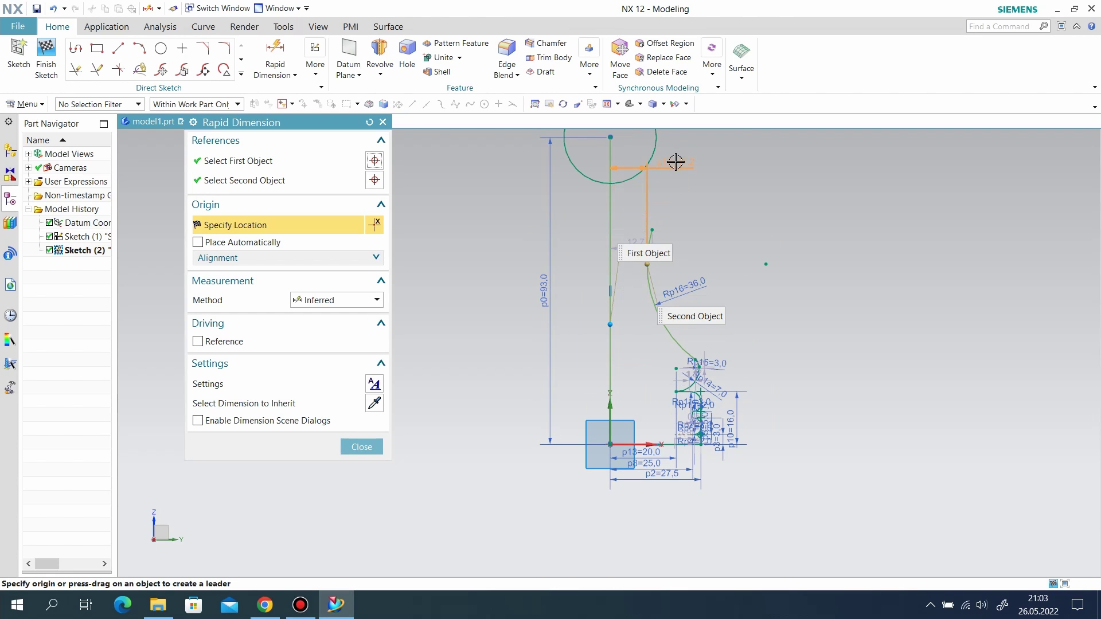
click(697, 150)
text(21/2)
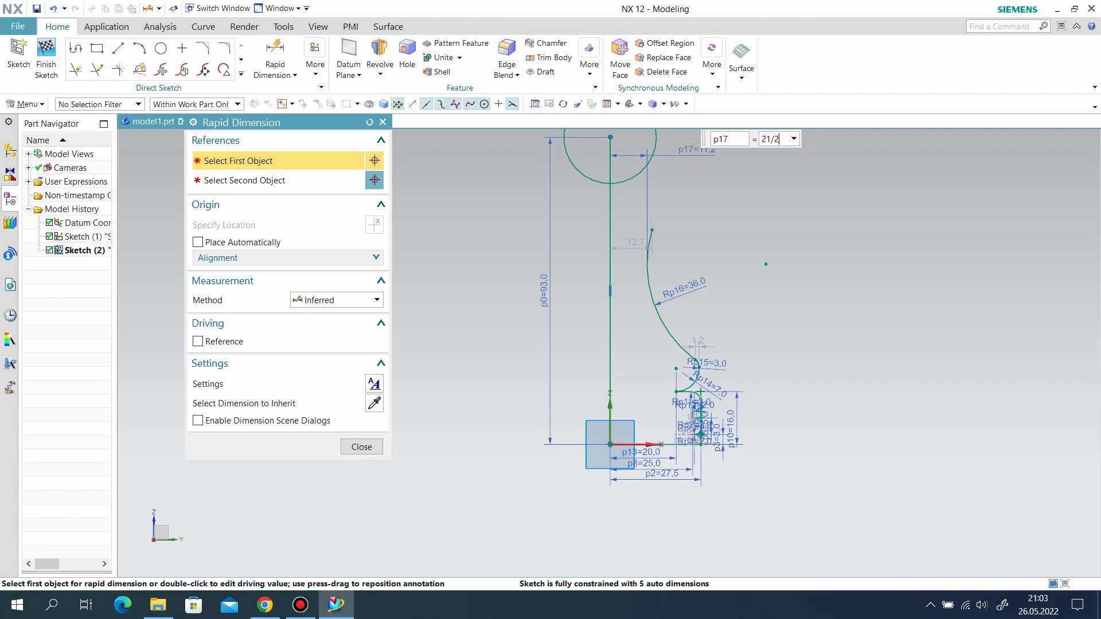
key(Return)
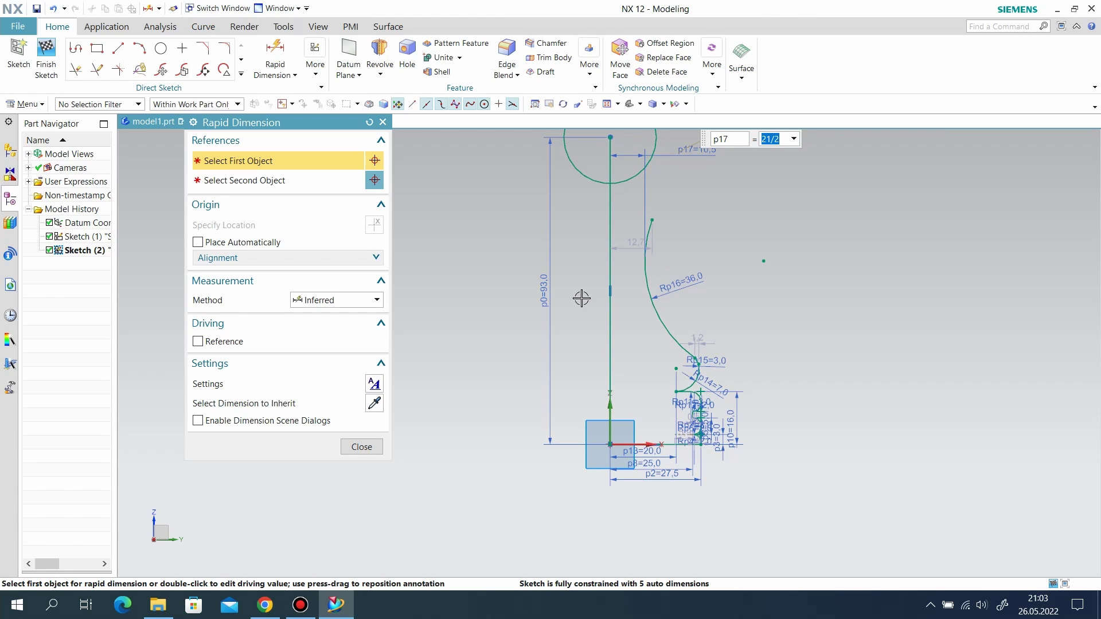
click(377, 440)
drag(652, 219, 663, 197)
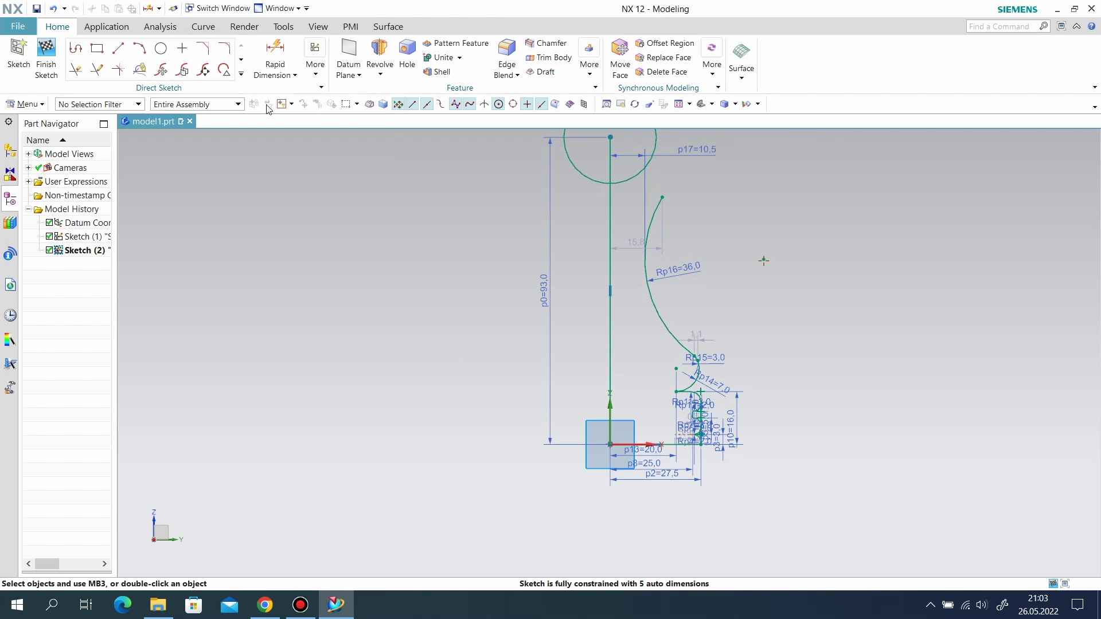
Step: Fix the R36 arc's centre 55 above the base line
click(275, 50)
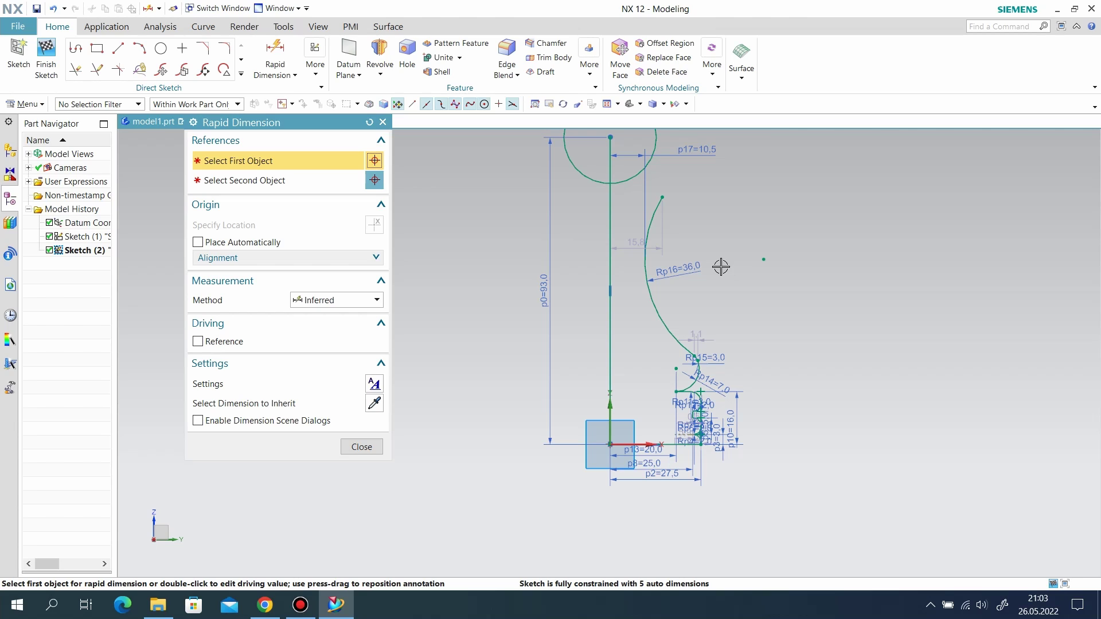
click(764, 259)
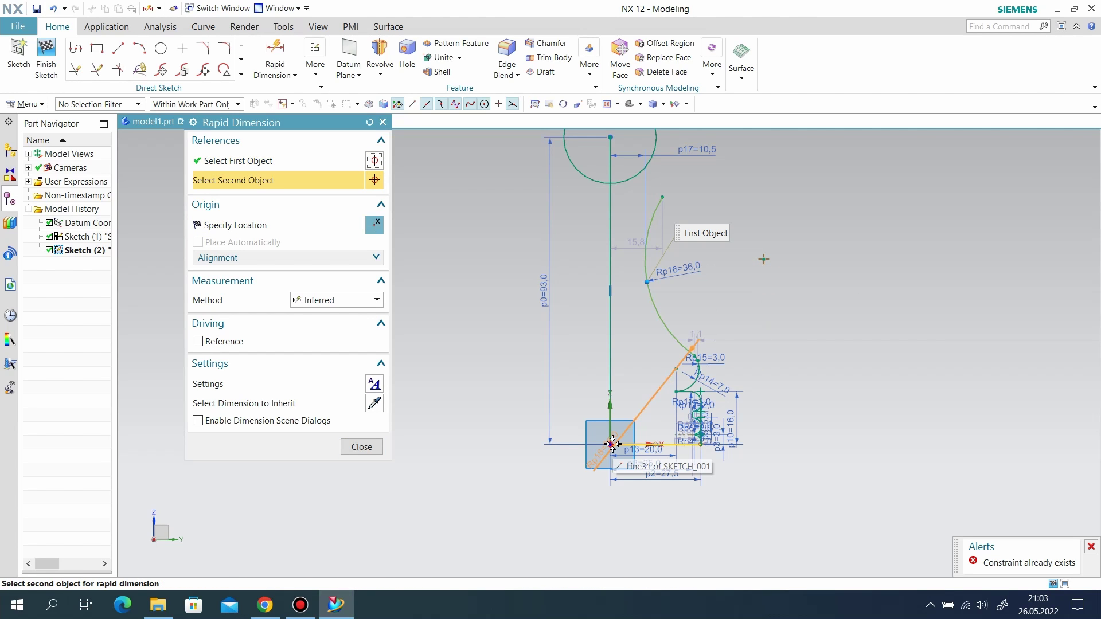
click(631, 445)
click(803, 402)
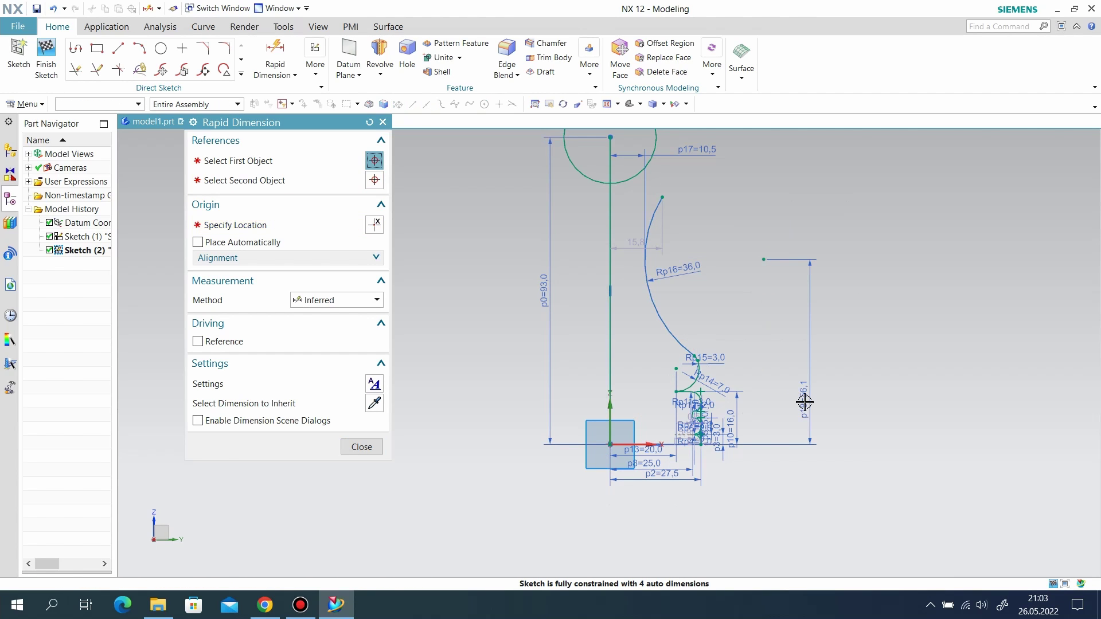
text(55)
key(Return)
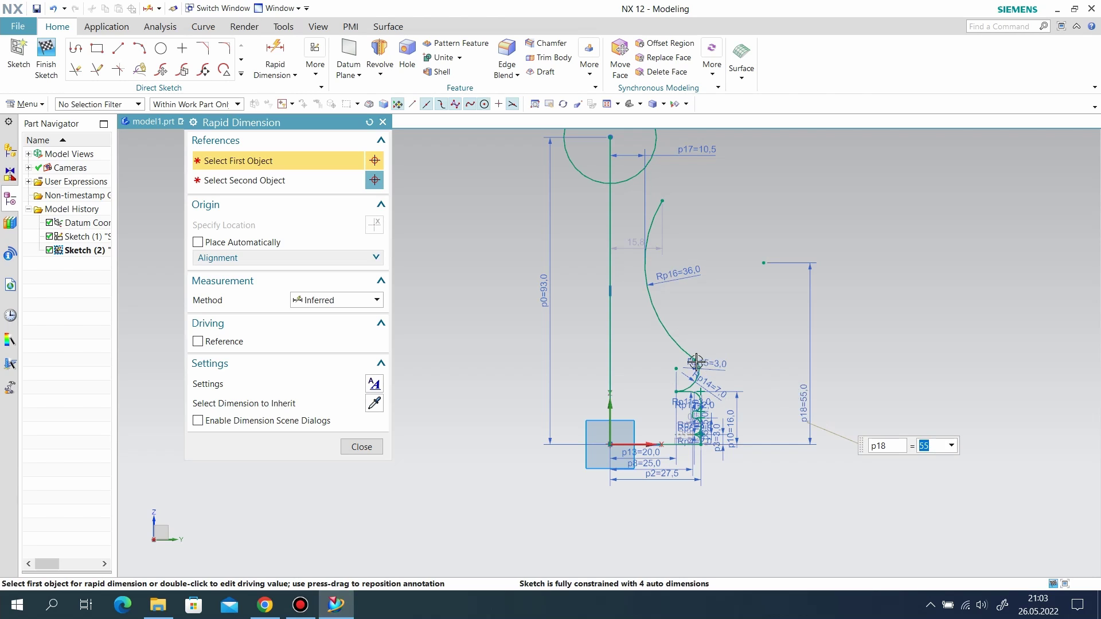
click(362, 446)
scroll(631, 172, down, 2)
scroll(631, 172, up, 4)
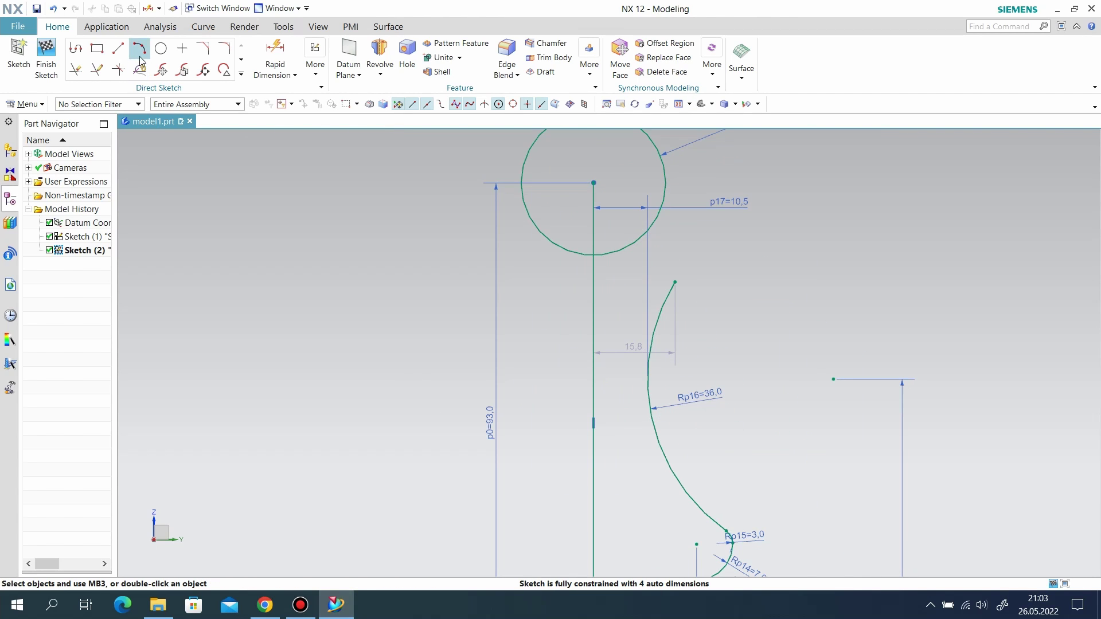
Step: Draw the neck collar lines off the vertical axis and make the sloped line horizontal
click(118, 48)
scroll(590, 221, up, 1)
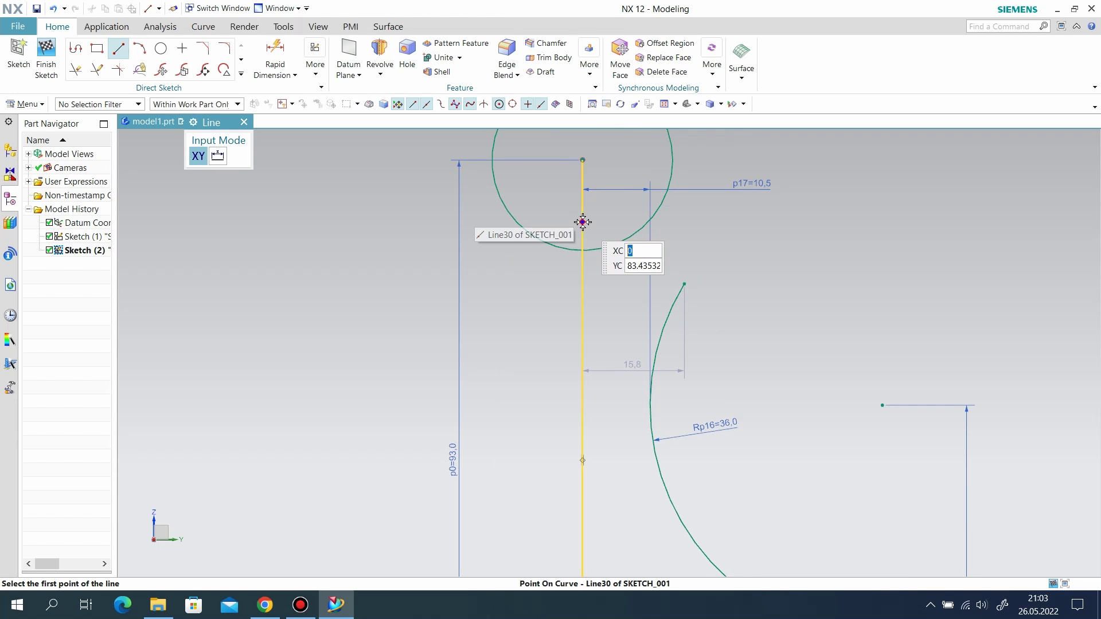
click(582, 222)
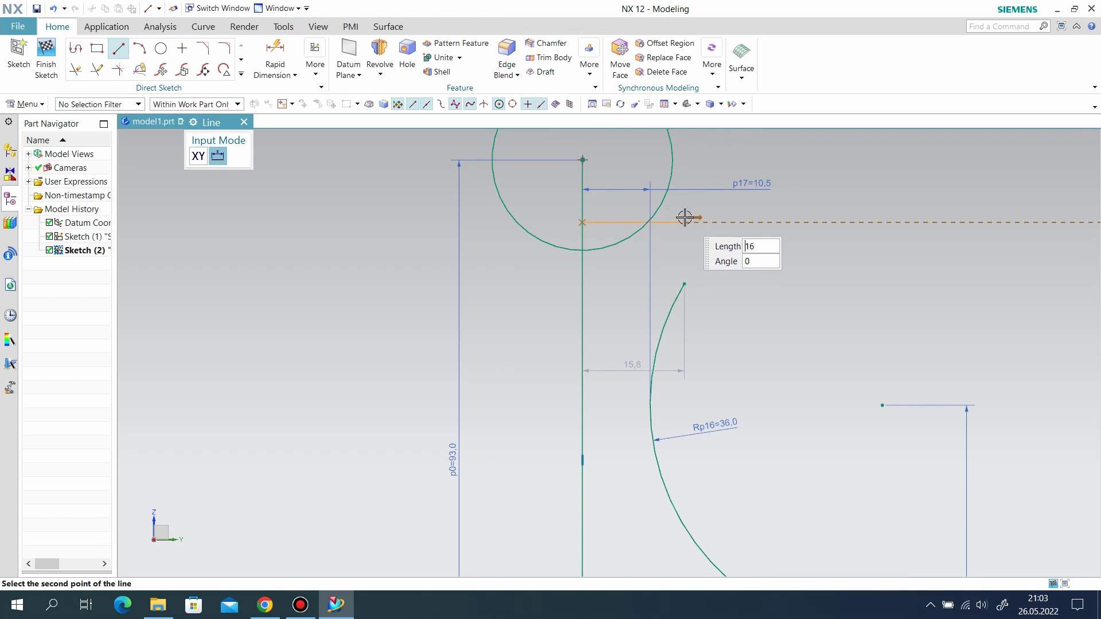
click(687, 248)
click(686, 251)
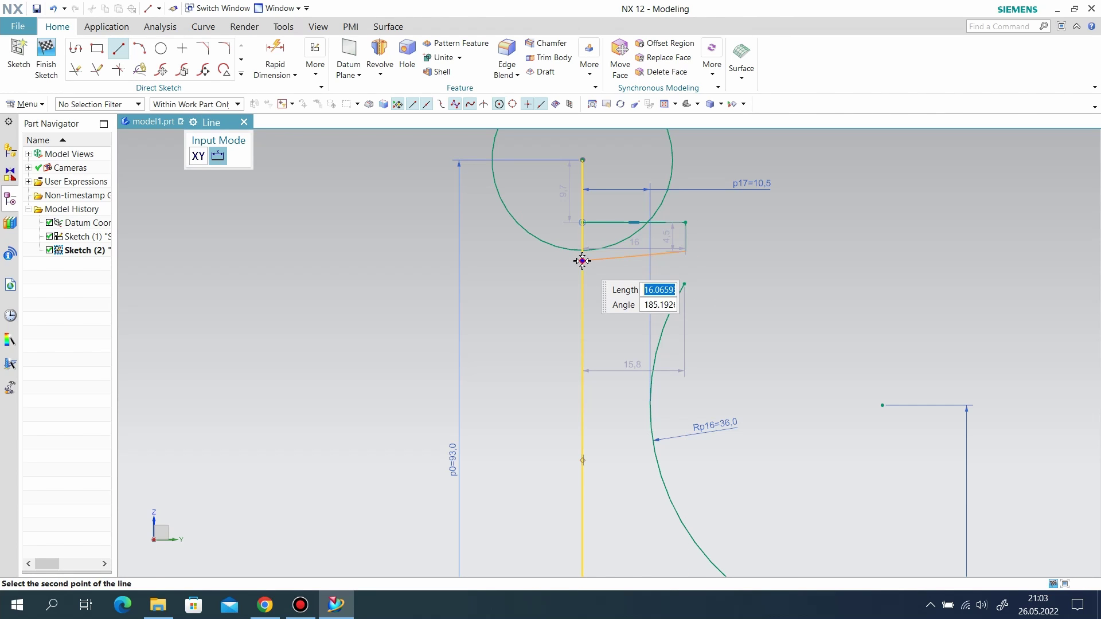
click(583, 261)
right_click(509, 312)
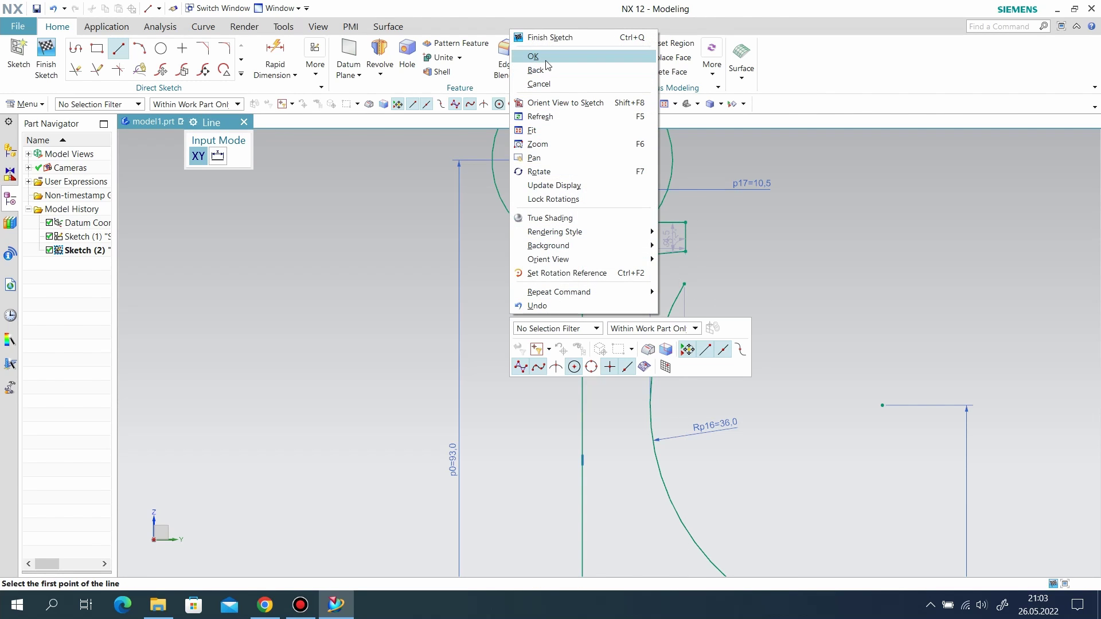
click(631, 53)
right_click(608, 258)
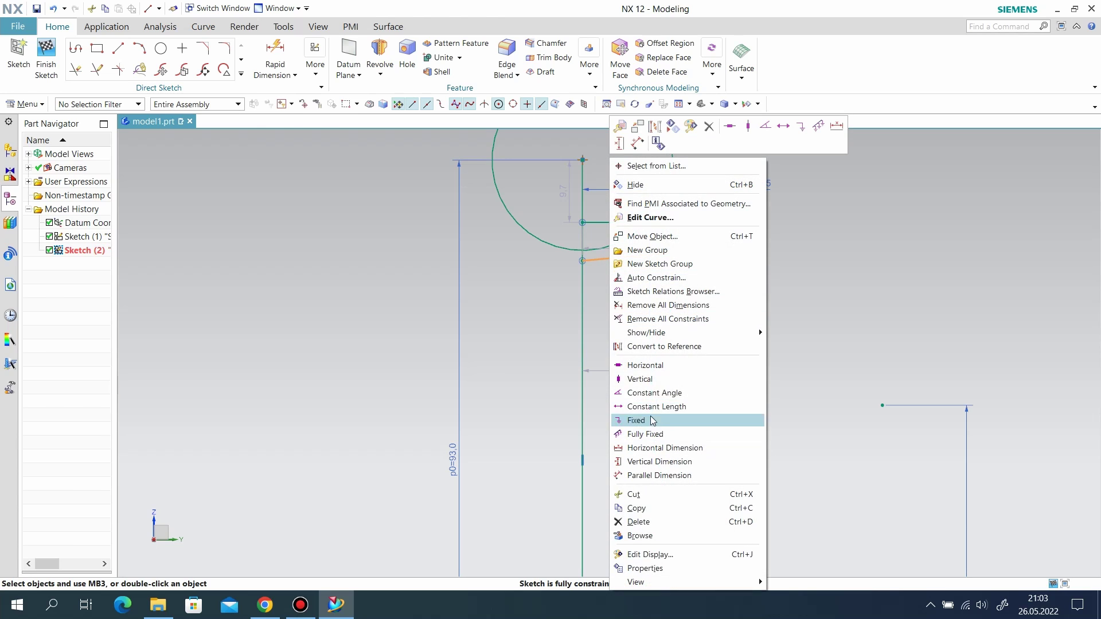
click(660, 366)
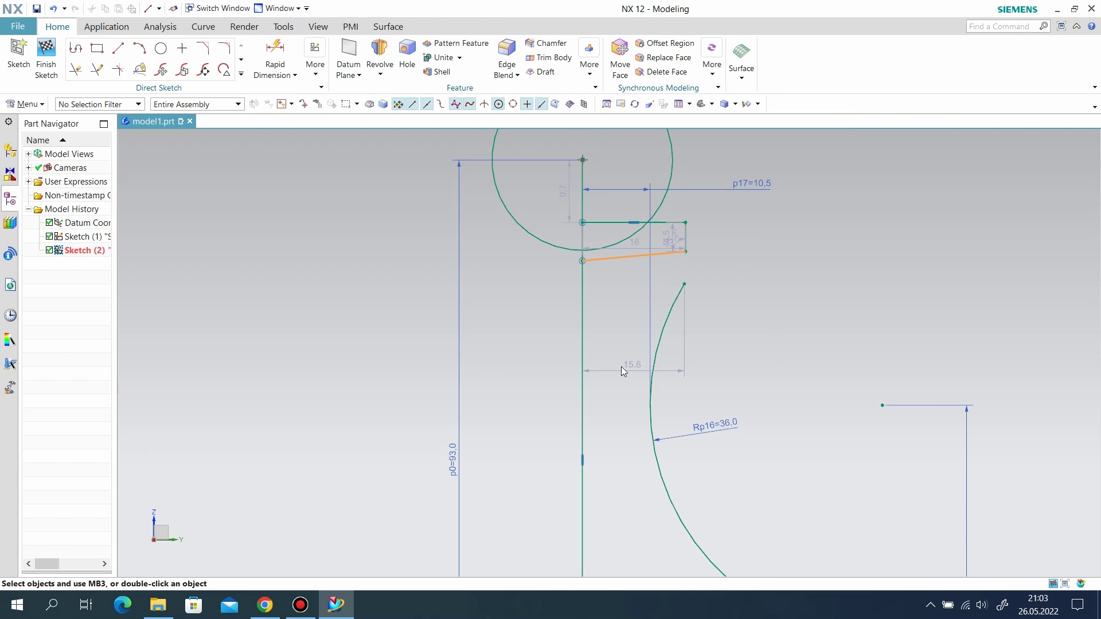
Step: Dimension the collar line's width as 6,5
click(623, 261)
click(621, 316)
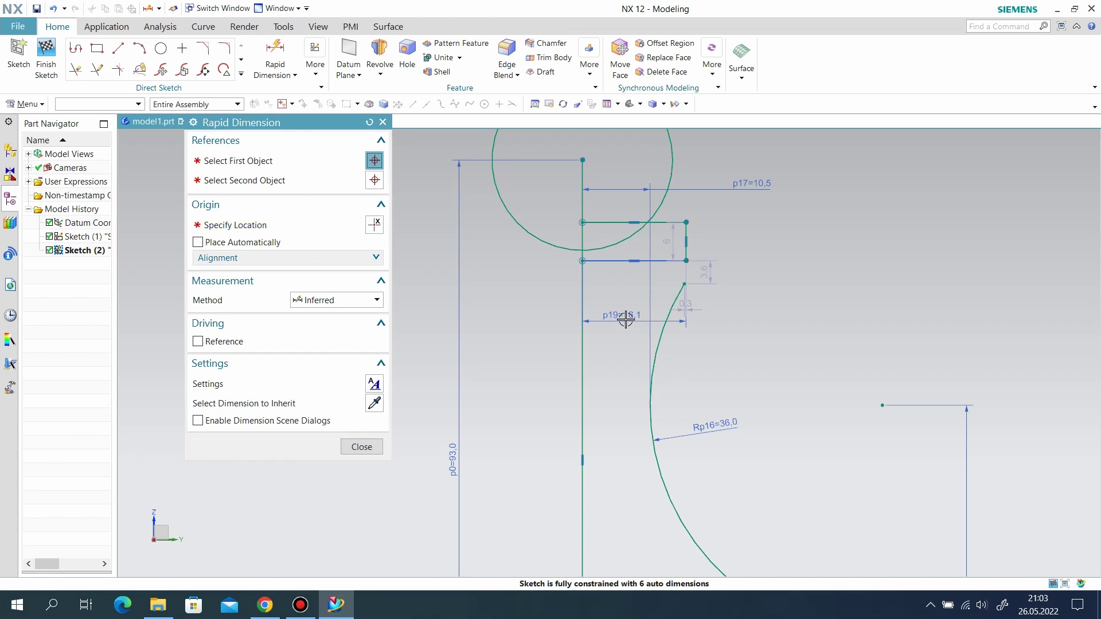
text(6,5)
key(Return)
double_click(626, 319)
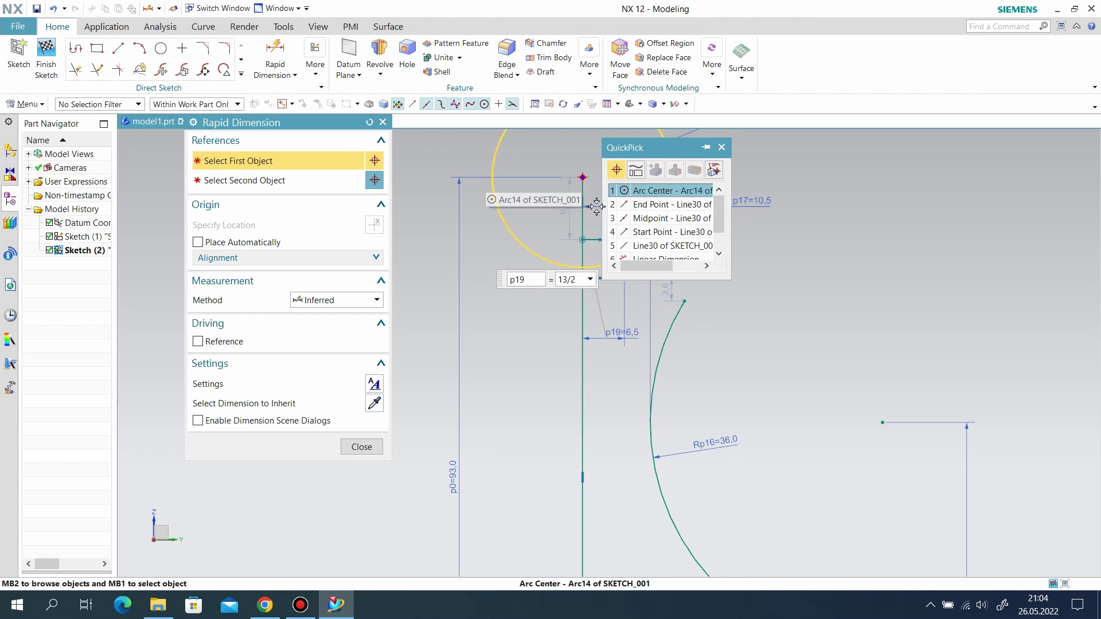
Step: Place the collar's top 13,0 below the head centre and make it 3,0 thick
click(634, 113)
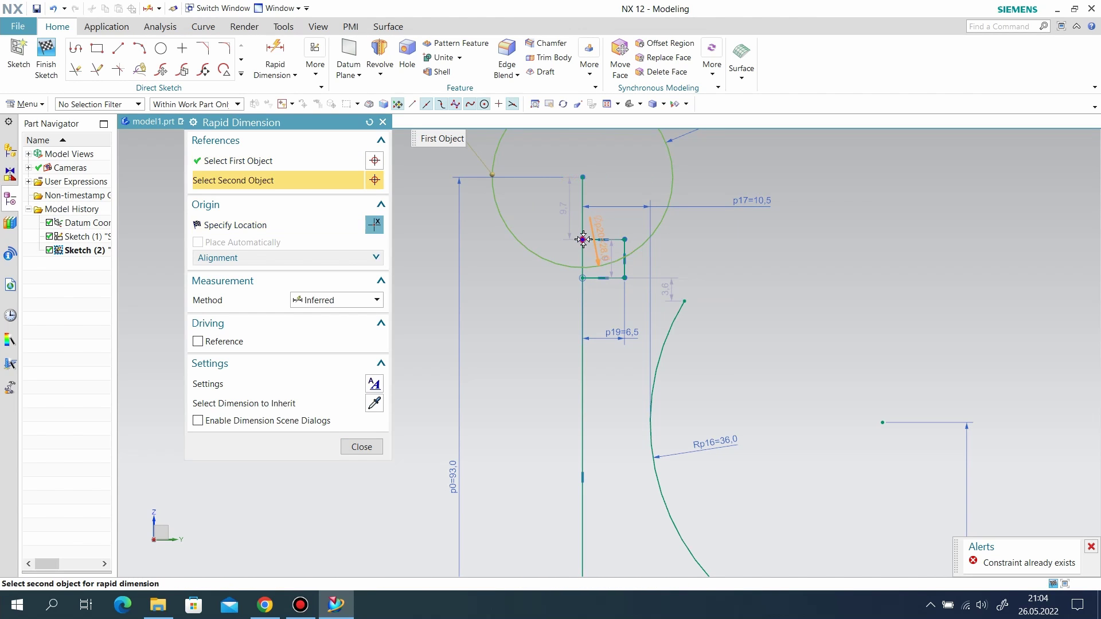
click(585, 239)
click(706, 223)
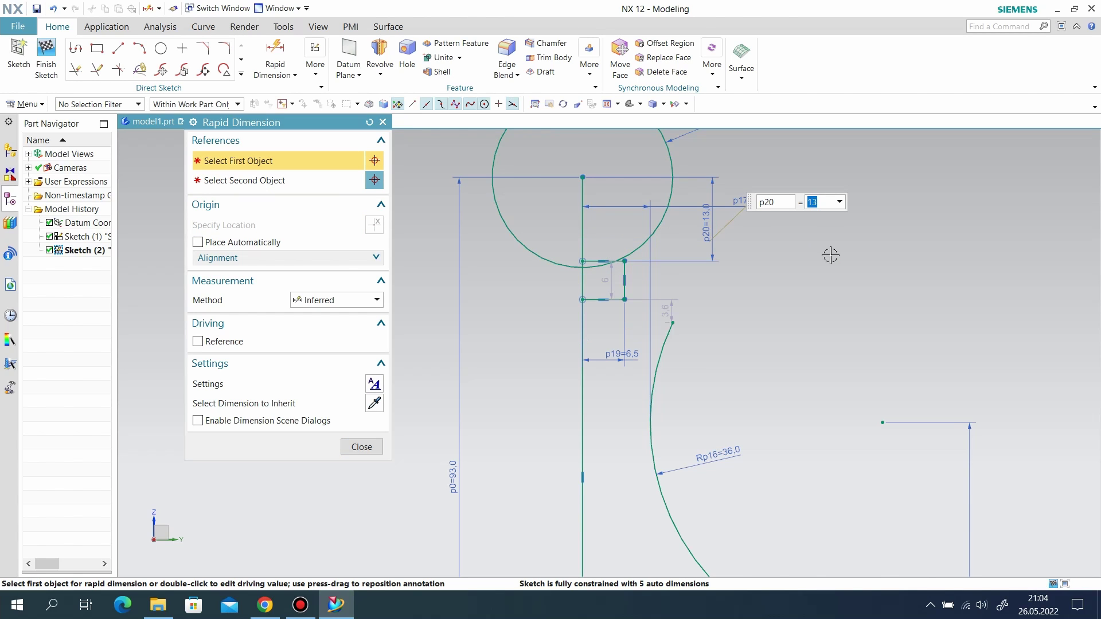
scroll(628, 311, down, 2)
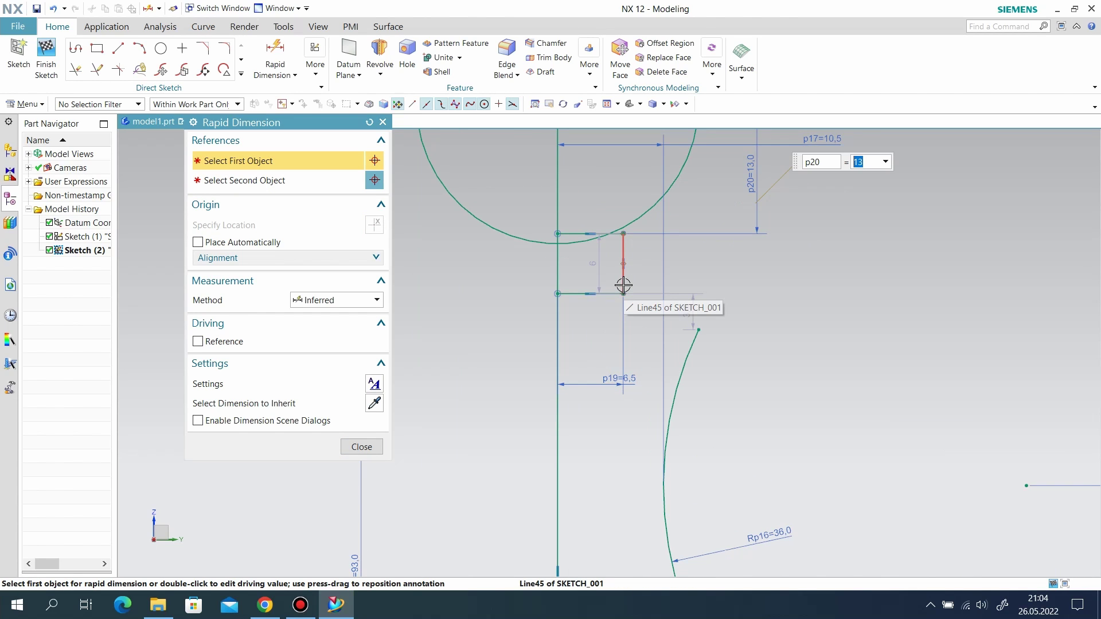
click(624, 285)
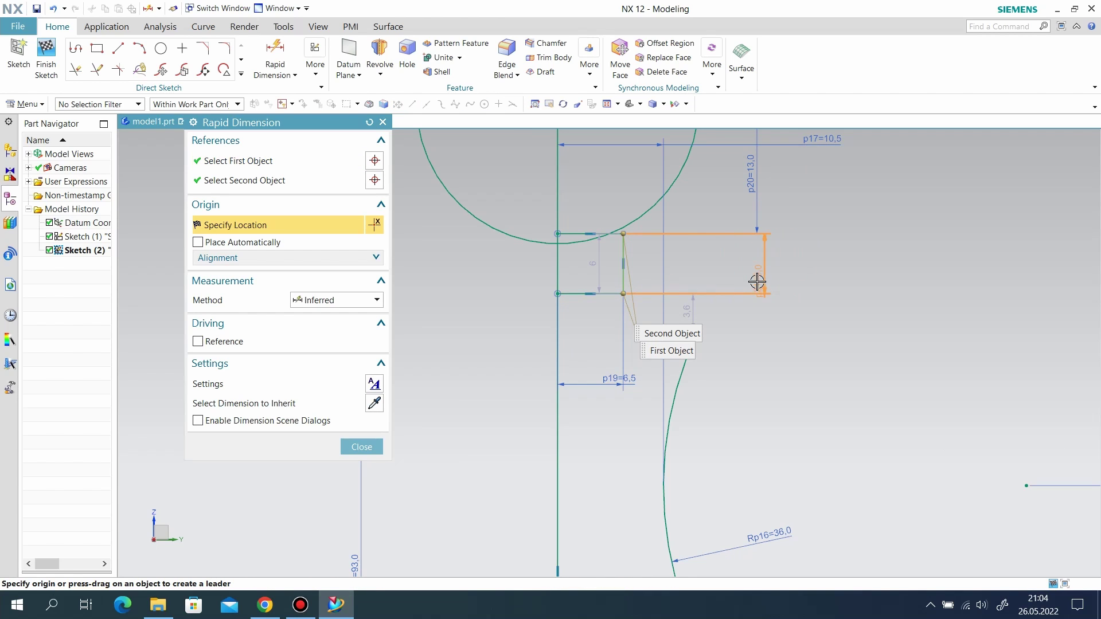
click(745, 268)
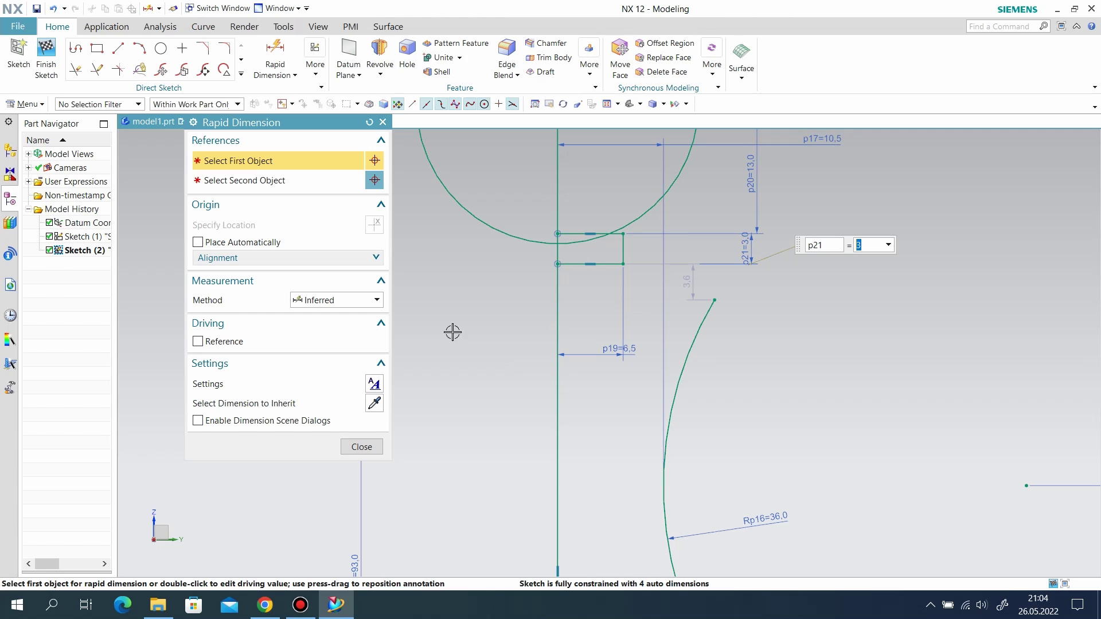
click(118, 50)
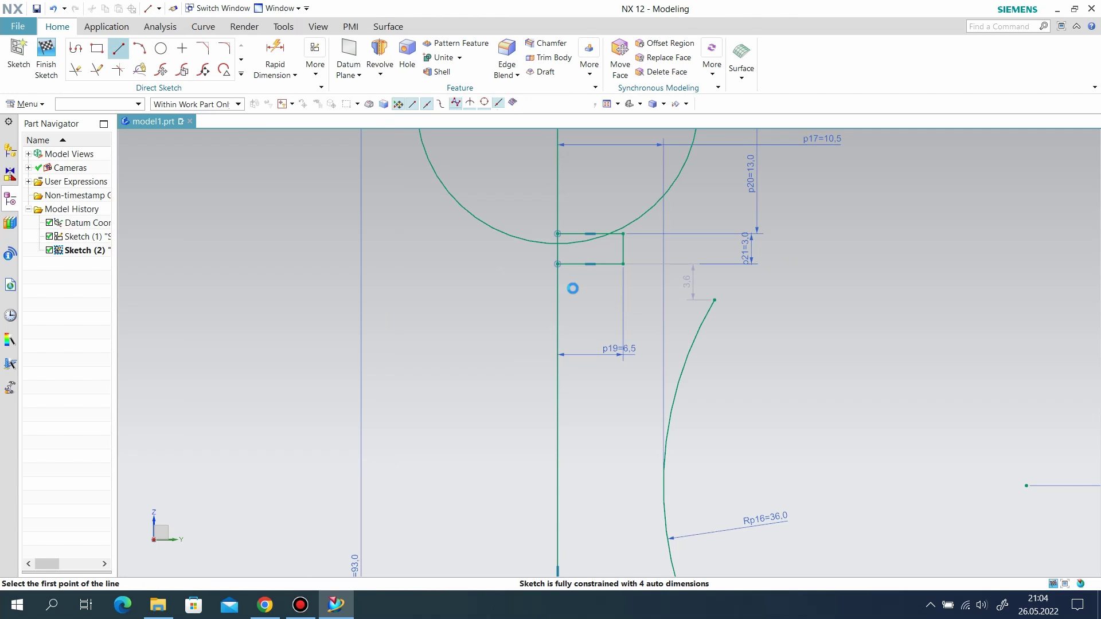
Step: Draw a sloped line from the collar corner to the R36 arc's top, plus a short horizontal line
click(623, 264)
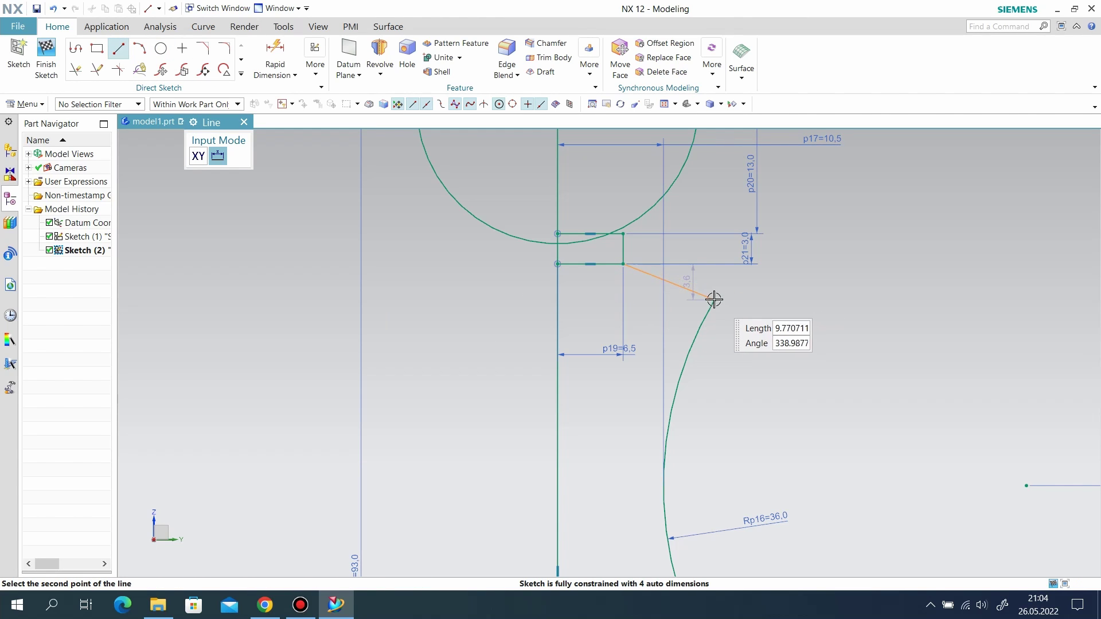
click(714, 299)
scroll(628, 268, up, 2)
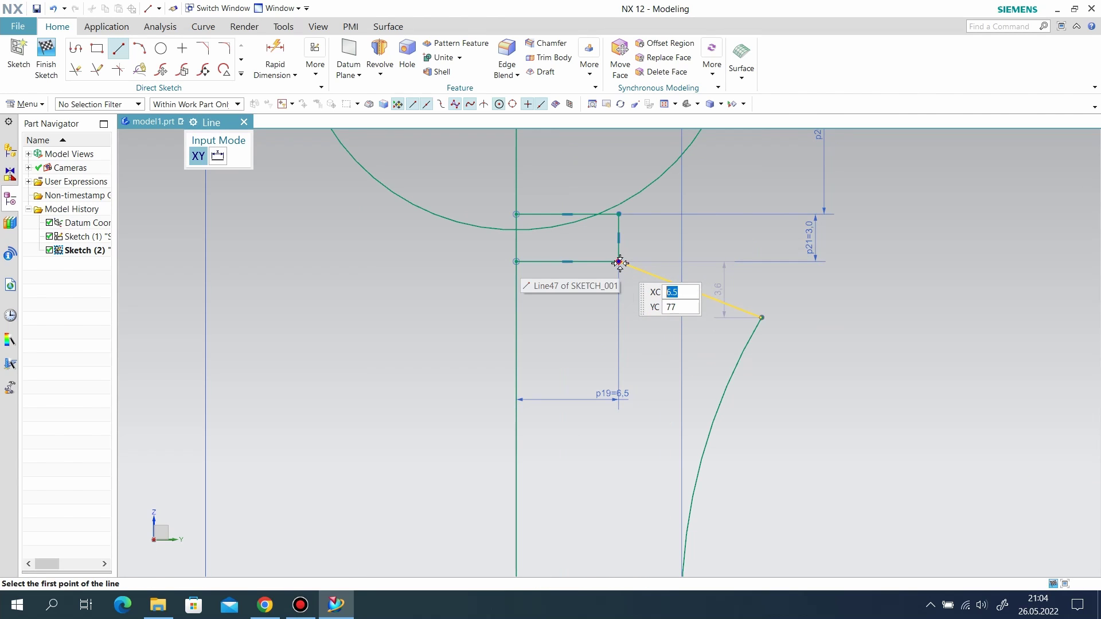
click(619, 262)
click(670, 262)
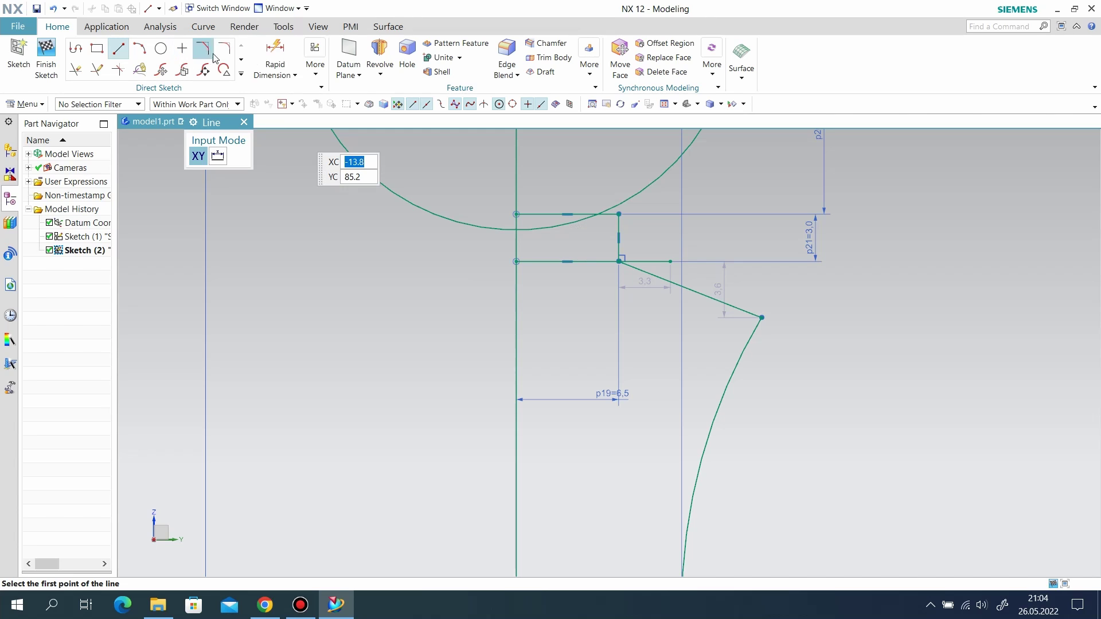
click(275, 70)
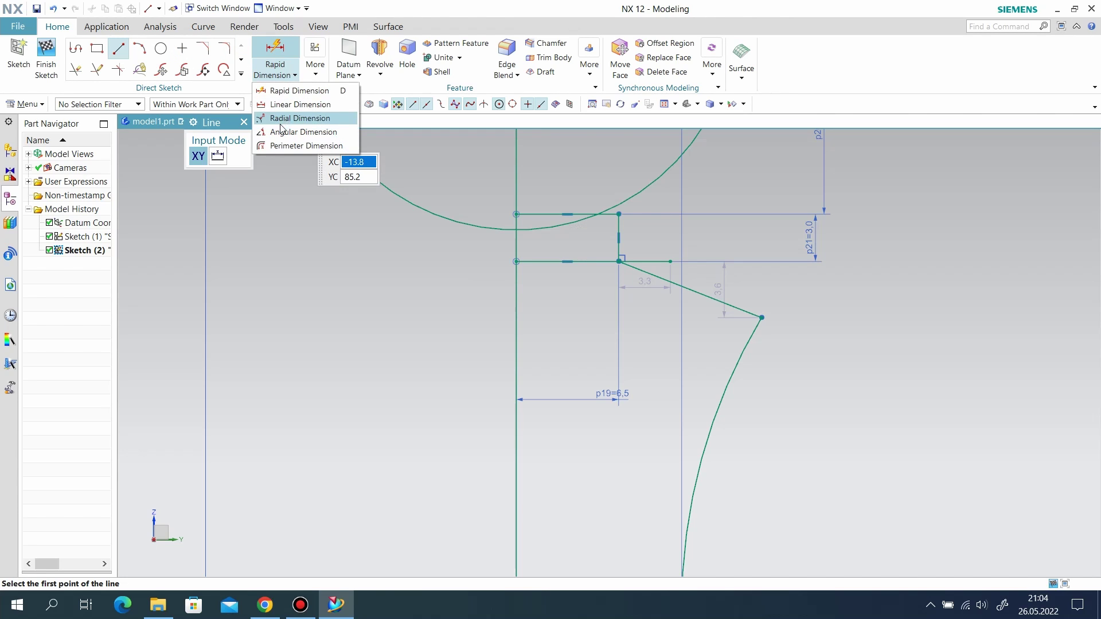
click(293, 132)
scroll(658, 259, up, 2)
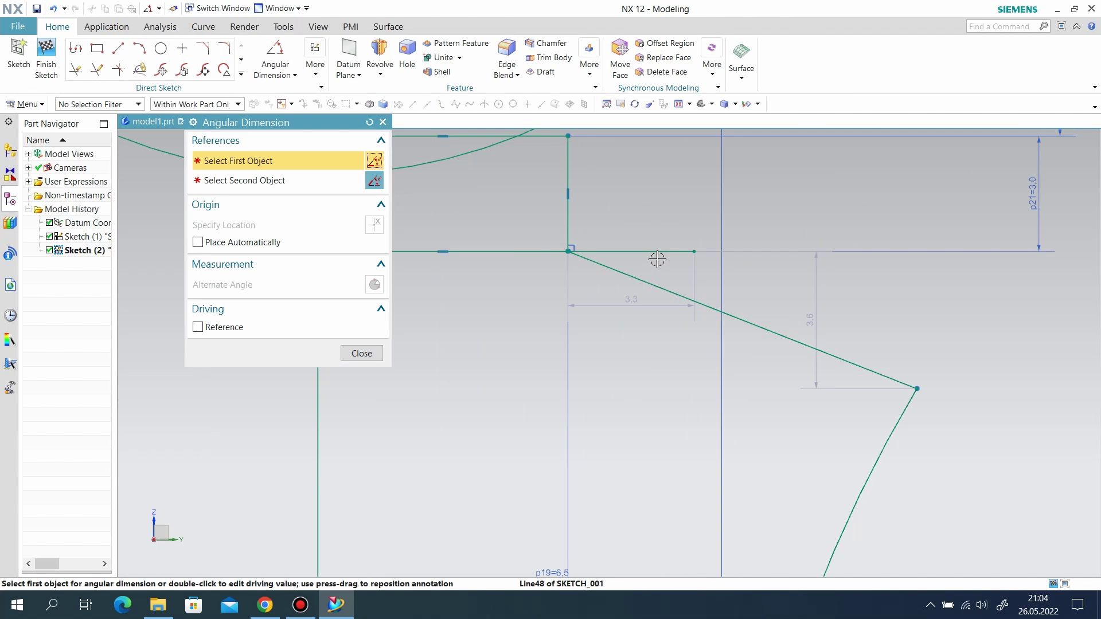
Step: Delete the short horizontal helper line
scroll(657, 259, up, 1)
scroll(657, 260, up, 1)
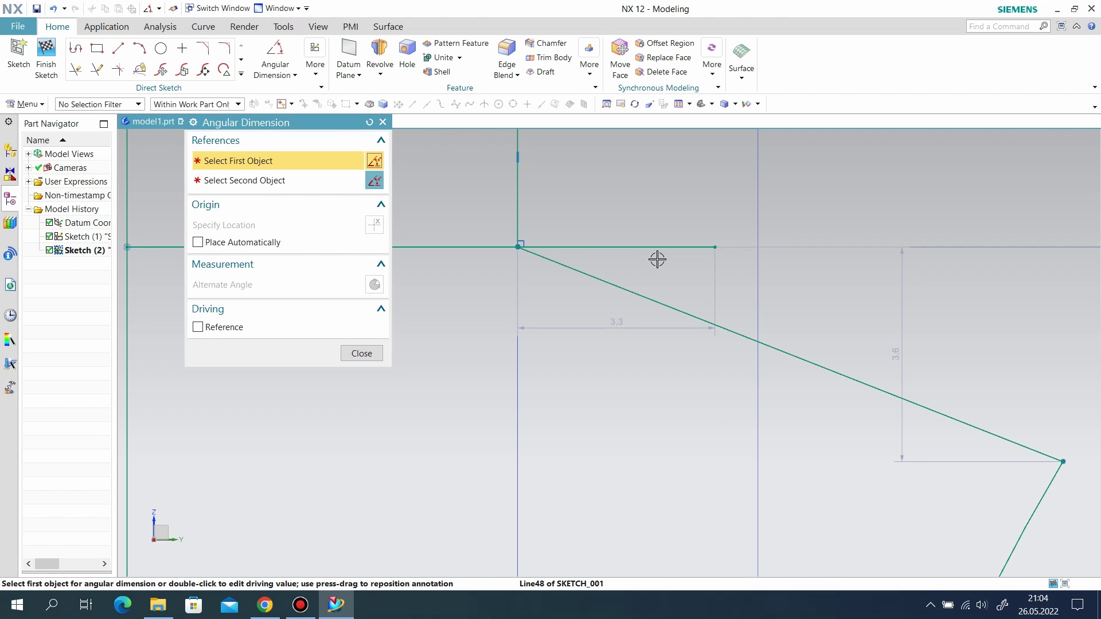
scroll(648, 261, down, 1)
scroll(717, 241, down, 4)
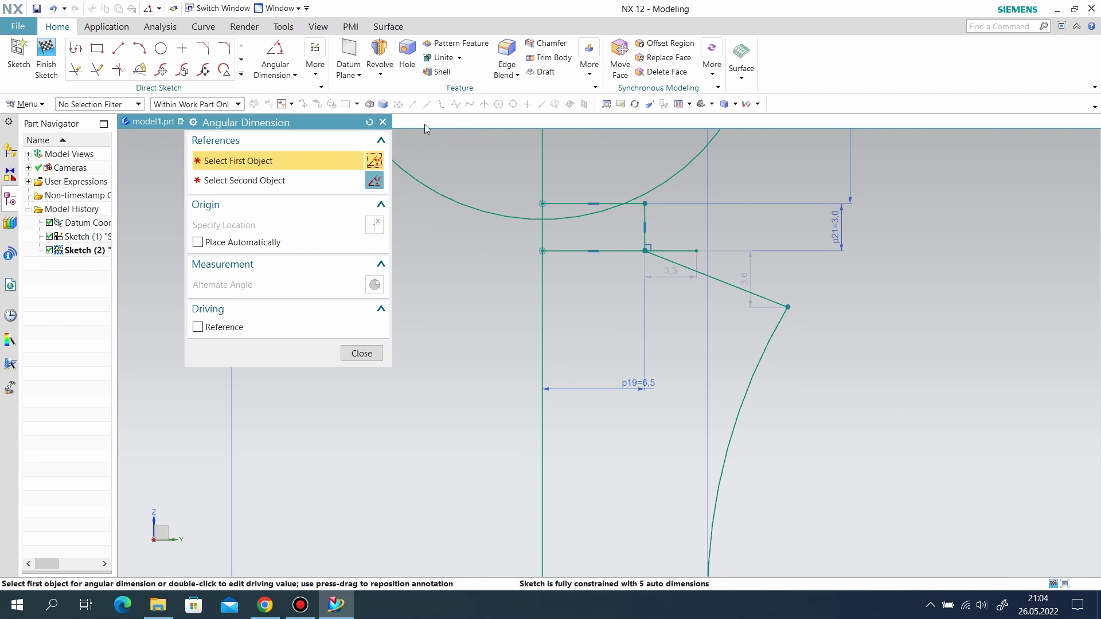
click(383, 122)
right_click(659, 251)
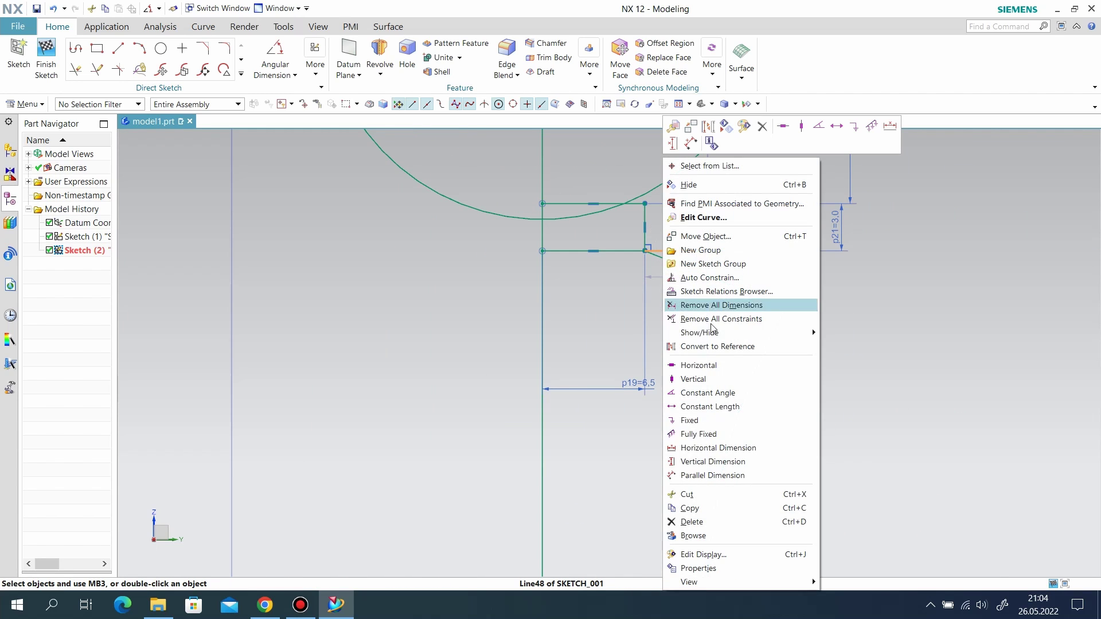
click(691, 522)
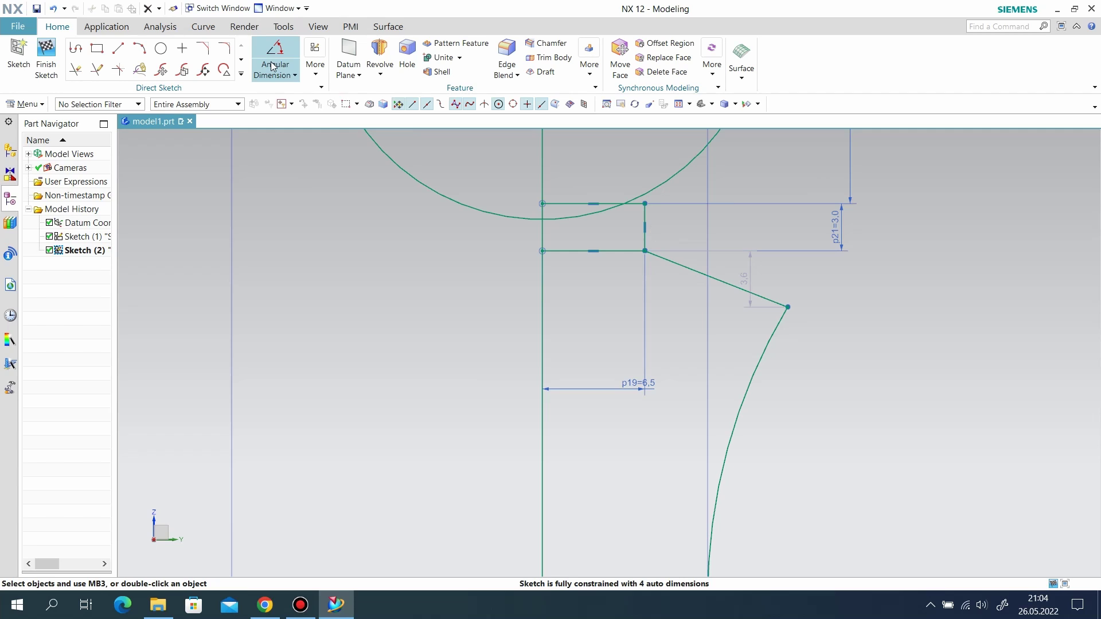
Step: Set an 84,5° angle (169/2) between the sloped neck line and vertical axis
click(673, 262)
click(544, 306)
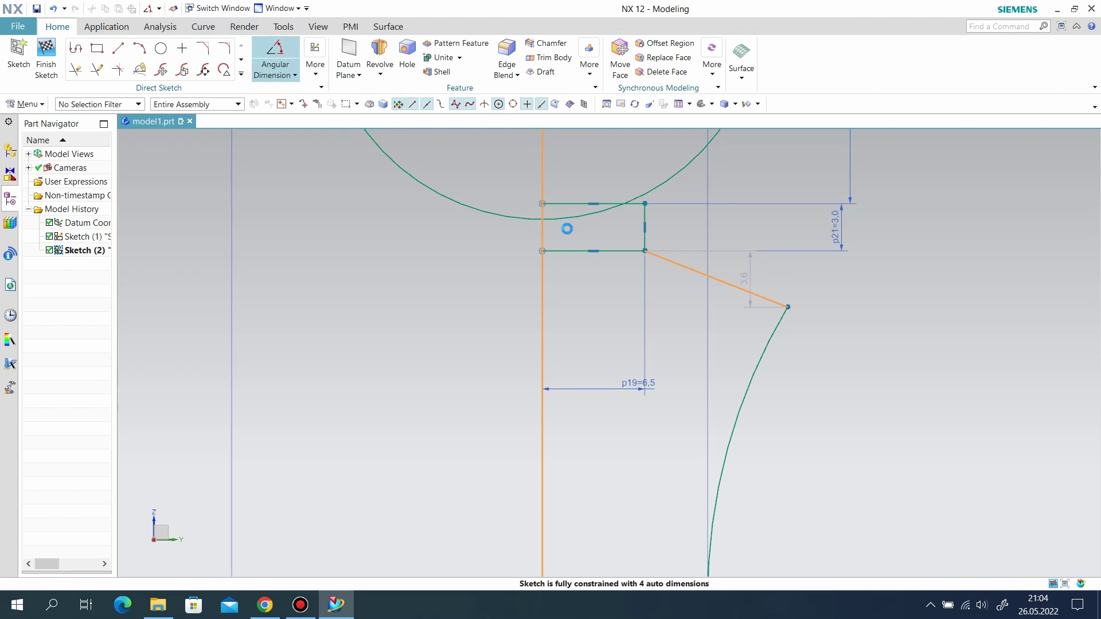
click(716, 280)
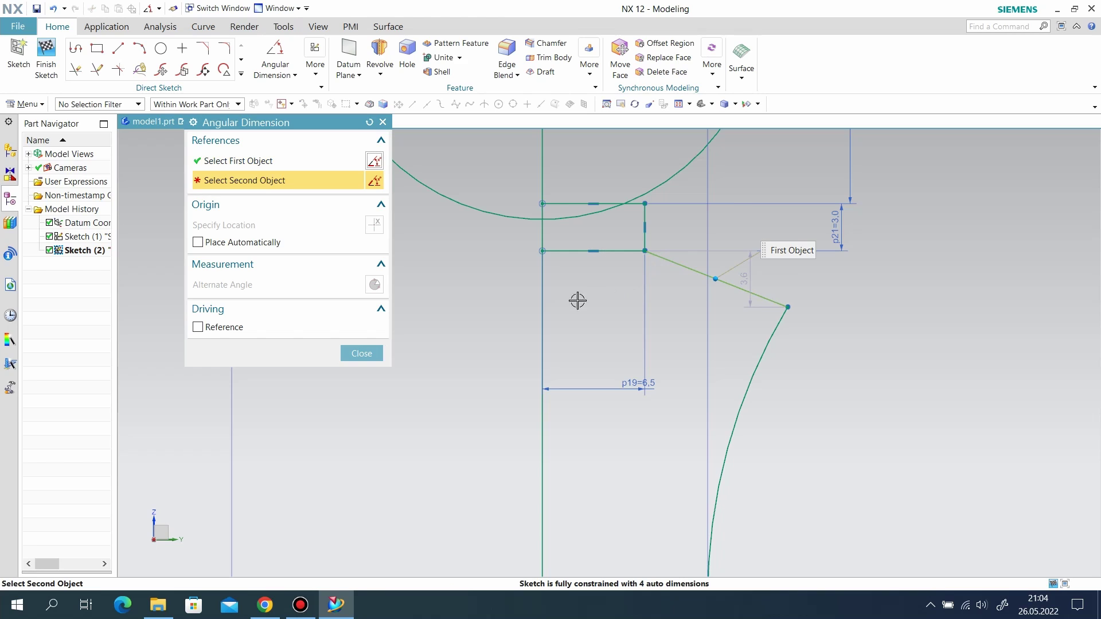
click(543, 291)
click(595, 298)
text(169/2)
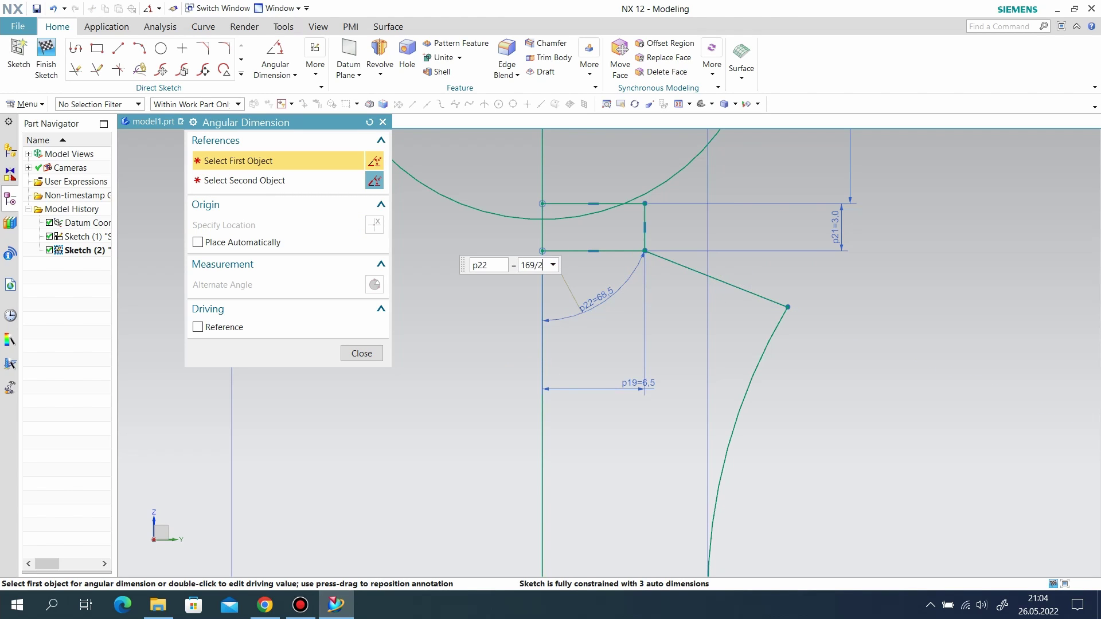
key(Return)
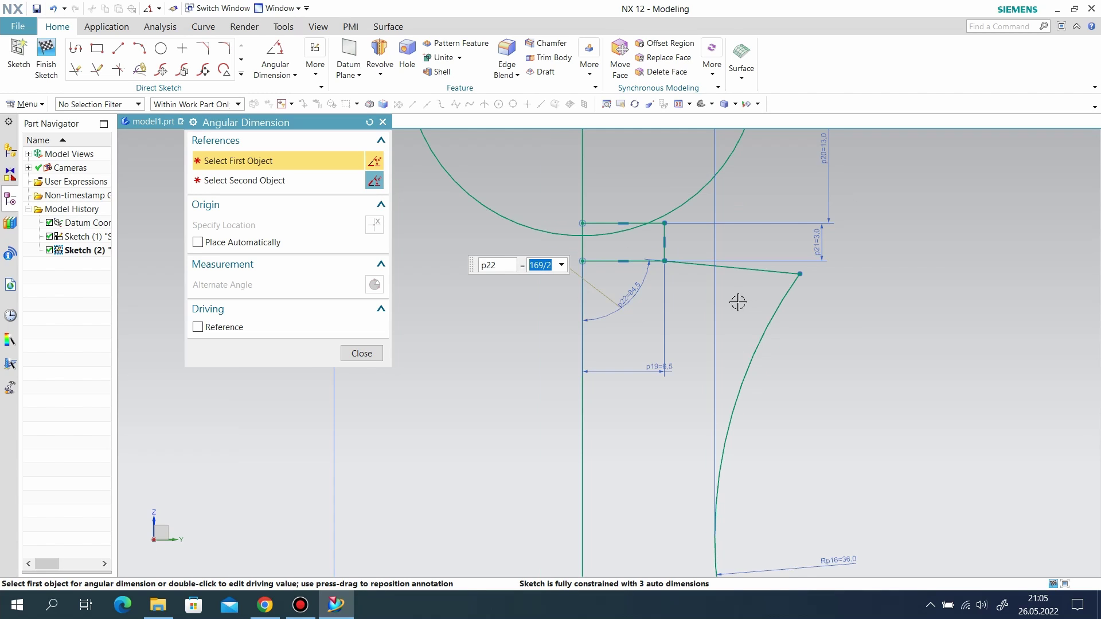
click(362, 353)
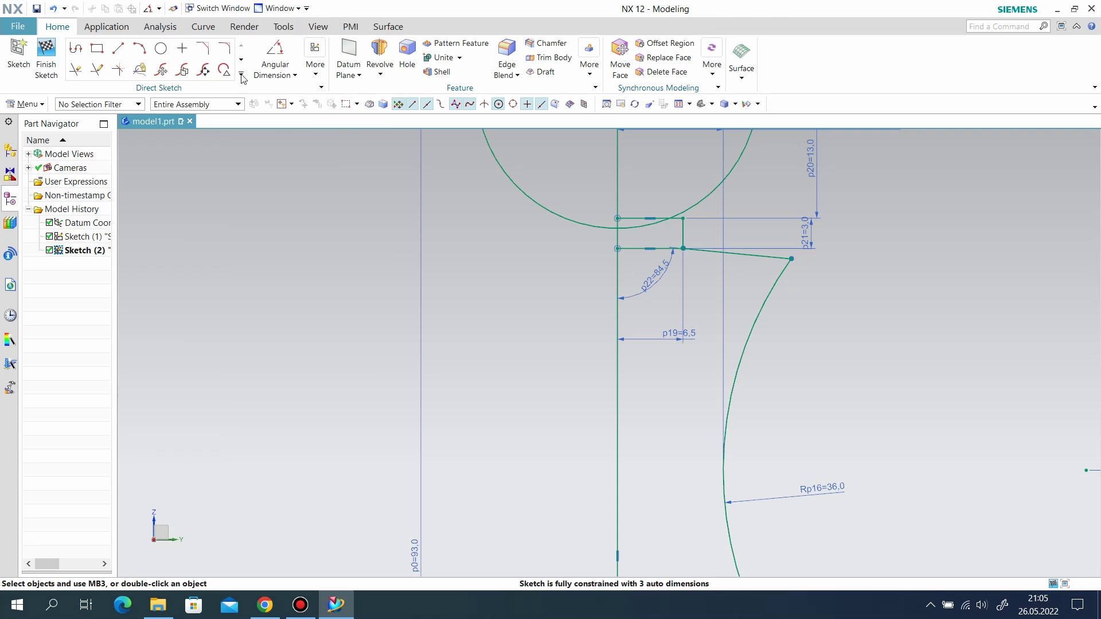
click(223, 48)
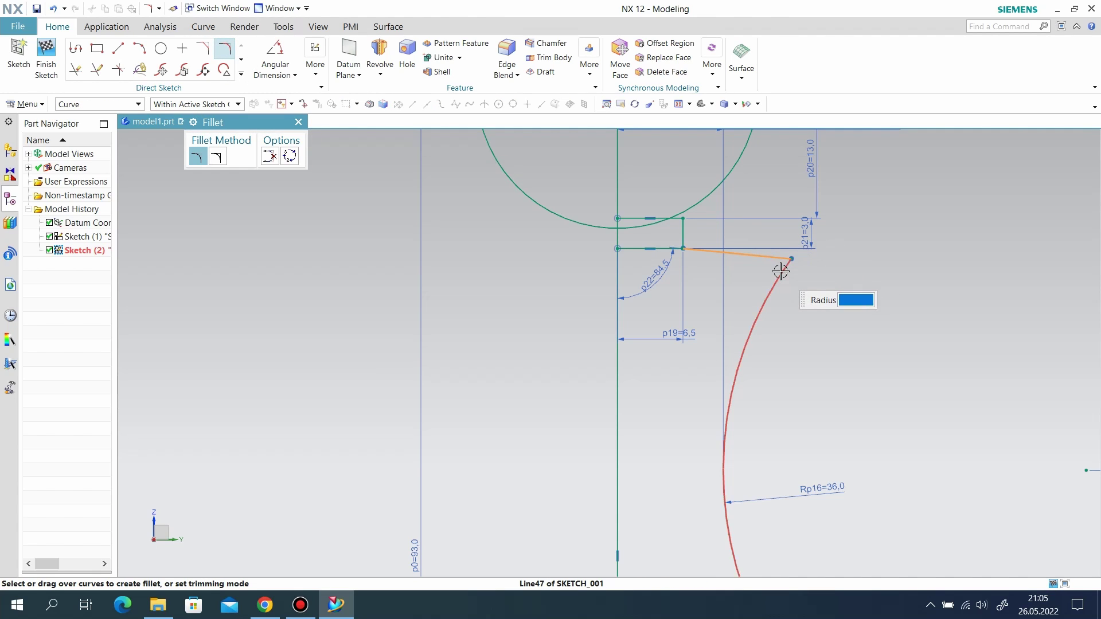
Step: Add R1 fillets at the sloped line's joint with the R36 arc and at the collar's upper outer corner
scroll(779, 270, up, 2)
text(2)
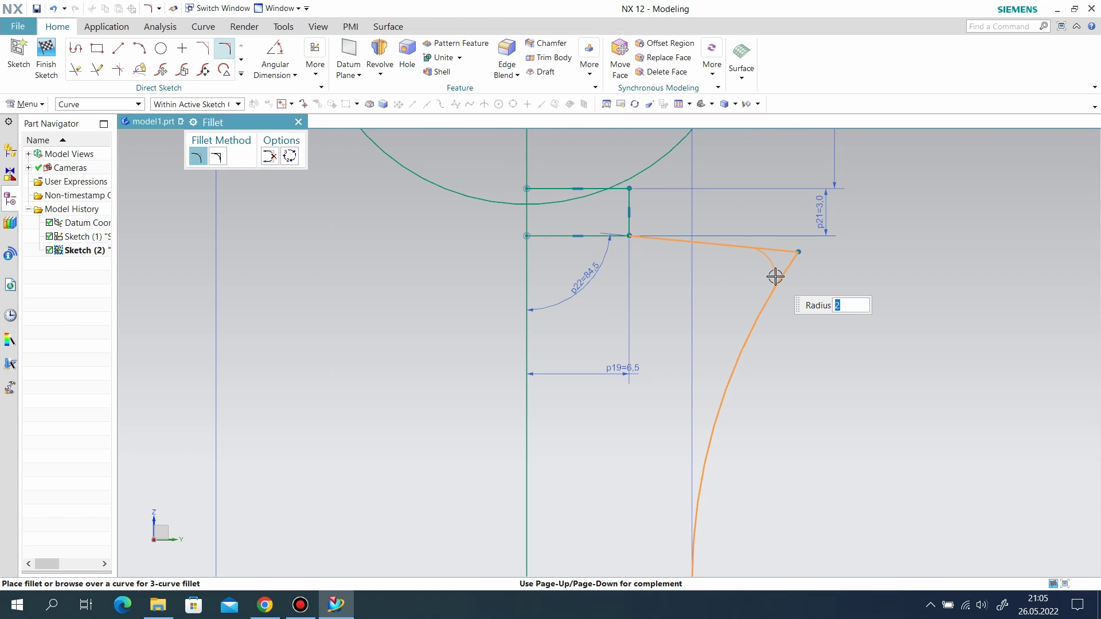
click(771, 267)
scroll(617, 186, up, 2)
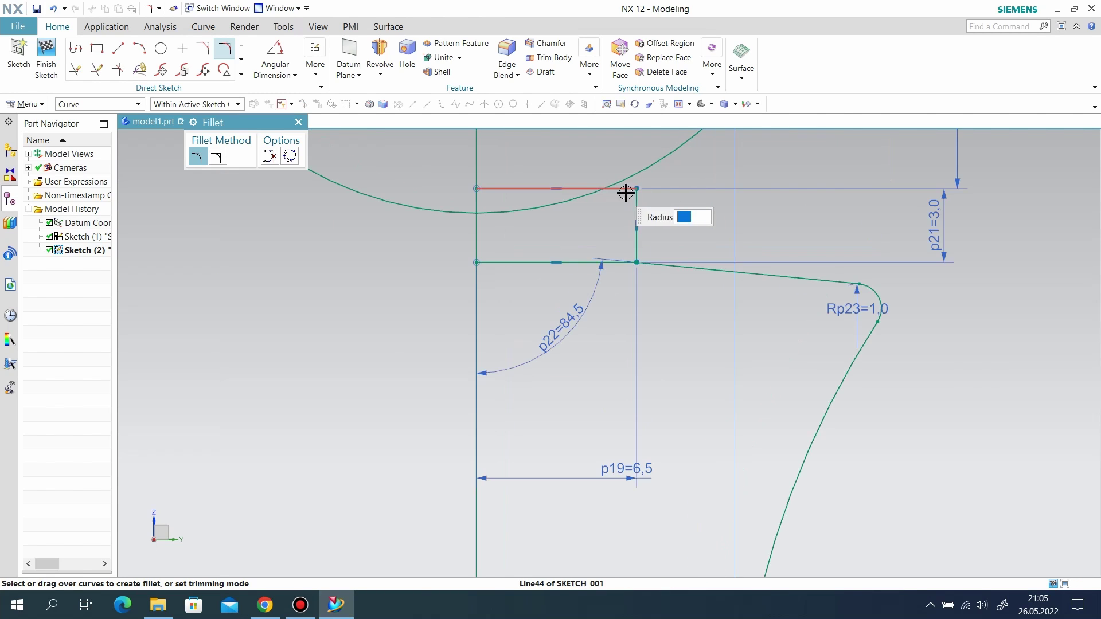
scroll(627, 197, up, 1)
click(626, 183)
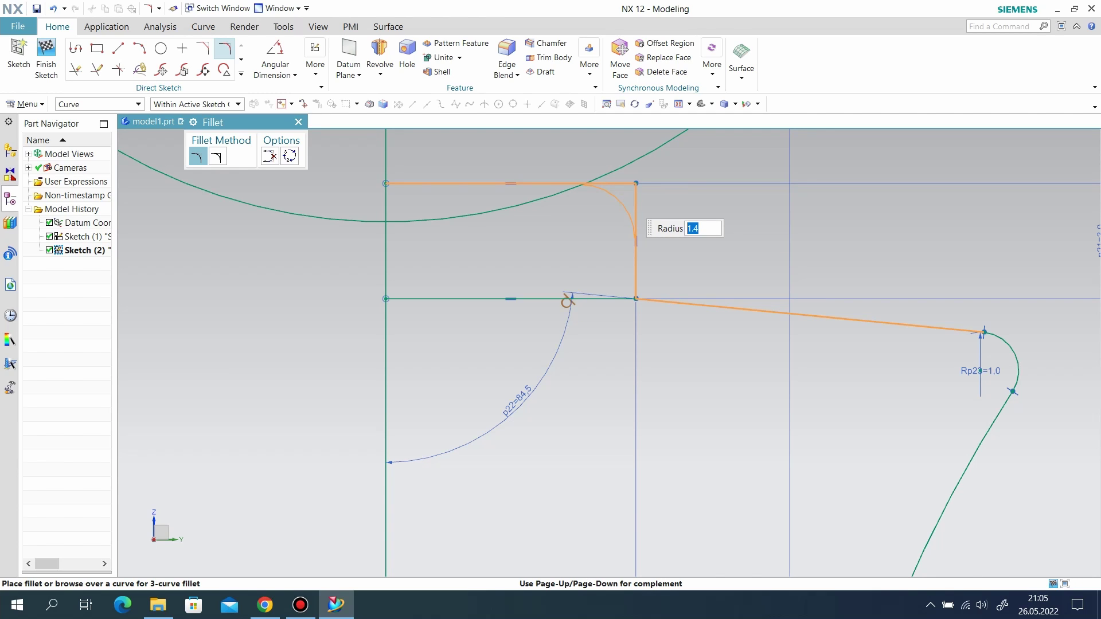
text(1)
key(Return)
scroll(628, 246, down, 3)
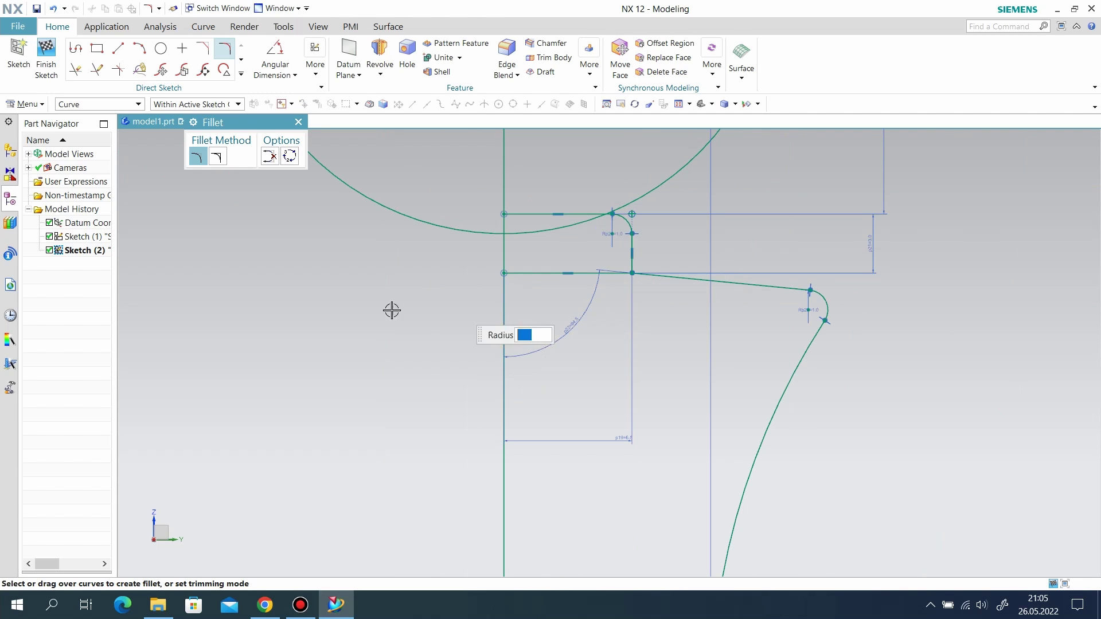
scroll(570, 319, down, 2)
scroll(545, 337, down, 2)
scroll(546, 336, down, 1)
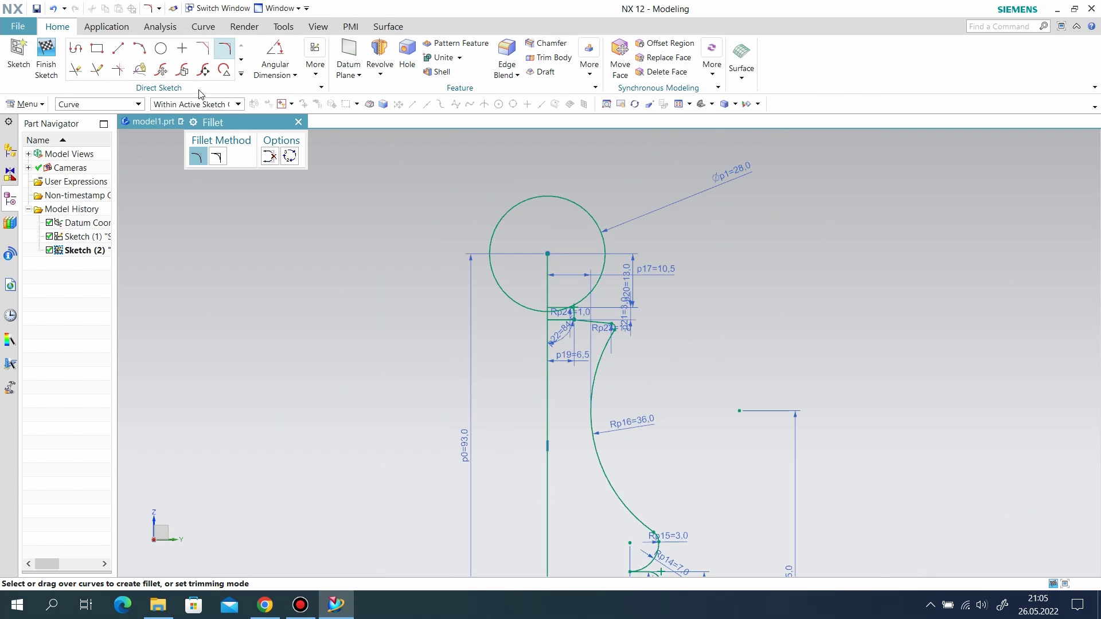
Step: Draw a vertical line from the head circle's centre straight upward
click(112, 51)
click(547, 254)
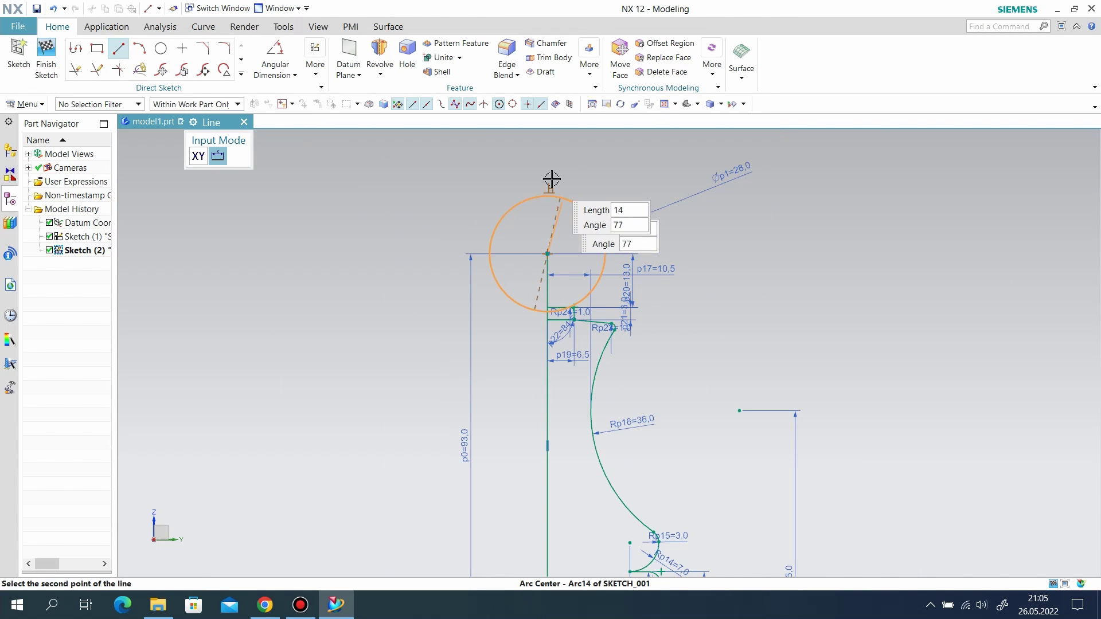
click(549, 172)
scroll(665, 168, down, 1)
Step: Quick Trim away the head circle's left arc
click(78, 72)
scroll(580, 162, up, 2)
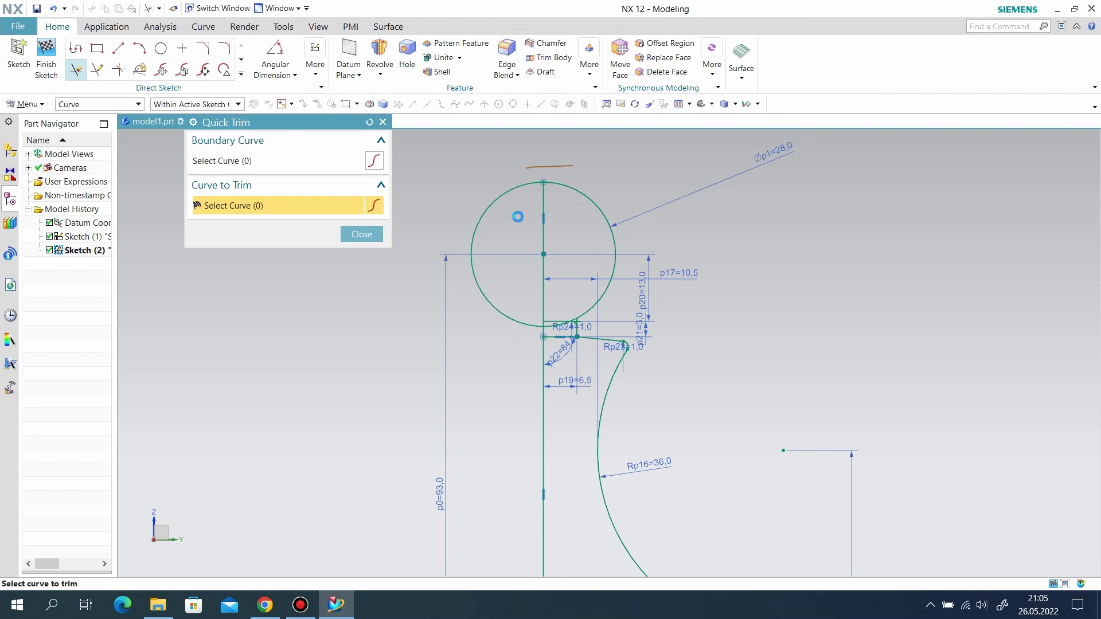
drag(517, 221, 472, 190)
scroll(538, 377, up, 3)
scroll(585, 286, up, 3)
Step: Trim the overlapping lower arc and segment, leaving one clean pawn outline
drag(542, 278, 544, 324)
scroll(809, 220, down, 2)
scroll(764, 189, down, 2)
scroll(740, 177, down, 2)
scroll(768, 437, down, 2)
scroll(821, 478, up, 4)
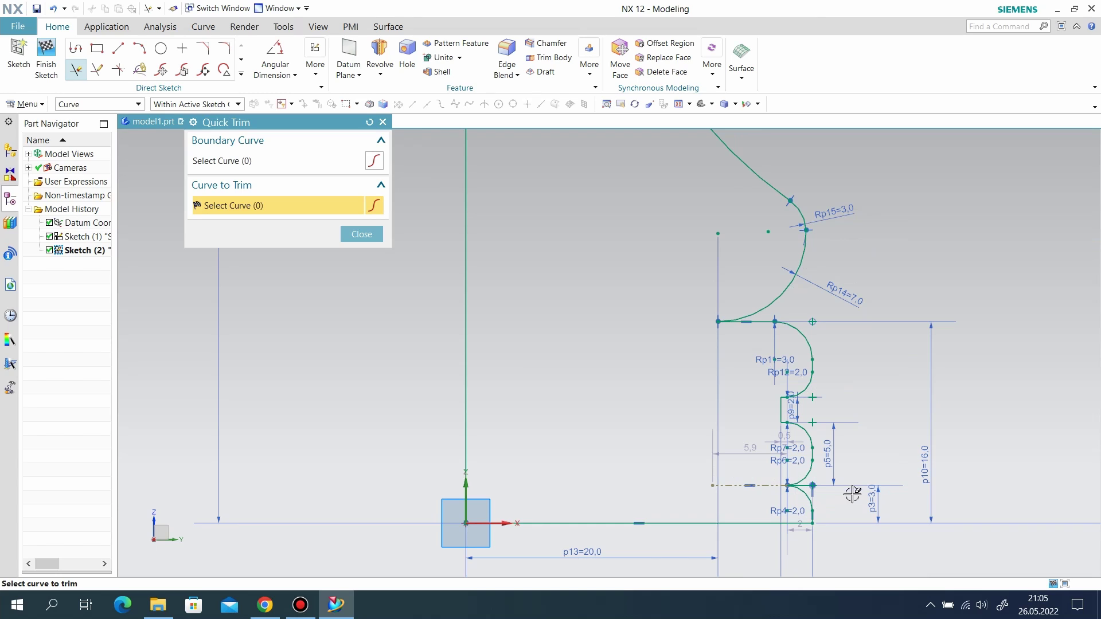
scroll(857, 464, down, 2)
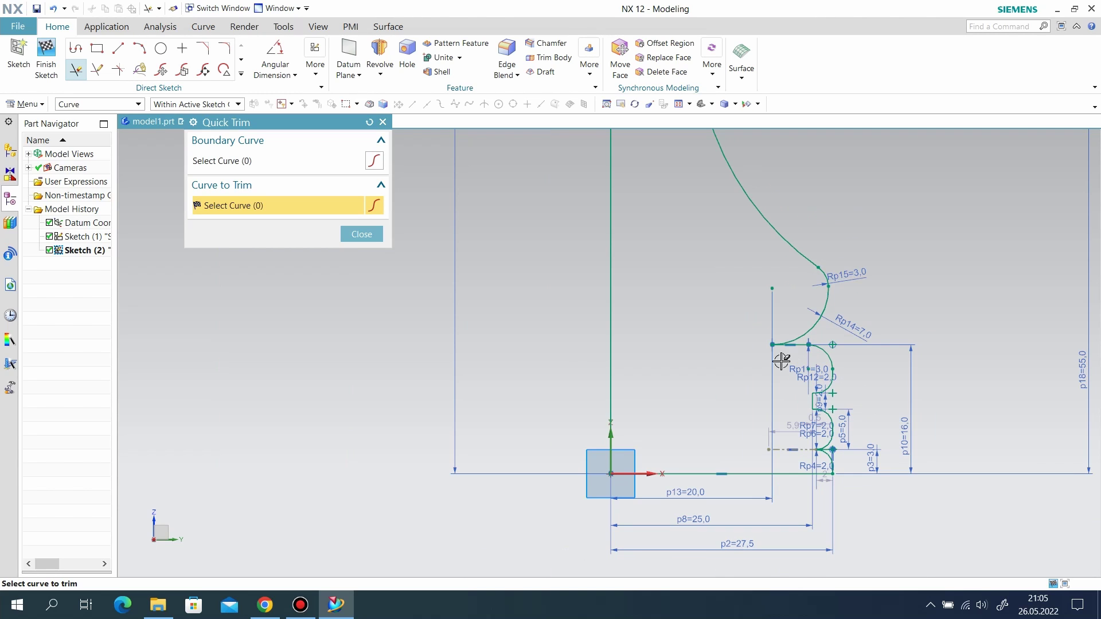
scroll(639, 341, down, 2)
scroll(638, 341, down, 1)
scroll(638, 298, down, 2)
scroll(639, 240, down, 1)
scroll(638, 240, up, 5)
scroll(659, 381, down, 1)
scroll(619, 350, down, 2)
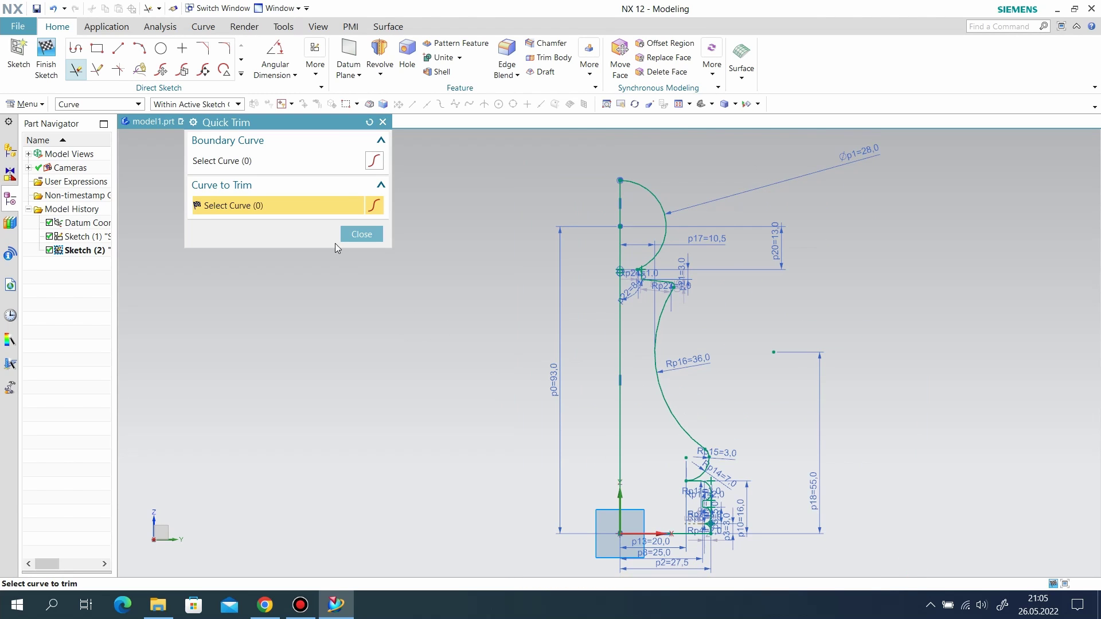
click(370, 235)
Step: Finish the pawn sketch; a Revolve attempt fails on a self-intersecting section and is cancelled
click(54, 78)
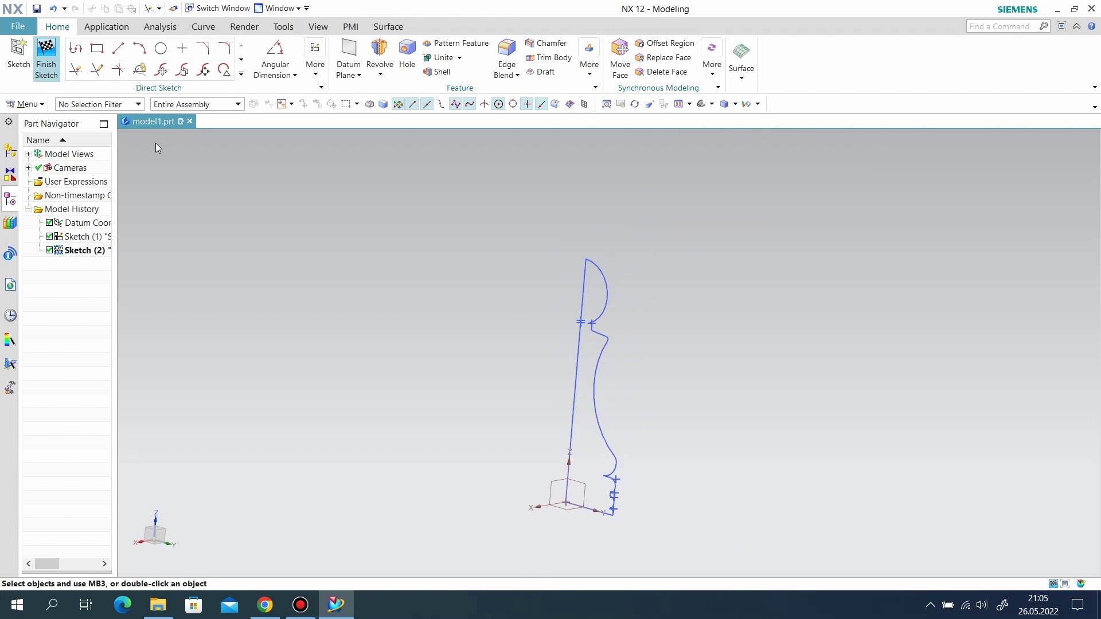
mouse_move(602, 361)
middle_down()
mouse_move(633, 377)
mouse_move(541, 406)
mouse_move(649, 312)
mouse_move(623, 397)
mouse_move(629, 327)
mouse_move(681, 363)
mouse_move(671, 356)
middle_up()
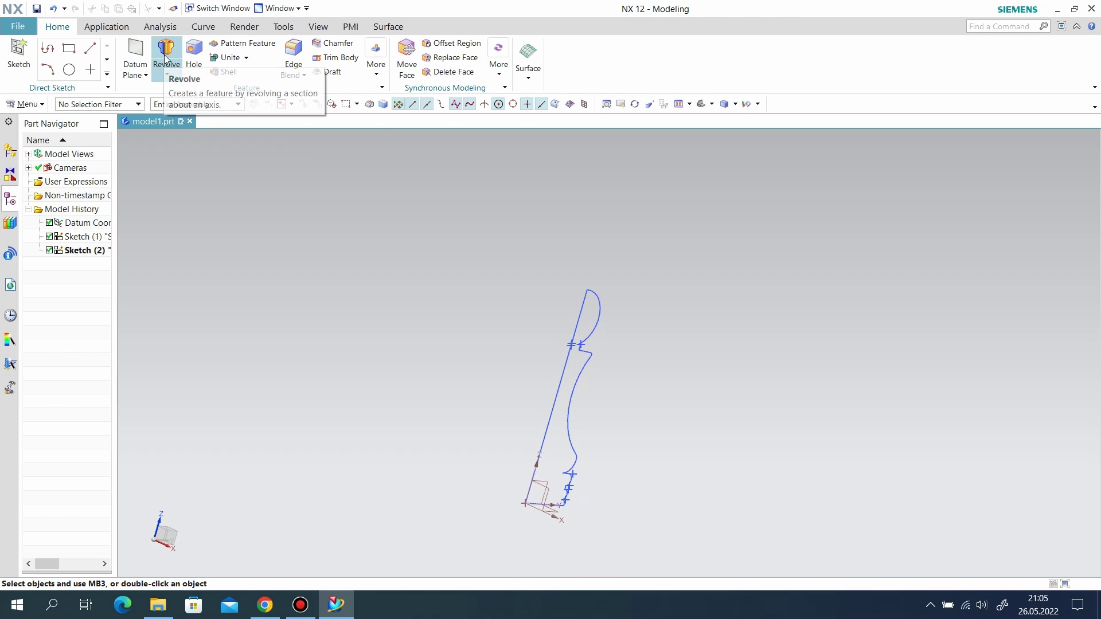
click(164, 61)
click(74, 252)
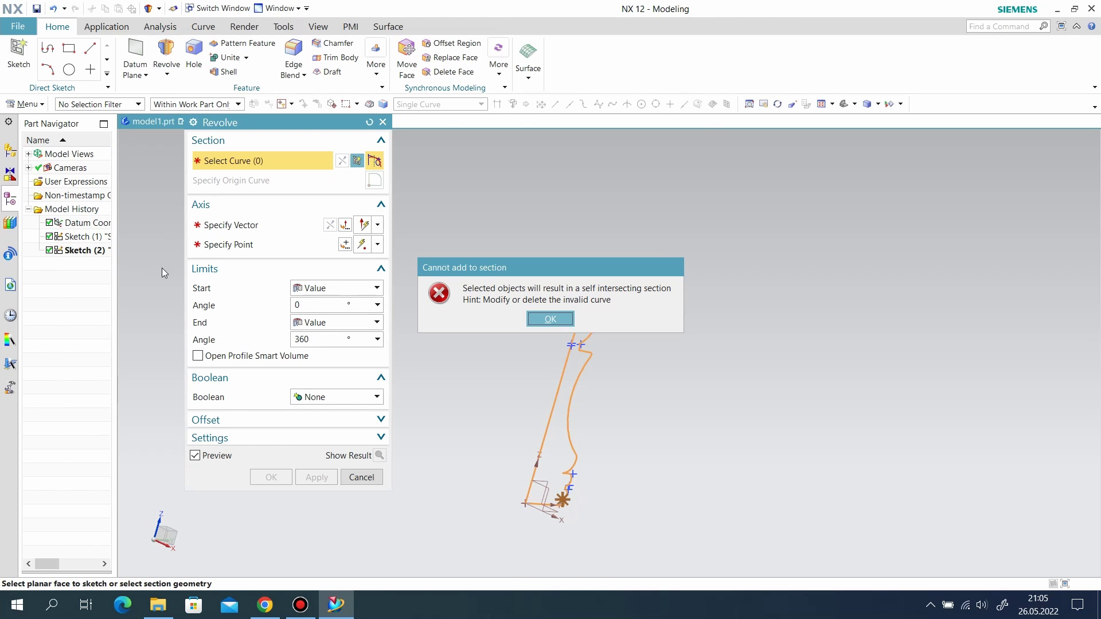
click(543, 316)
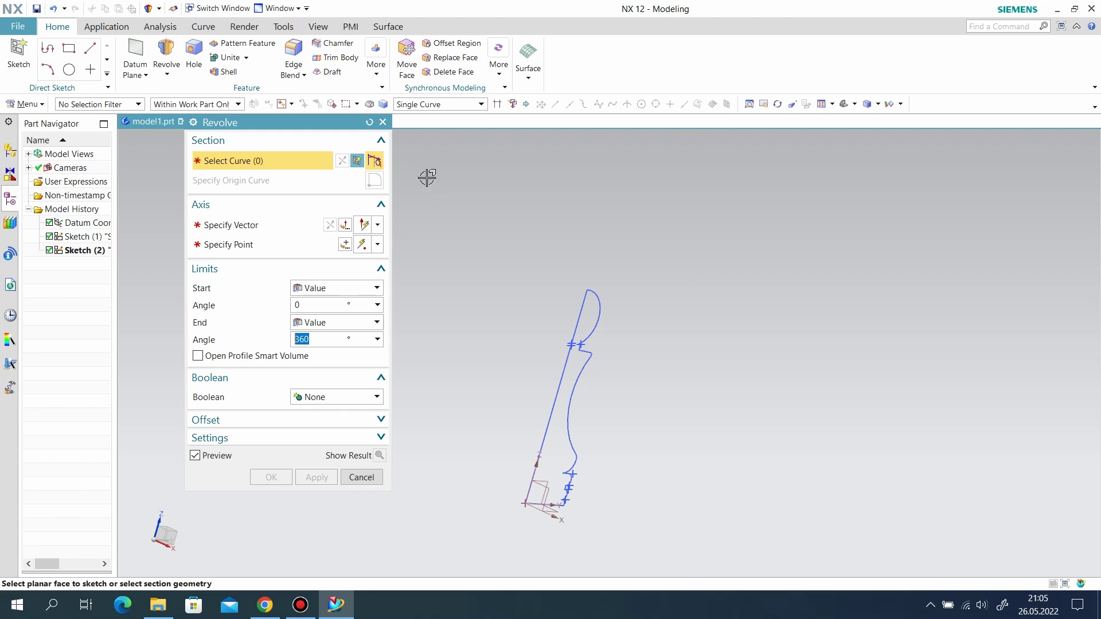
click(388, 126)
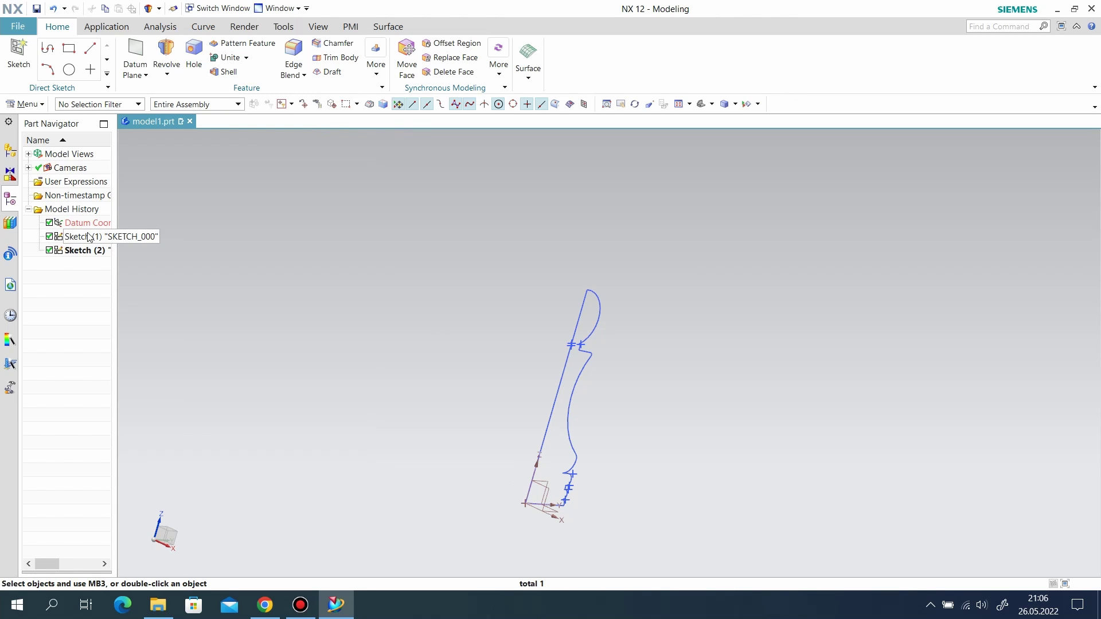
Step: Delete the unused Sketch (1) from the Part Navigator and select the remaining pawn sketch
click(64, 240)
right_click(81, 247)
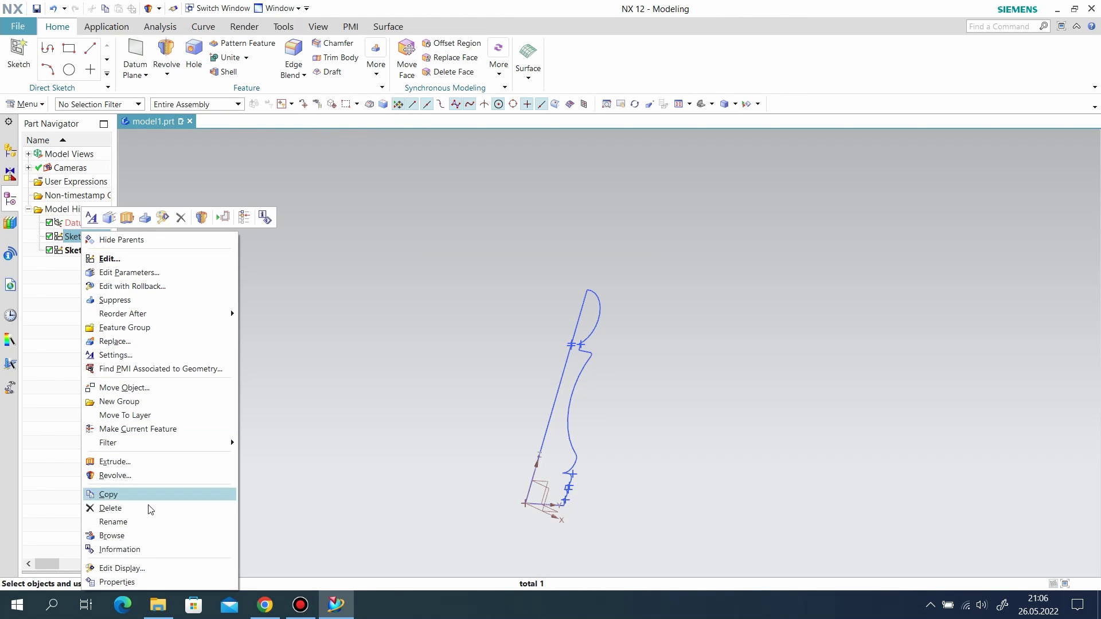
click(101, 493)
mouse_move(214, 502)
middle_down()
mouse_move(596, 500)
mouse_move(528, 466)
middle_up()
click(86, 236)
scroll(512, 469, up, 3)
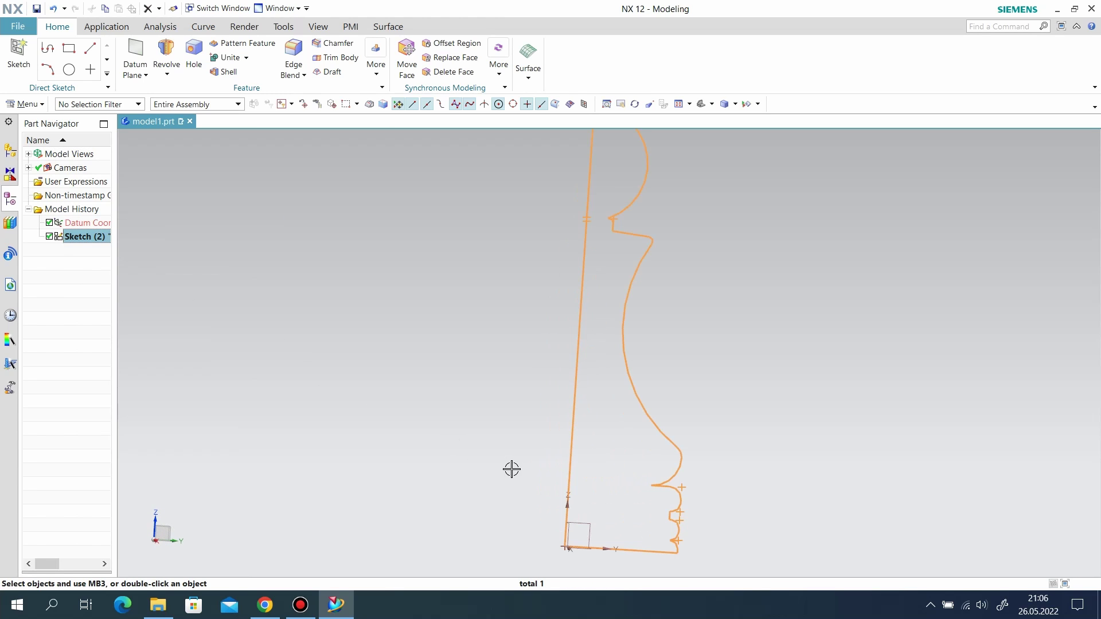
click(166, 54)
Step: Revolve the pawn sketch 360° about the left vertical line, using its bottom endpoint as axis point
scroll(652, 514, up, 2)
scroll(653, 514, up, 2)
scroll(750, 436, down, 2)
scroll(752, 429, down, 2)
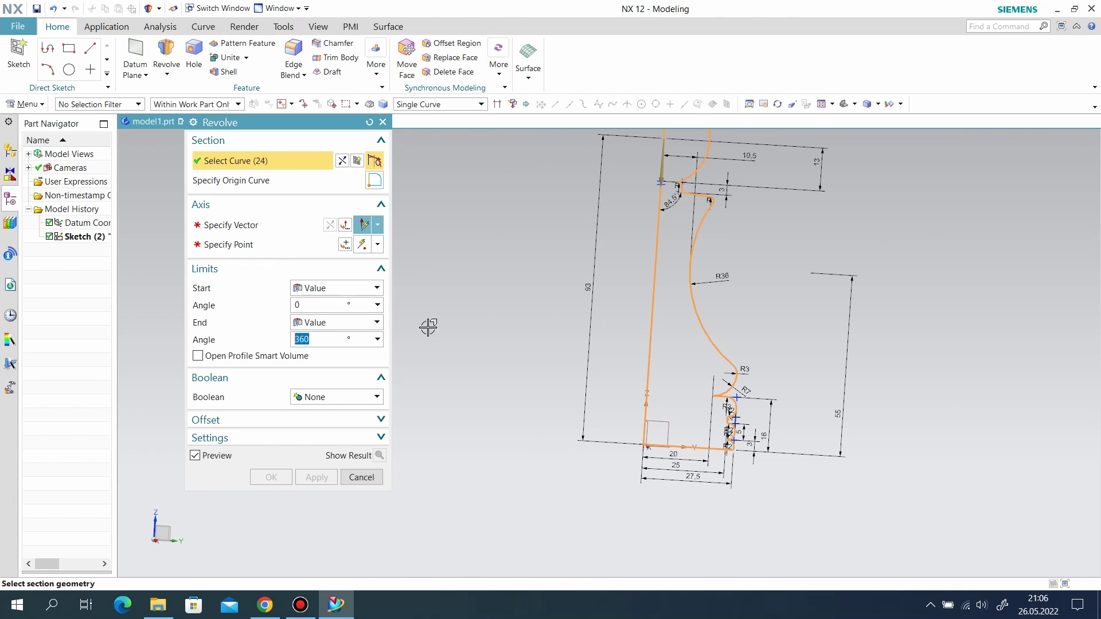
scroll(428, 327, down, 1)
click(256, 225)
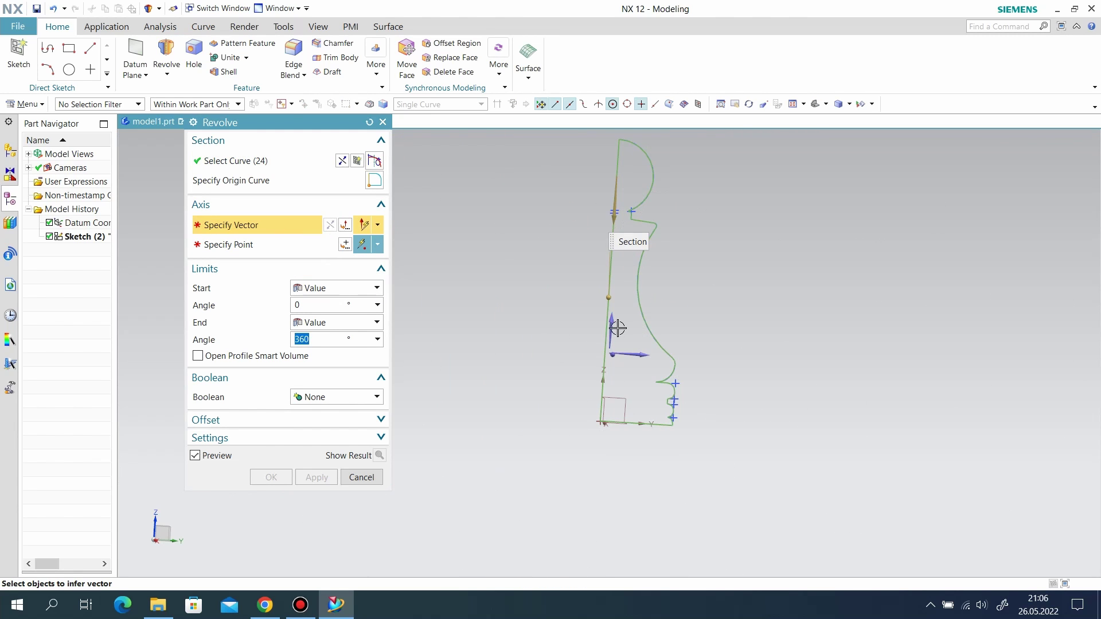
click(582, 314)
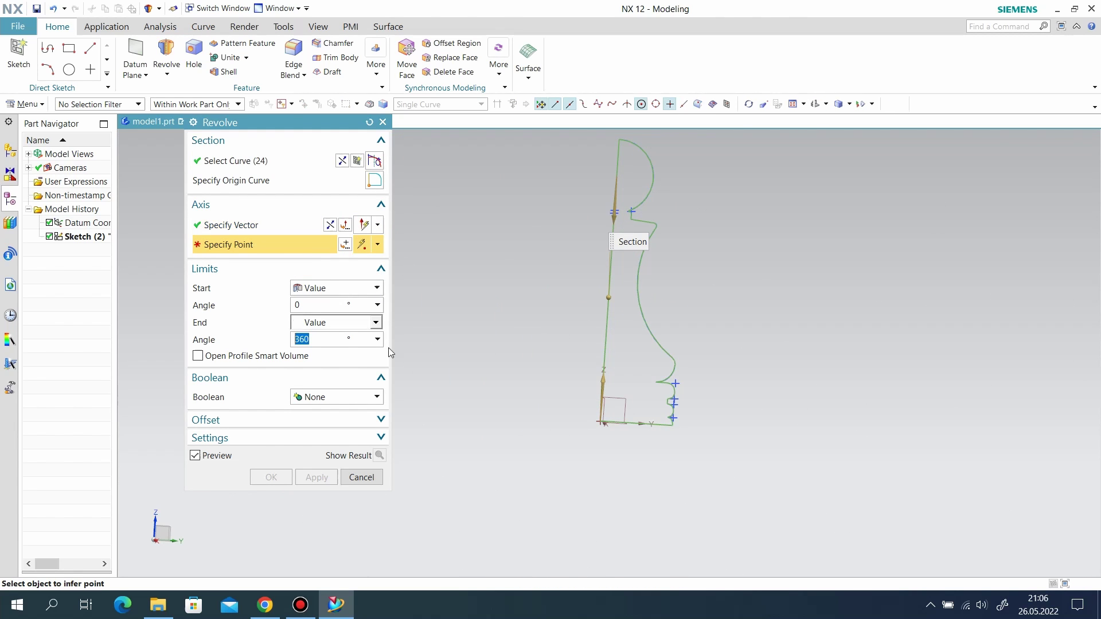
click(601, 423)
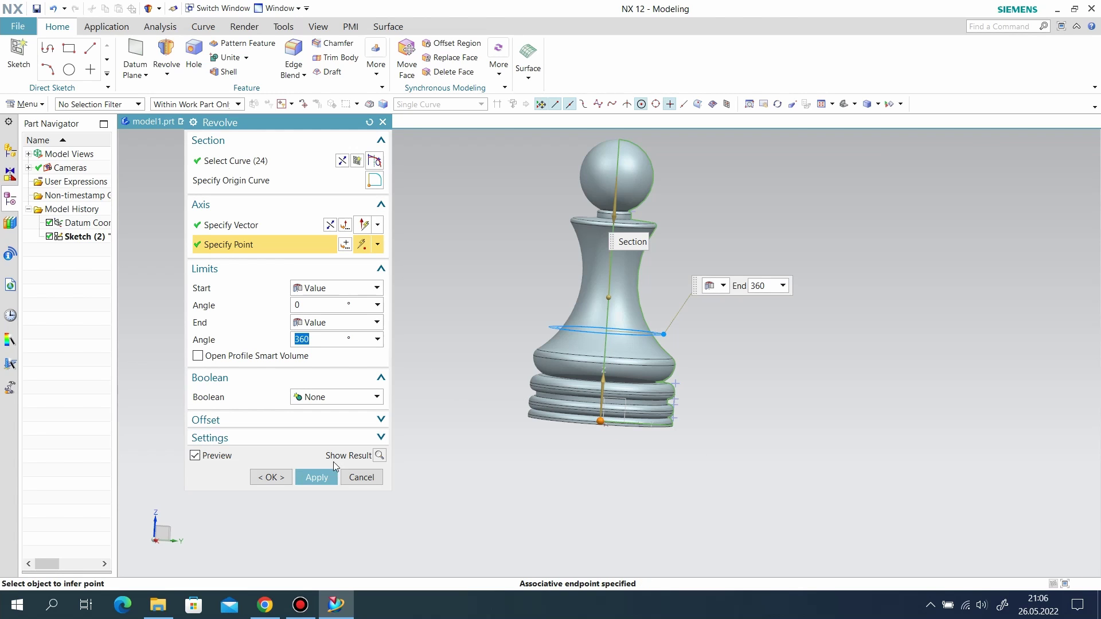
click(317, 477)
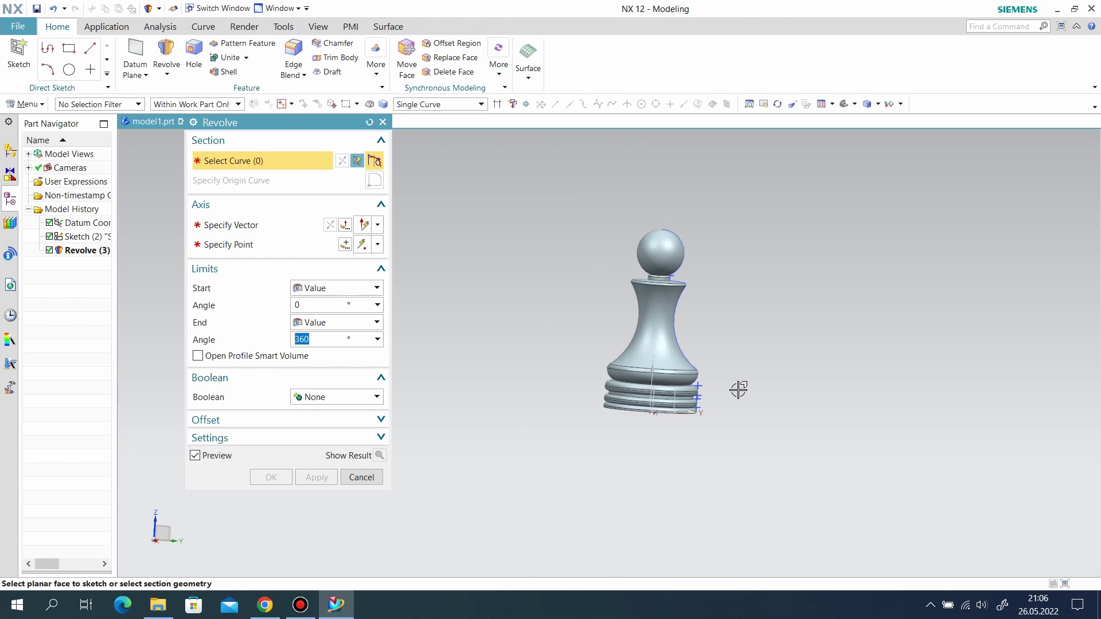
click(382, 123)
Step: Hide Sketch (2) and the datum coordinate system
right_click(92, 245)
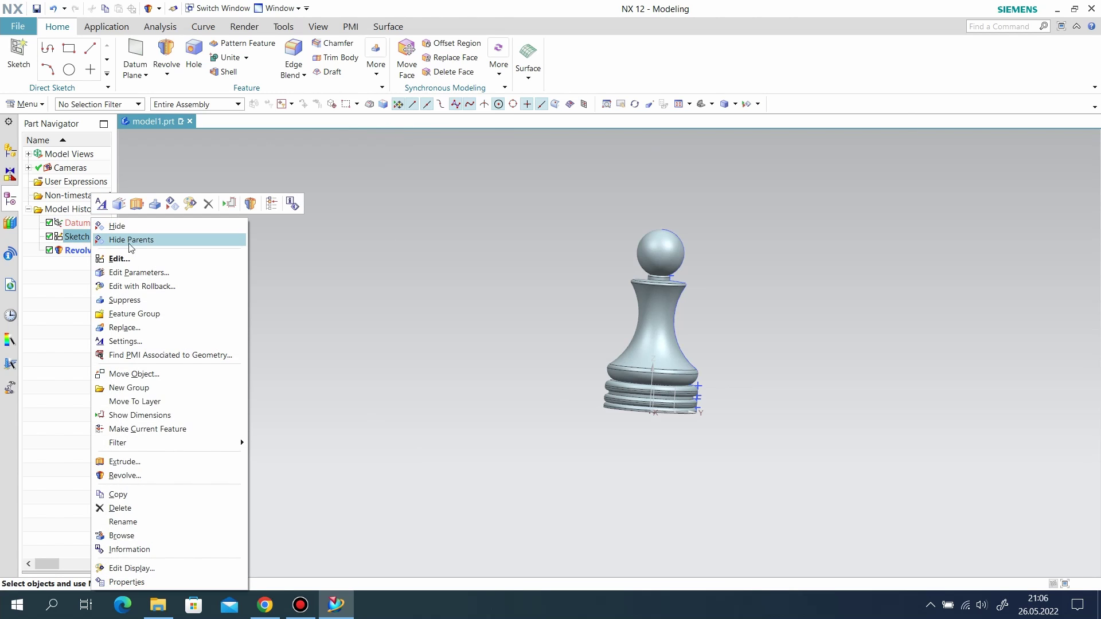
click(103, 224)
right_click(650, 383)
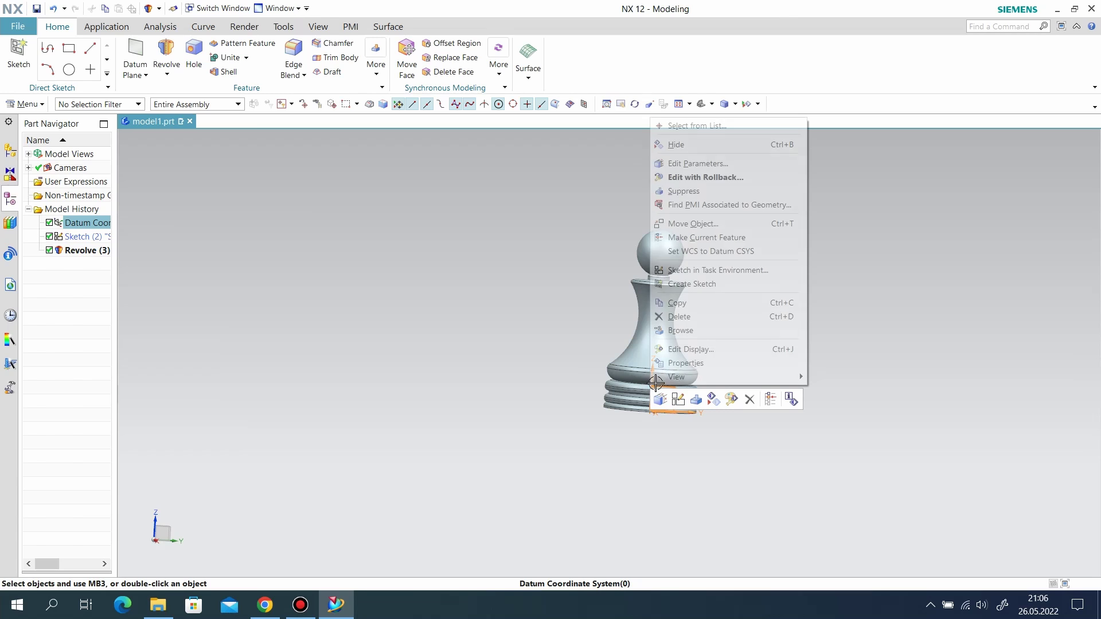
click(701, 143)
Step: Orbit the solid pawn to inspect it and fit it upright in the view
mouse_move(660, 361)
middle_down()
mouse_move(728, 395)
mouse_move(715, 388)
middle_up()
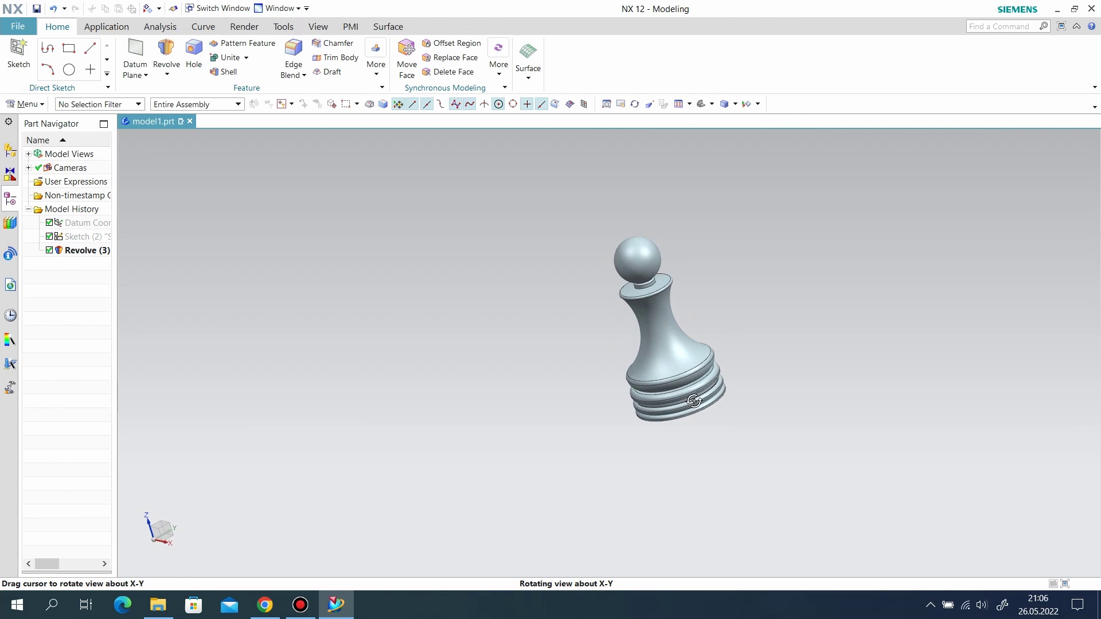
key(ctrl+f)
scroll(708, 423, down, 2)
mouse_move(708, 423)
middle_down()
mouse_move(586, 350)
mouse_move(494, 320)
mouse_move(477, 273)
mouse_move(604, 396)
mouse_move(602, 369)
mouse_move(543, 407)
mouse_move(597, 394)
mouse_move(557, 407)
mouse_move(545, 391)
middle_up()
key(ctrl+f)
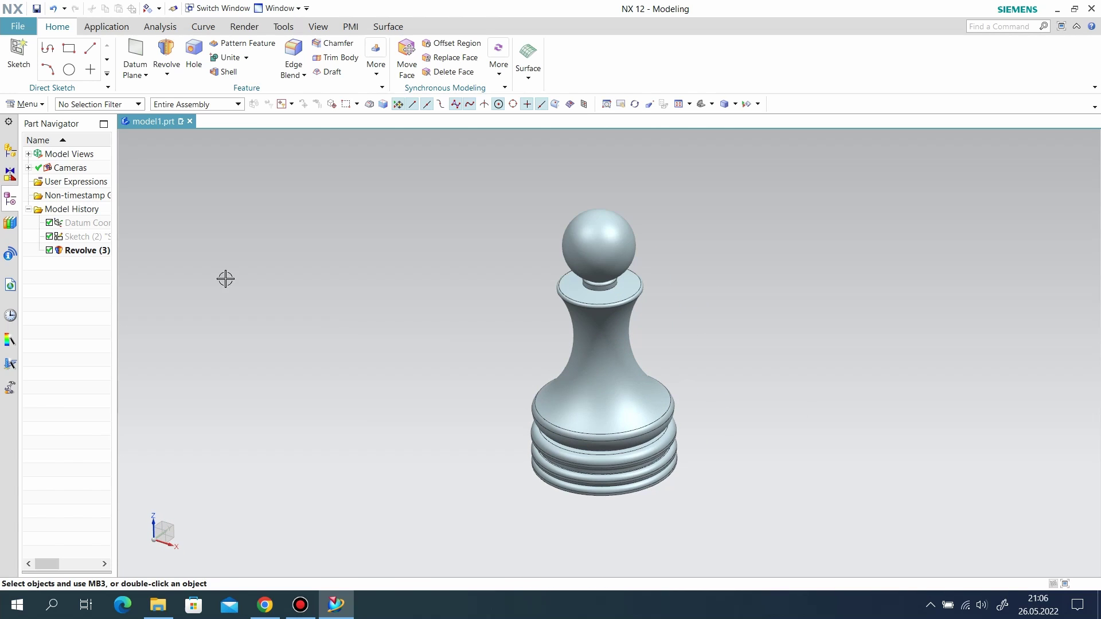
click(28, 105)
mouse_move(29, 133)
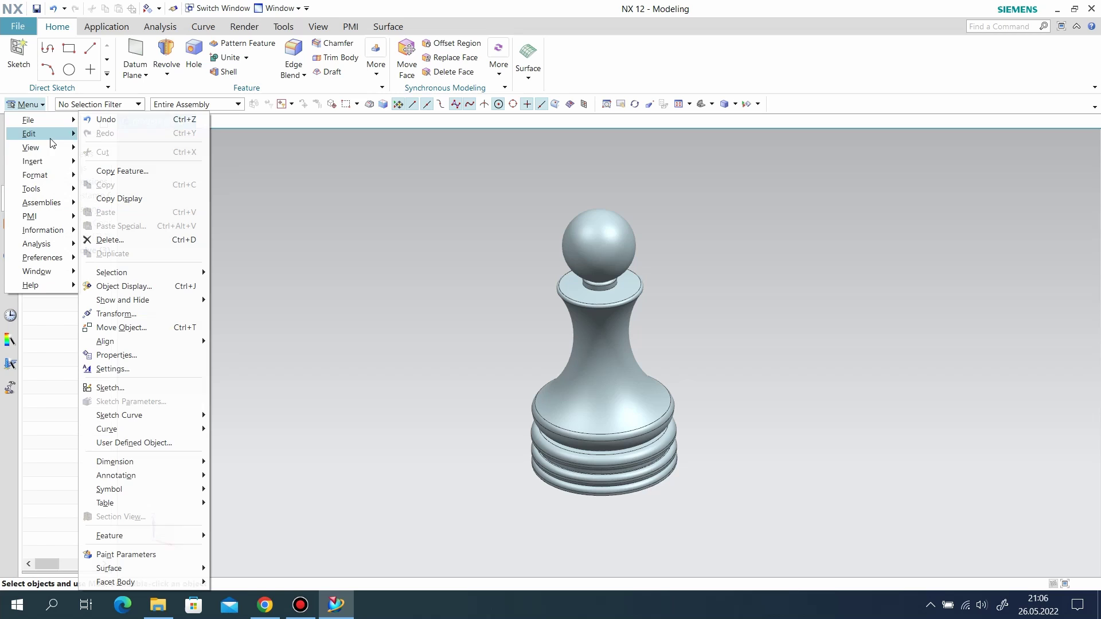
Step: Set the pawn solid's display colour to Strong Carrot (190) through Edit Object Display
click(154, 288)
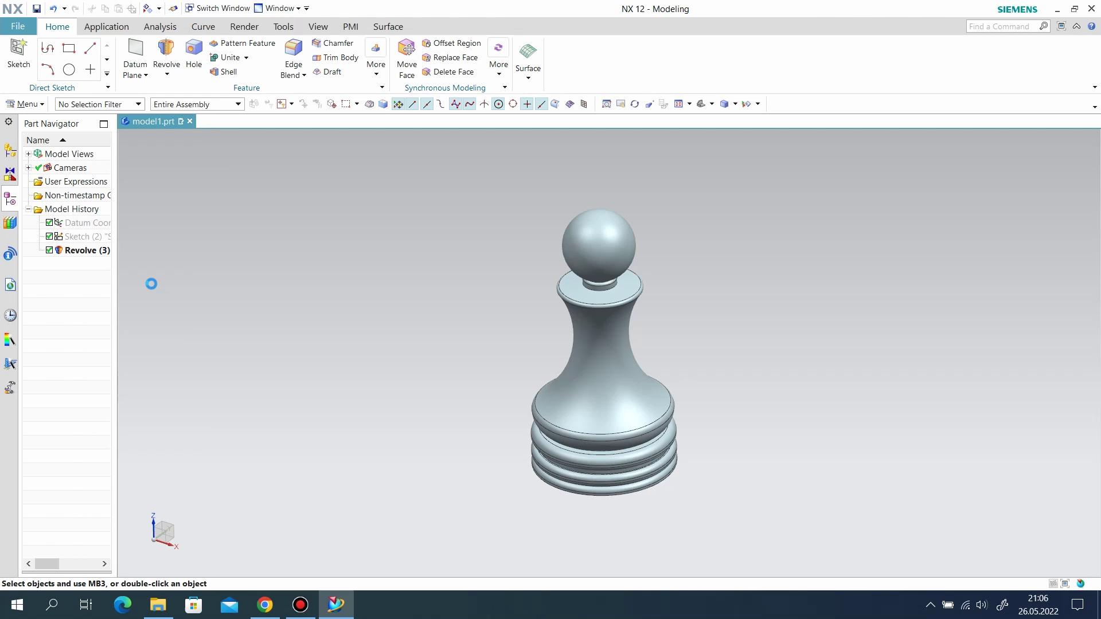
click(578, 288)
click(316, 364)
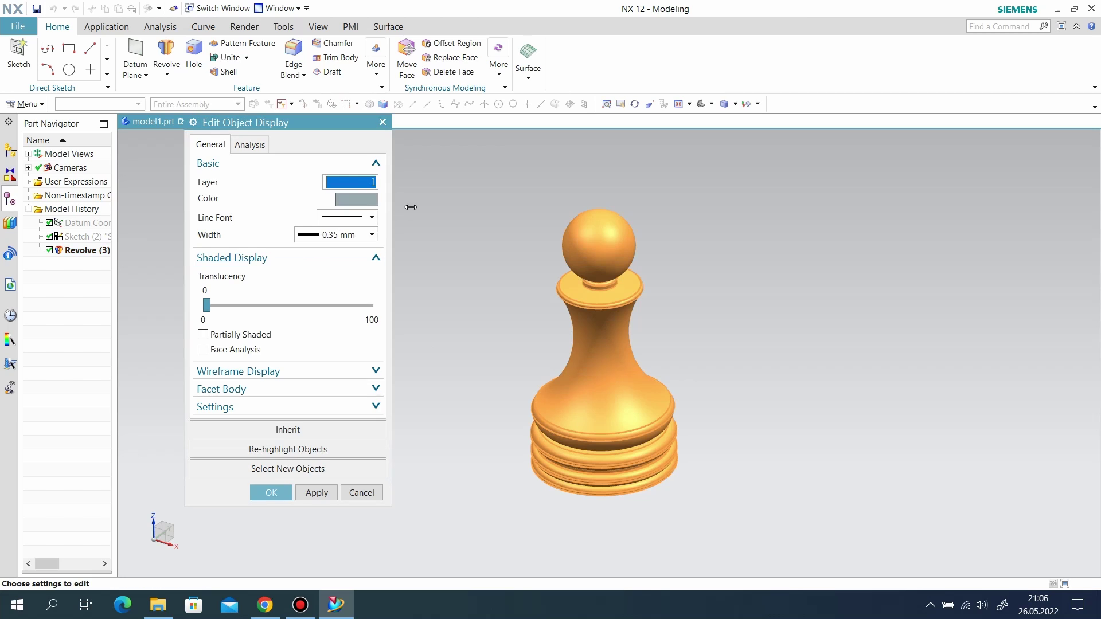
click(360, 199)
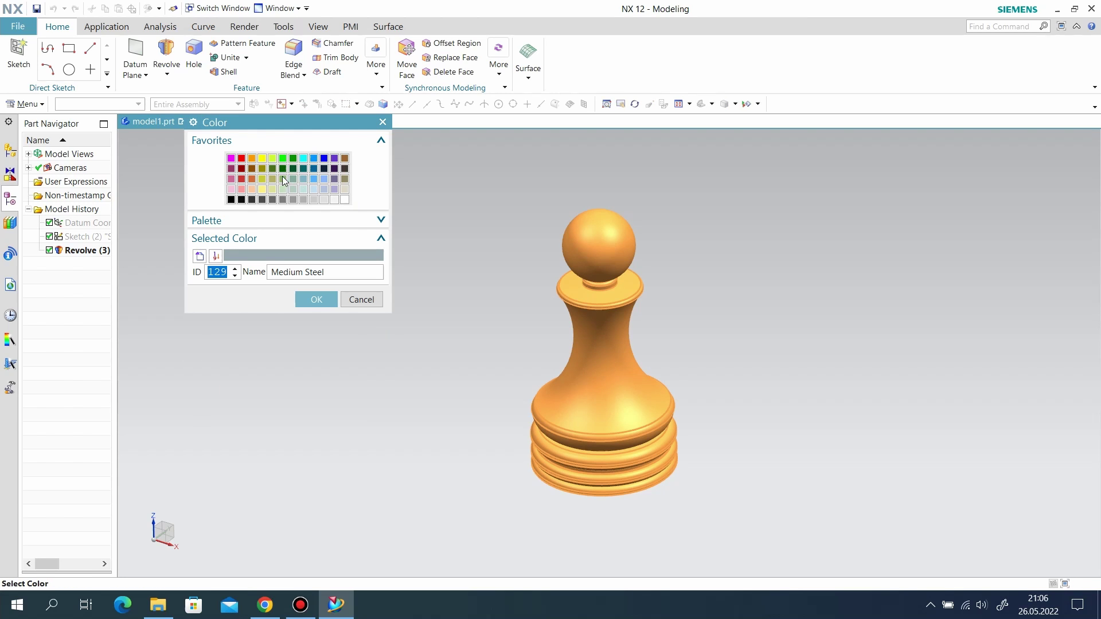
click(252, 169)
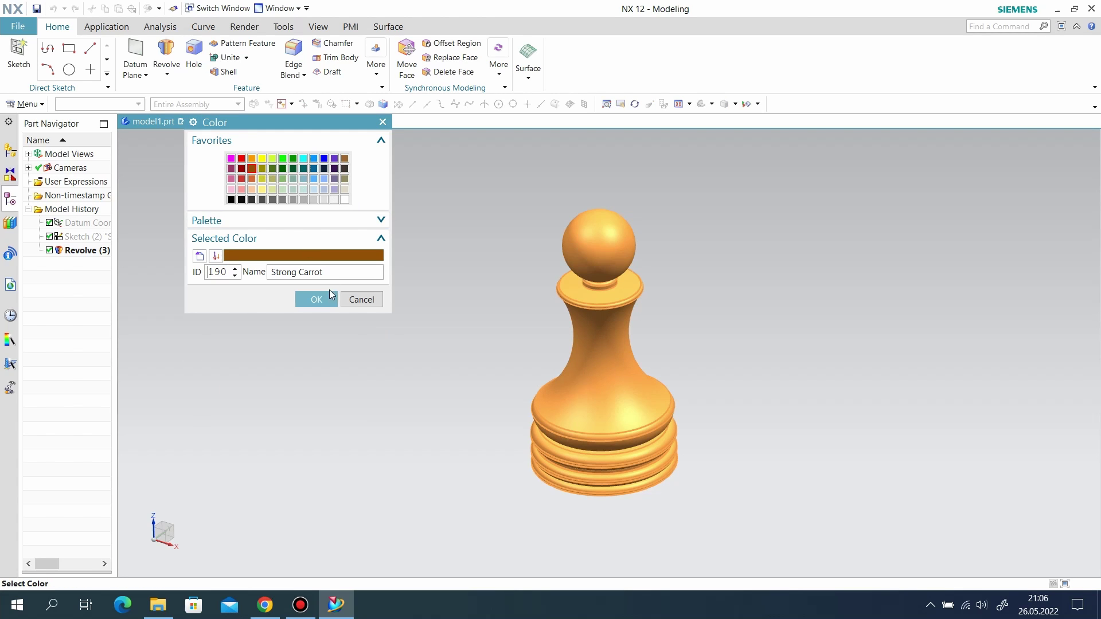
click(318, 299)
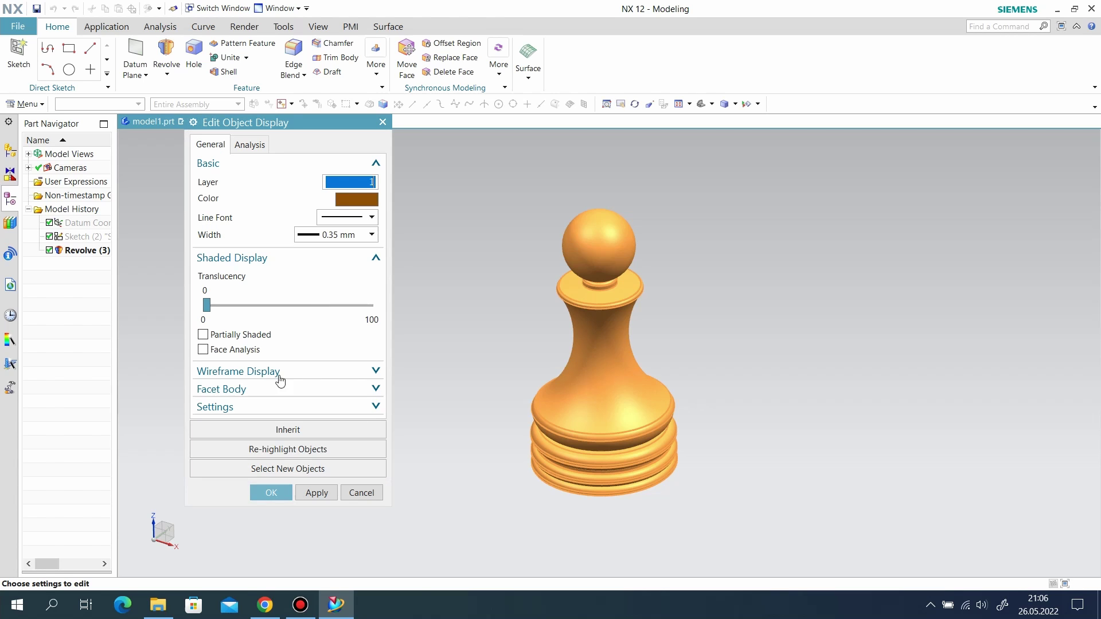
click(271, 492)
mouse_move(590, 479)
middle_down()
mouse_move(567, 398)
mouse_move(365, 536)
mouse_move(342, 521)
middle_up()
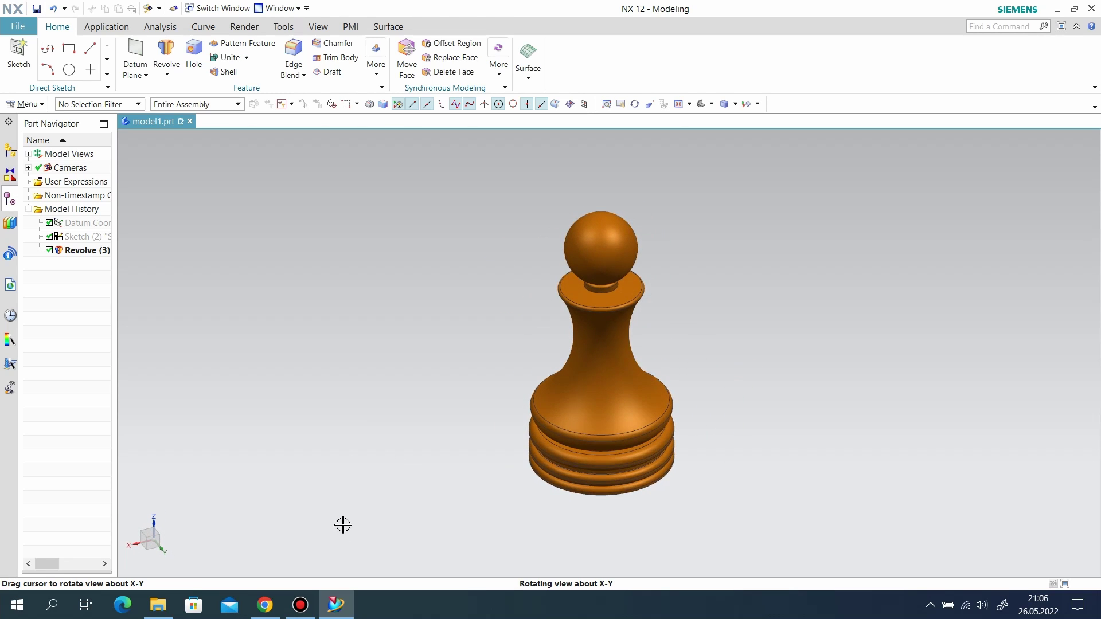
scroll(717, 449, down, 2)
scroll(719, 452, up, 2)
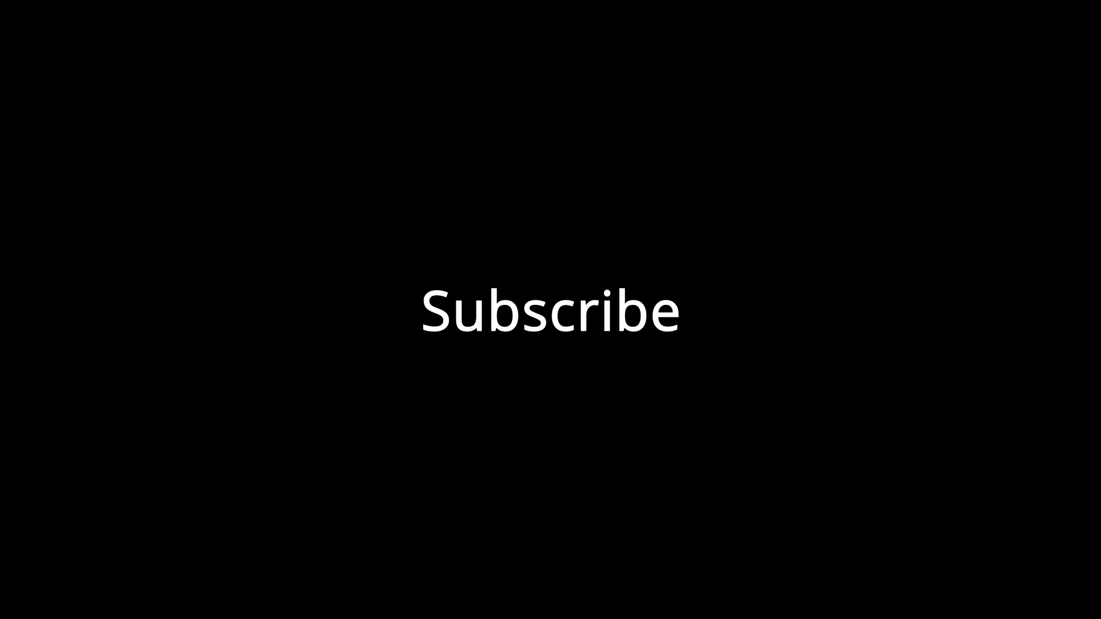